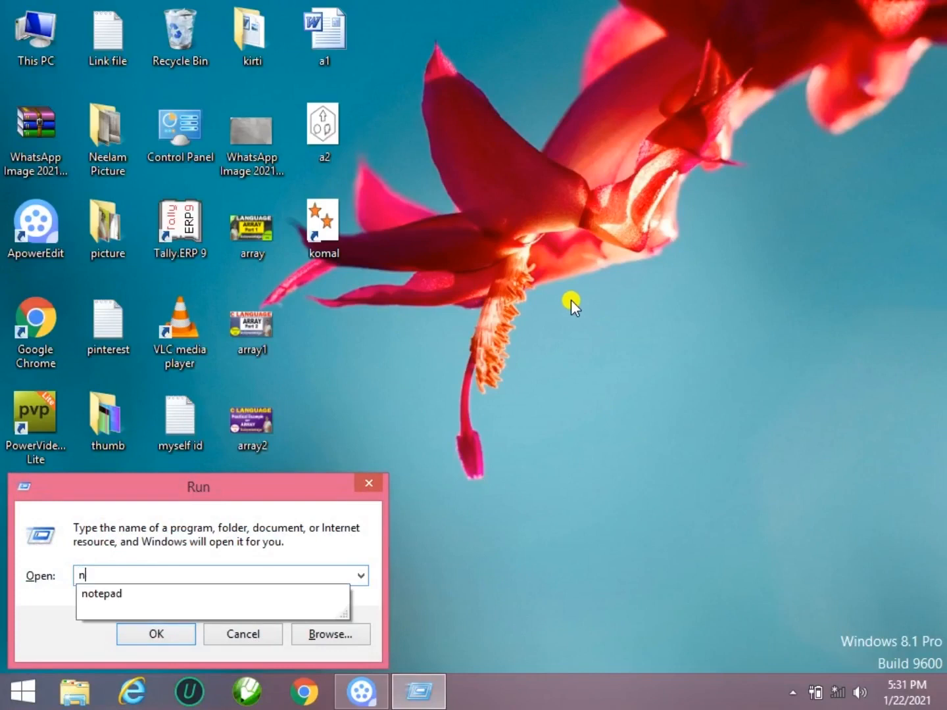
- Launch Notepad from the Run dialog and maximize its window
{"action": "type", "text": "otea"}
{"action": "key", "text": "BackSpace"}
{"action": "type", "text": "pad"}
{"action": "left_click", "coordinate": [157, 635]}
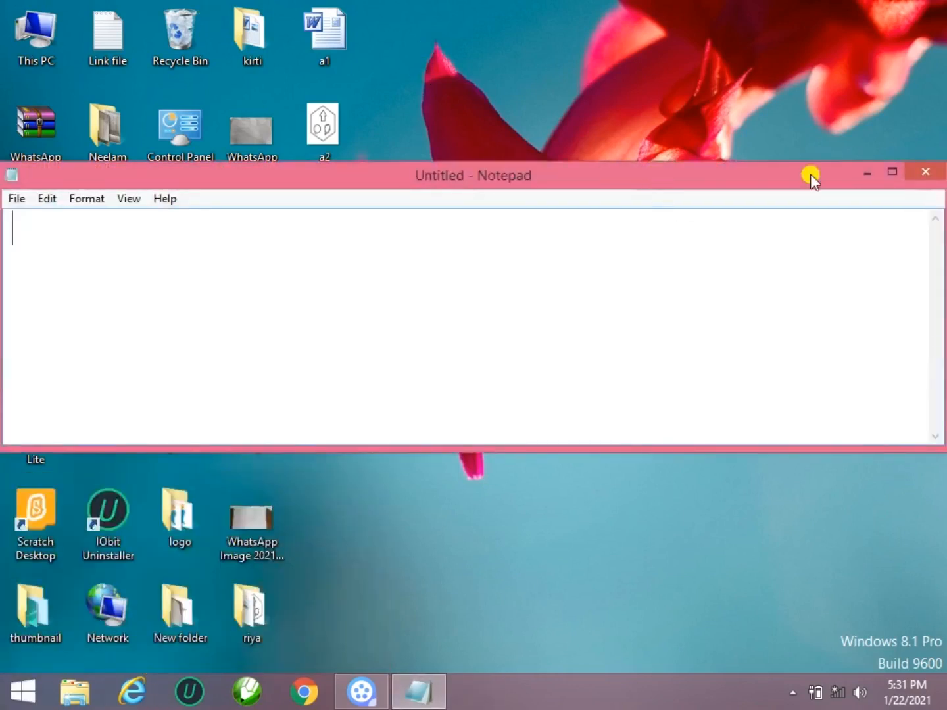
{"action": "left_click", "coordinate": [892, 173]}
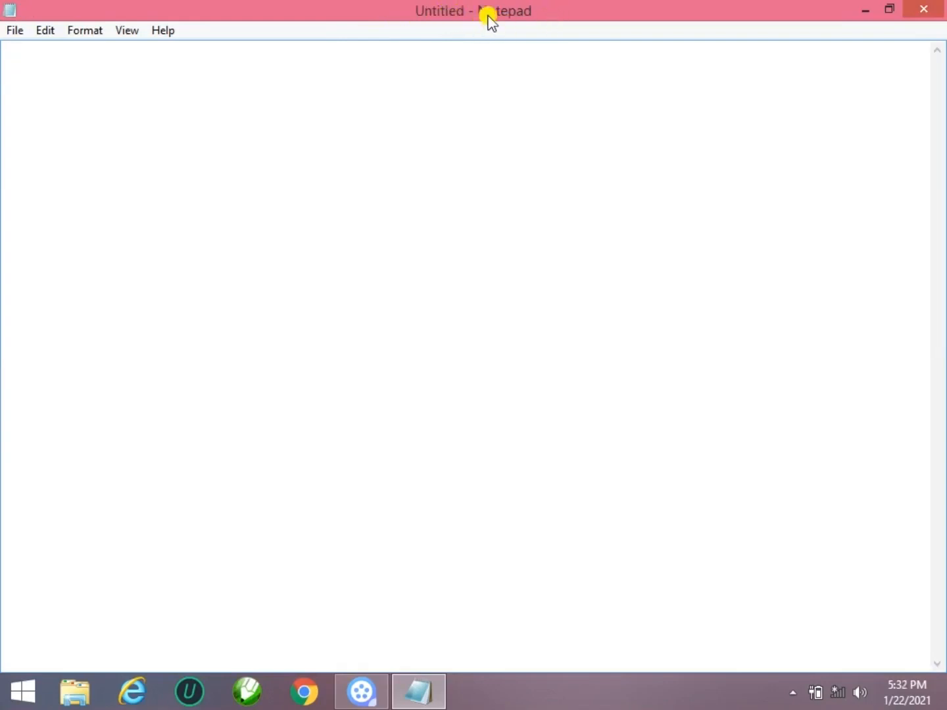
- Switch the empty Notepad window between maximized and restored size, ending with it restored
{"action": "left_click", "coordinate": [892, 9]}
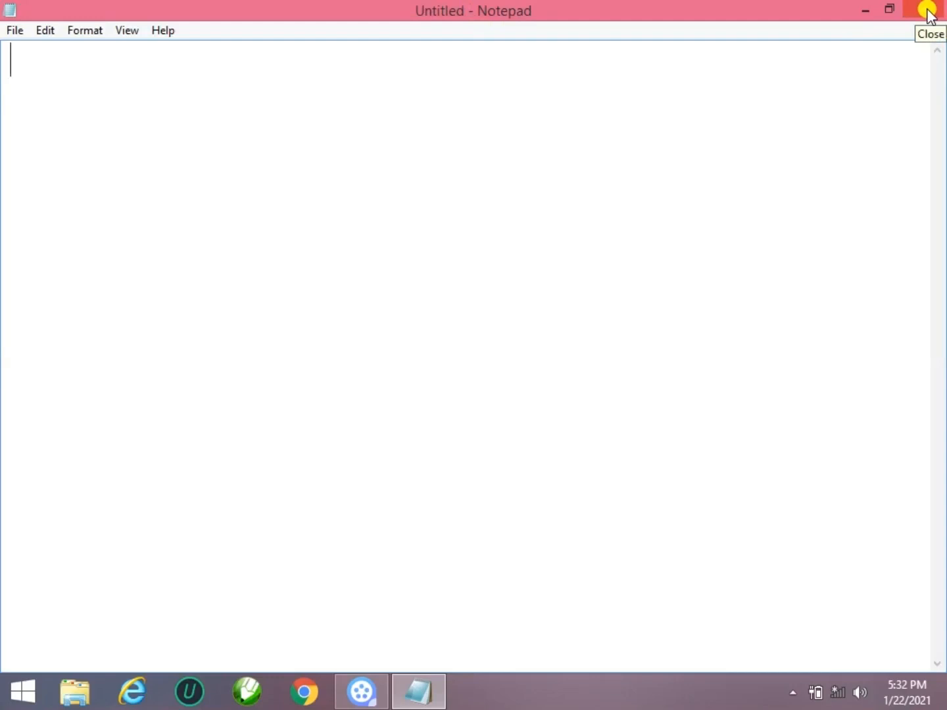
{"action": "left_click", "coordinate": [886, 9]}
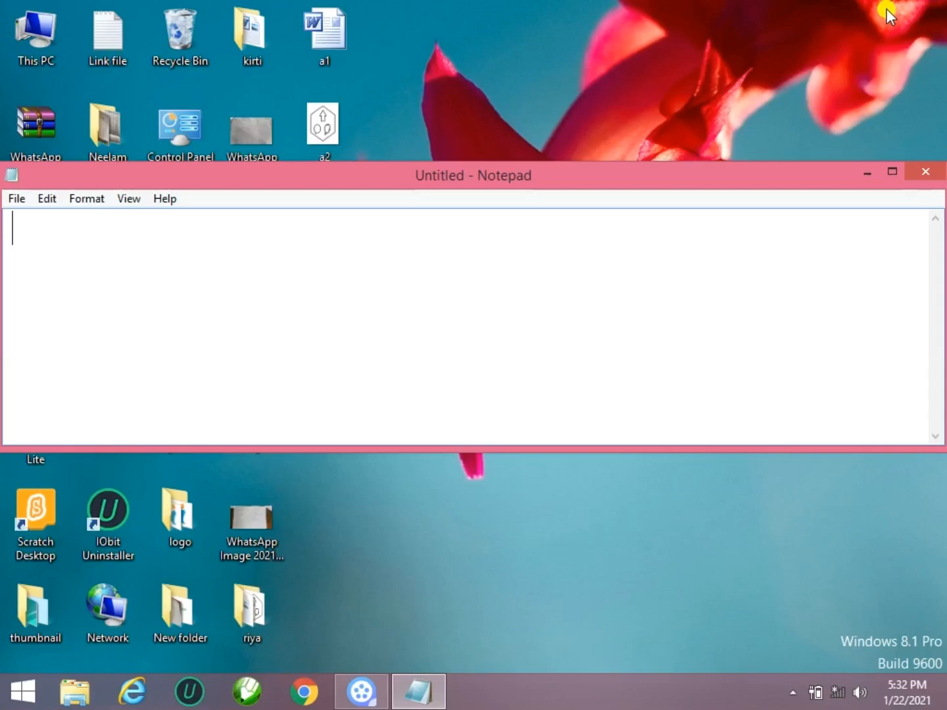
{"action": "left_click", "coordinate": [893, 174]}
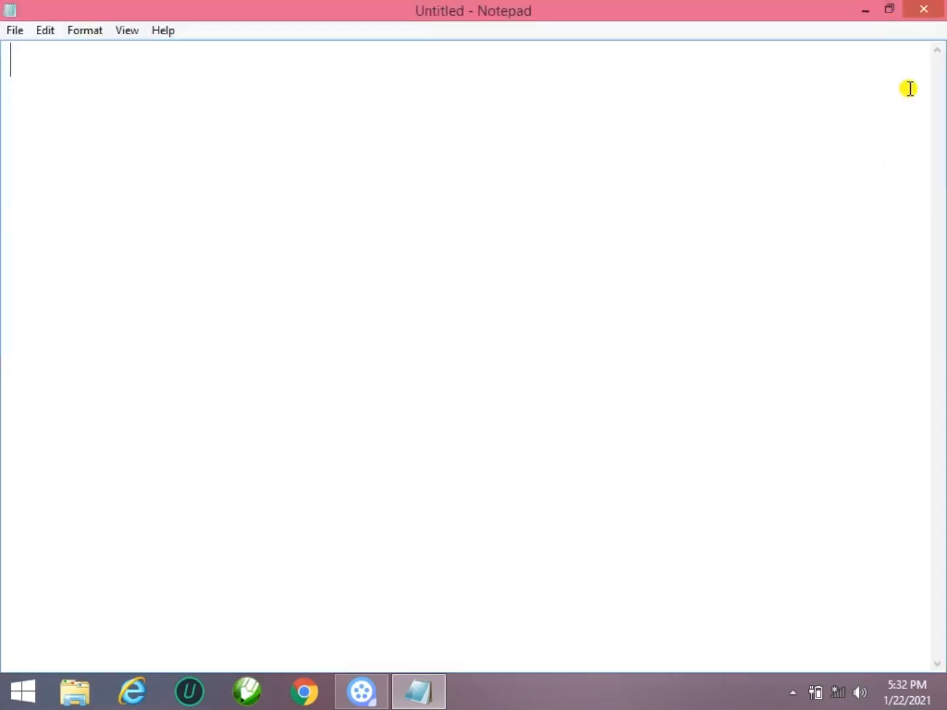
{"action": "left_click", "coordinate": [889, 12]}
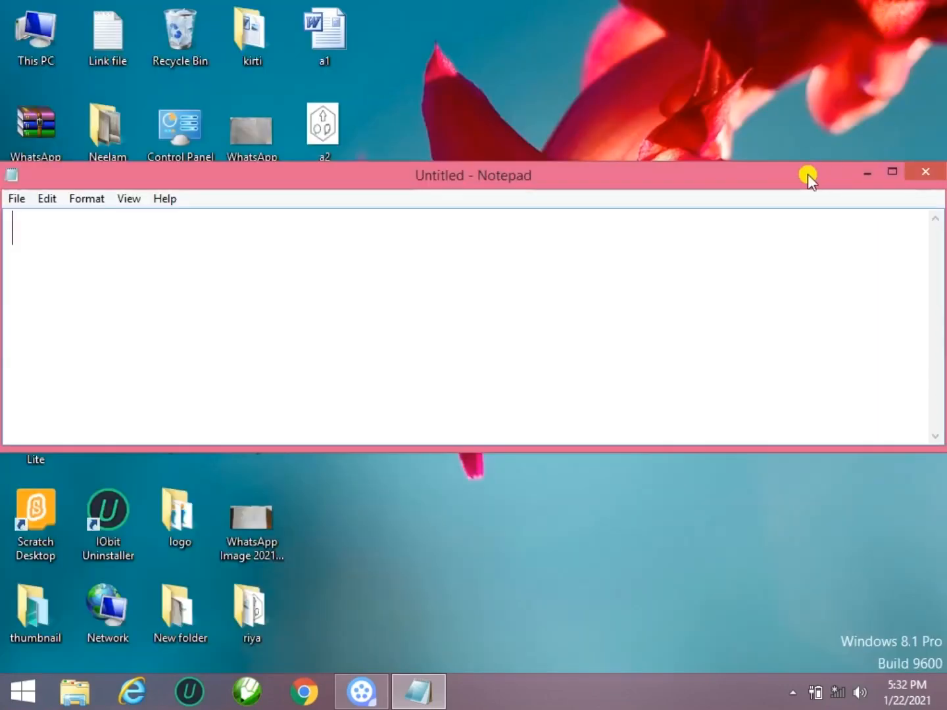
- Move the restored window around the desktop and resize it from its side and bottom edges, finishing near the desktop's upper middle
{"action": "left_click_drag", "start_coordinate": [808, 175], "coordinate": [698, 108]}
{"action": "left_click_drag", "start_coordinate": [832, 174], "coordinate": [549, 197]}
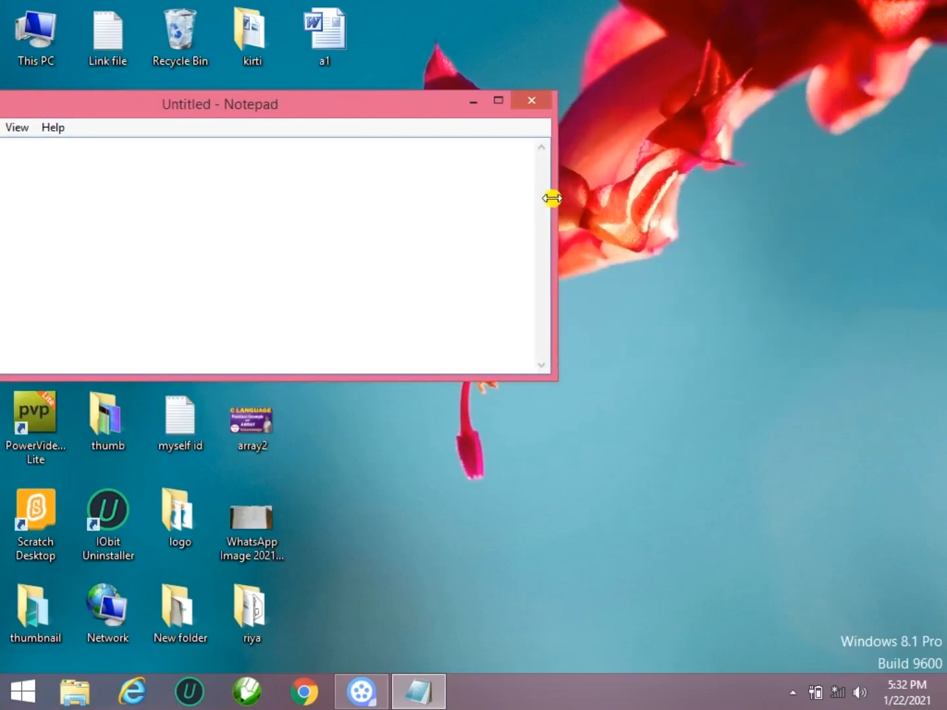
{"action": "left_click_drag", "start_coordinate": [412, 109], "coordinate": [626, 144]}
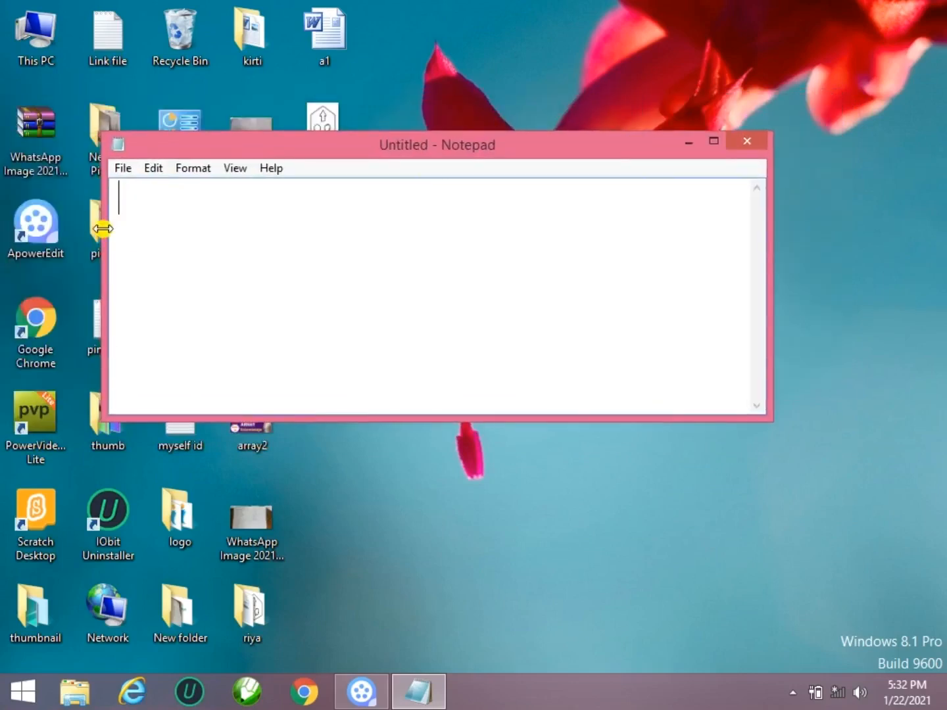
{"action": "left_click_drag", "start_coordinate": [99, 233], "coordinate": [221, 235]}
{"action": "left_click_drag", "start_coordinate": [456, 136], "coordinate": [285, 56]}
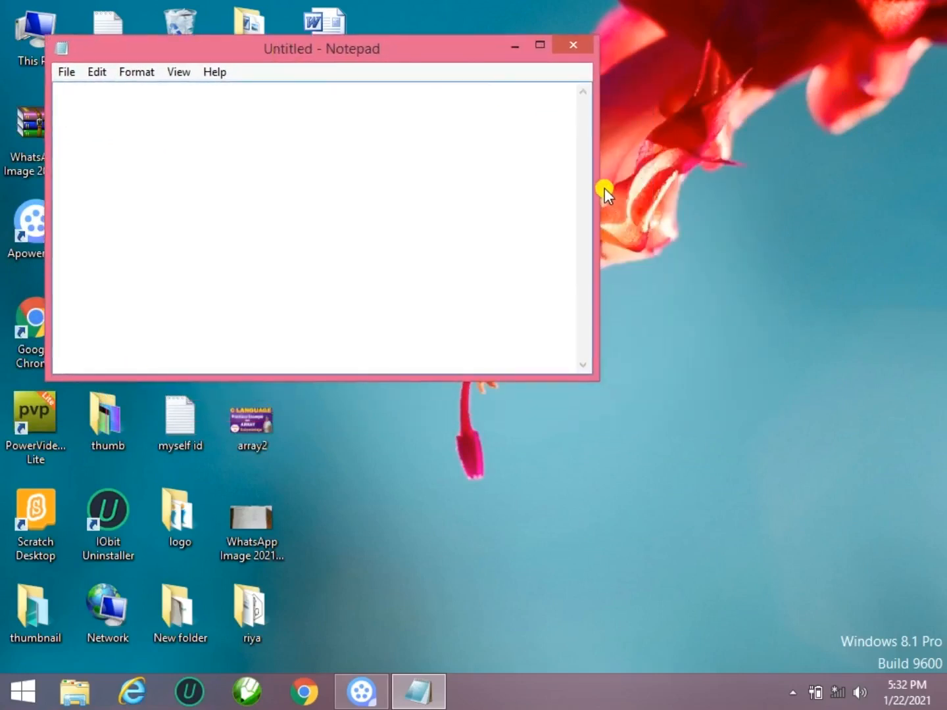
{"action": "left_click_drag", "start_coordinate": [599, 185], "coordinate": [731, 187]}
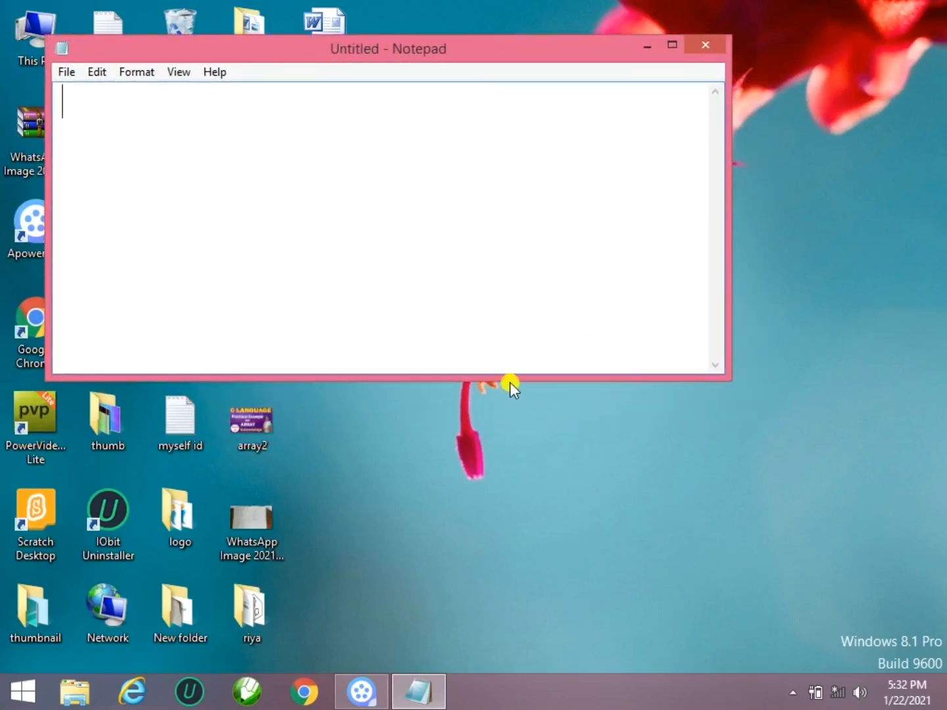
{"action": "left_click_drag", "start_coordinate": [509, 382], "coordinate": [504, 350]}
{"action": "left_click_drag", "start_coordinate": [504, 53], "coordinate": [589, 48]}
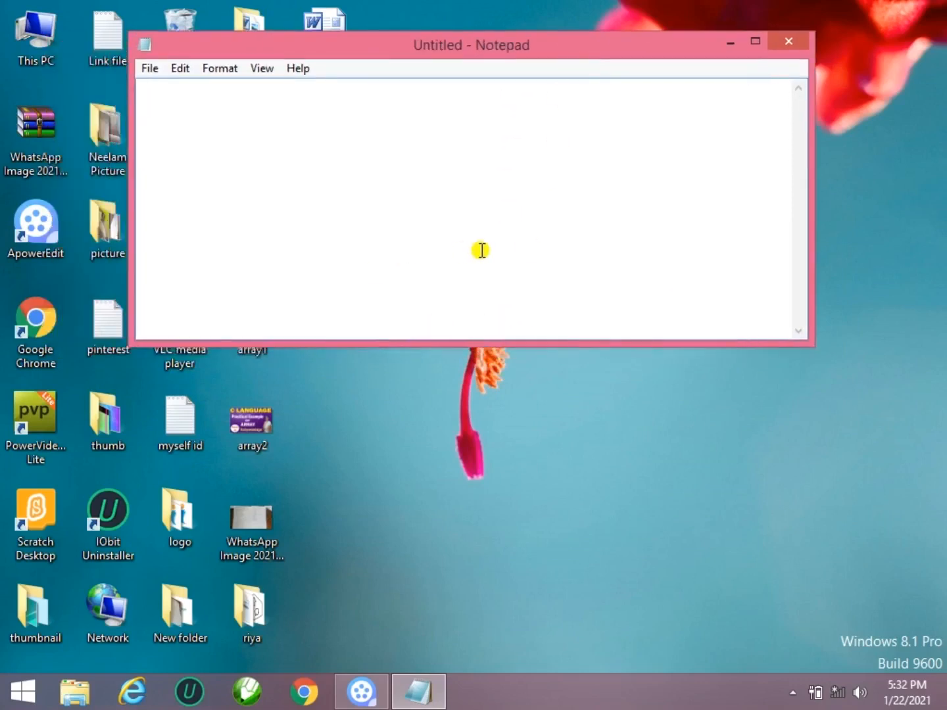
- Maximize the window, and twice minimize it and bring it back to full screen
{"action": "left_click", "coordinate": [755, 40]}
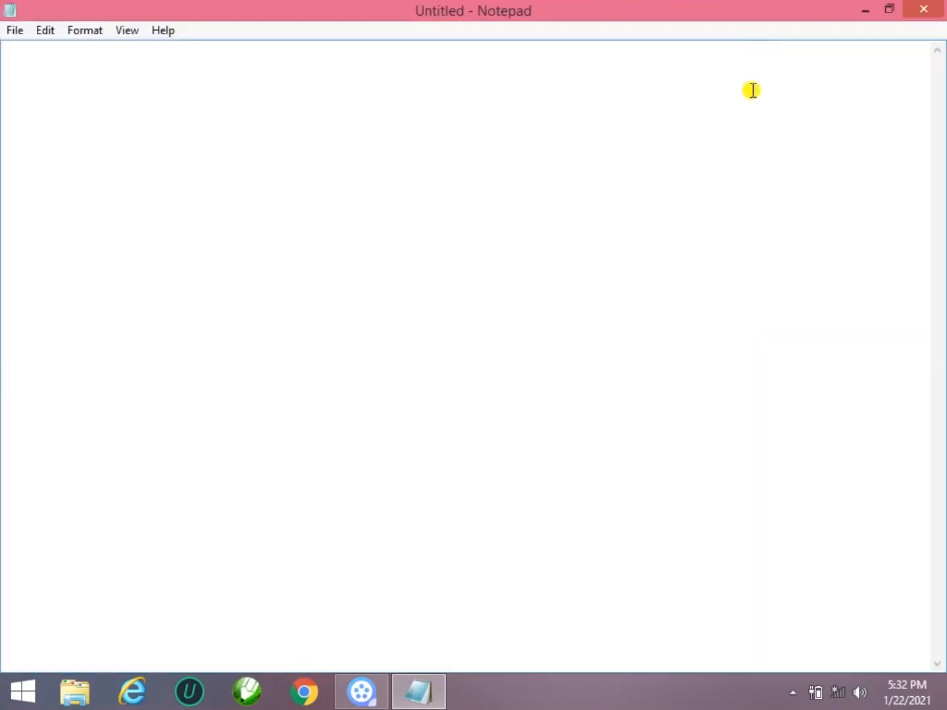
{"action": "left_click", "coordinate": [865, 9]}
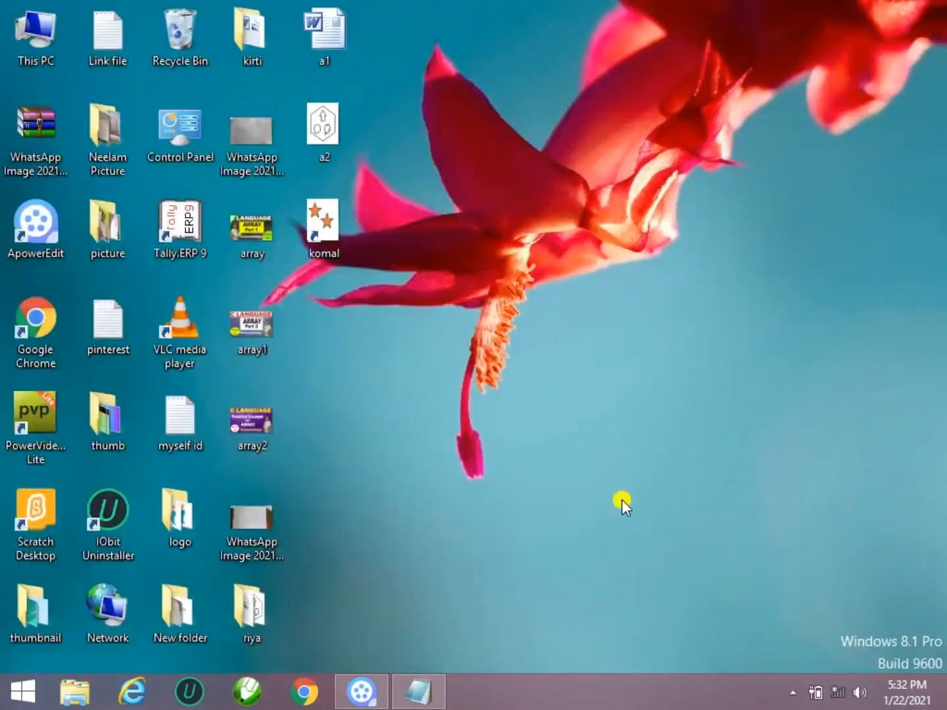
{"action": "left_click", "coordinate": [431, 691]}
{"action": "left_click", "coordinate": [866, 12]}
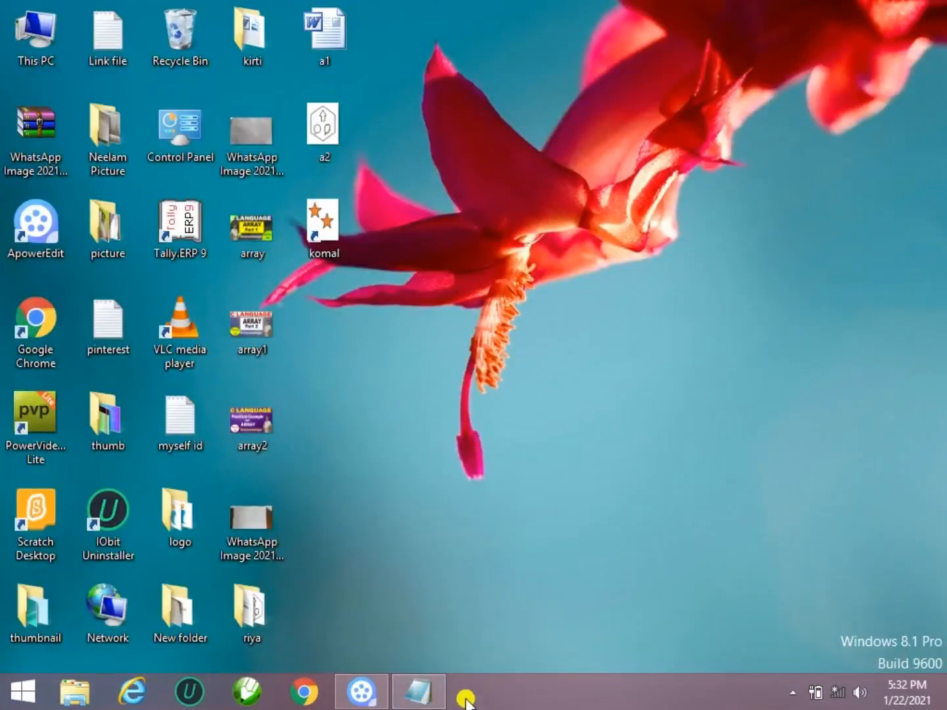
{"action": "left_click", "coordinate": [424, 690]}
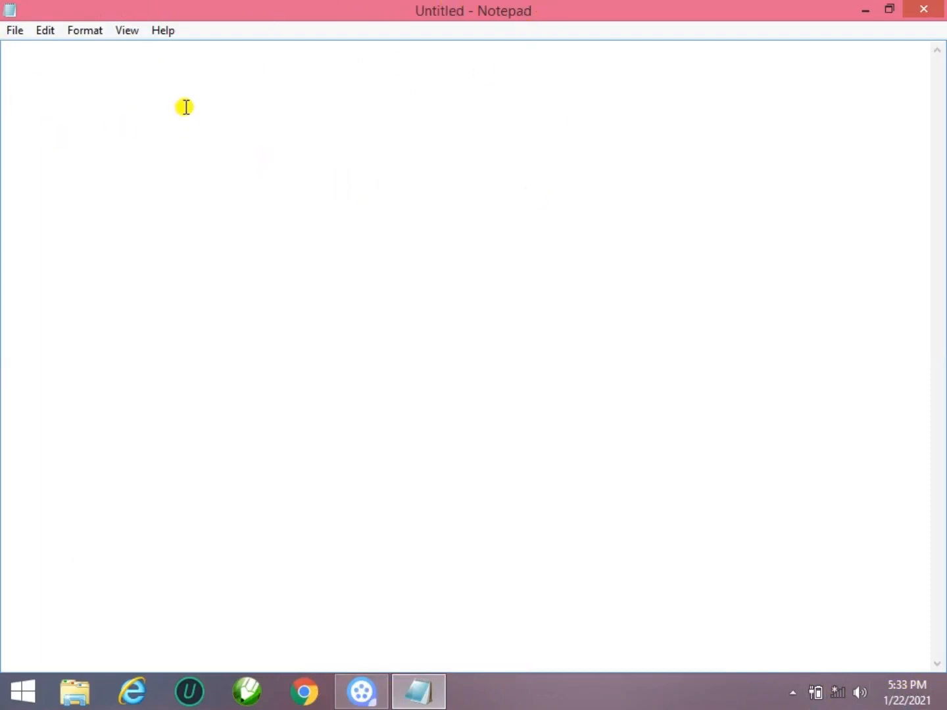
- Write "Notepad is a basic text editor where we can write any type of text" in the blank document
{"action": "type", "text": "Notepad"}
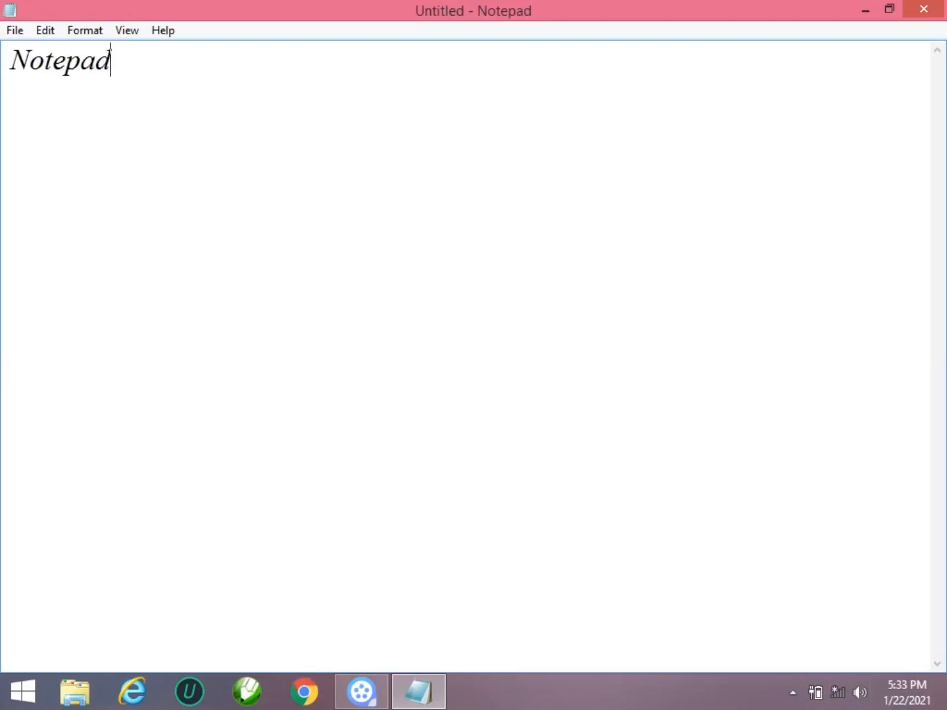
{"action": "type", "text": " is a basic text ed"}
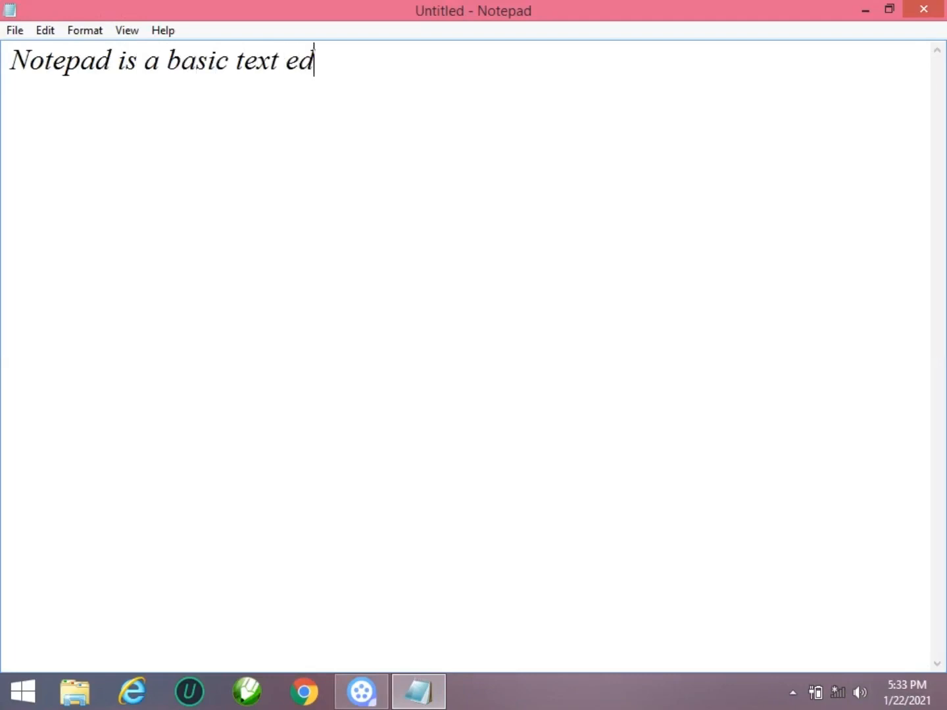
{"action": "type", "text": "itor where we can writ"}
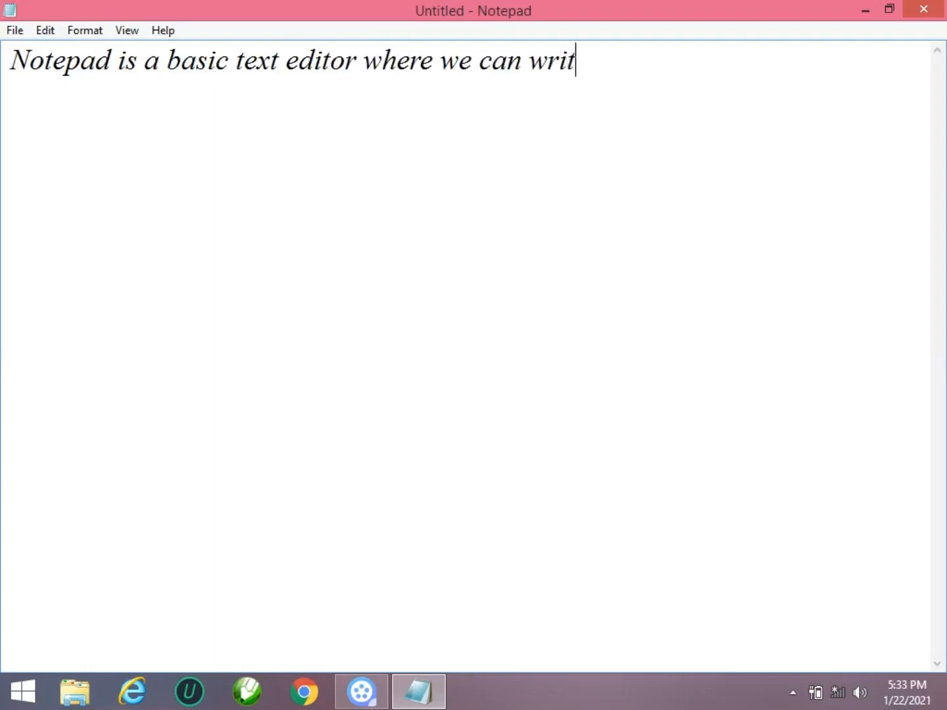
{"action": "type", "text": "e any type of text"}
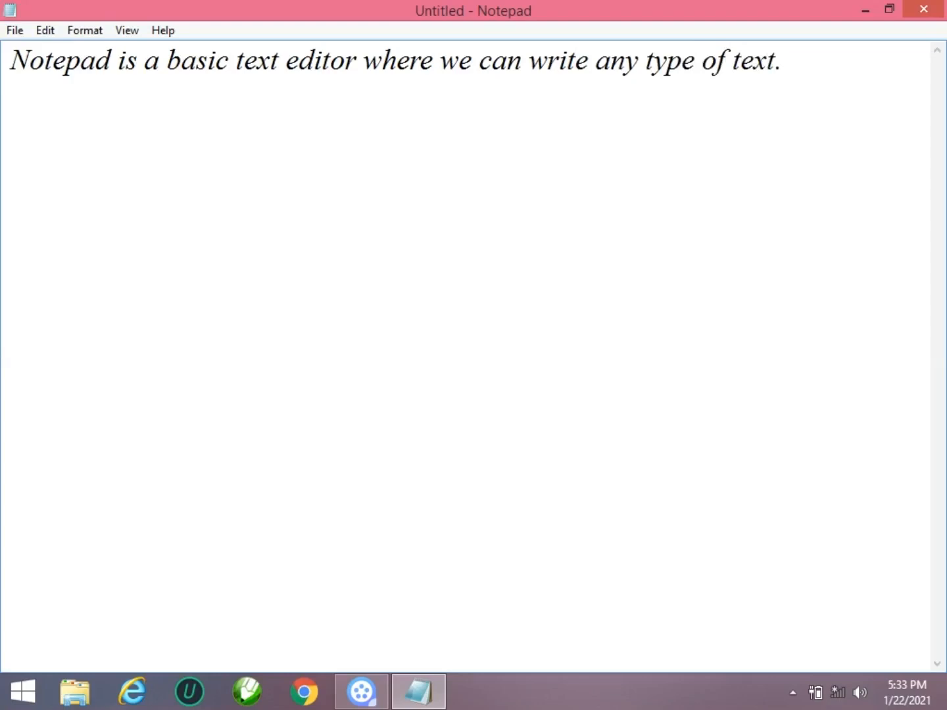
- End the first sentence with a period and add "The extension of notepad is .txt(text file)."
{"action": "type", "text": ".The extens"}
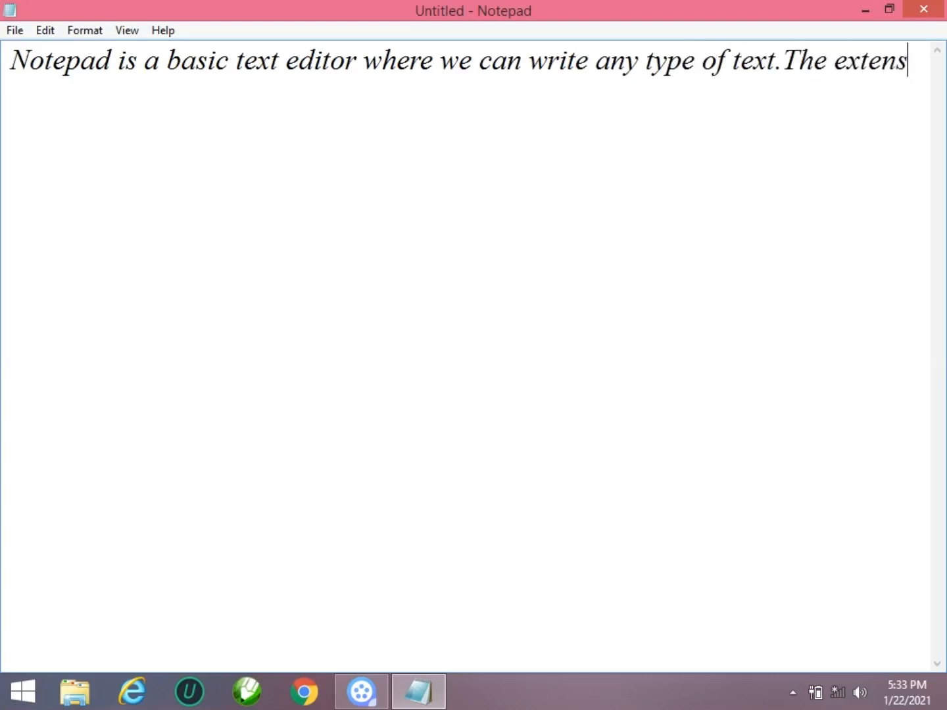
{"action": "type", "text": "ion of"}
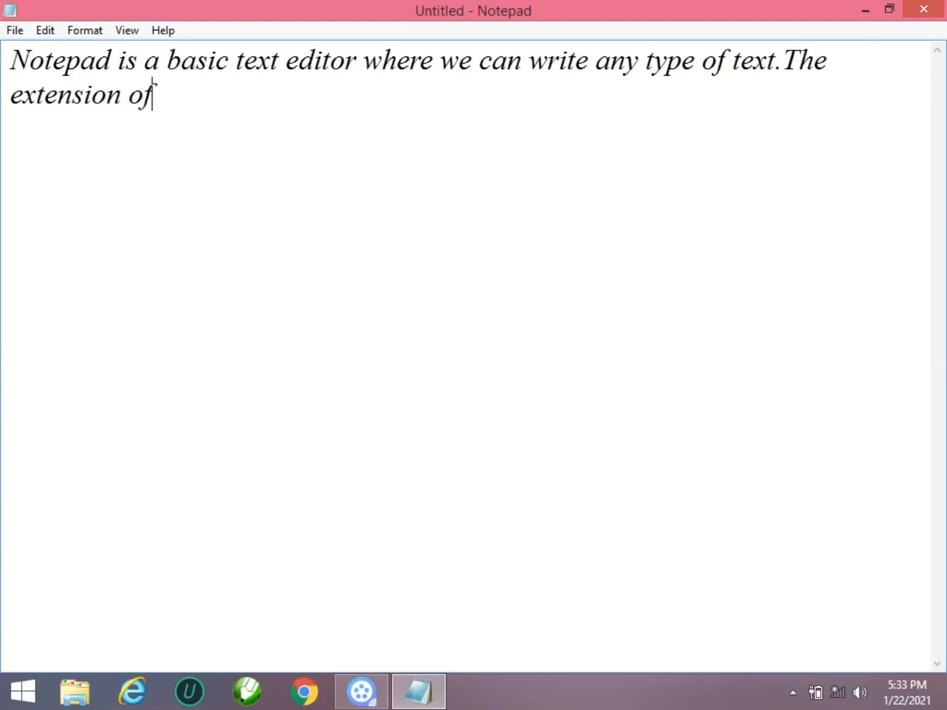
{"action": "type", "text": " notep"}
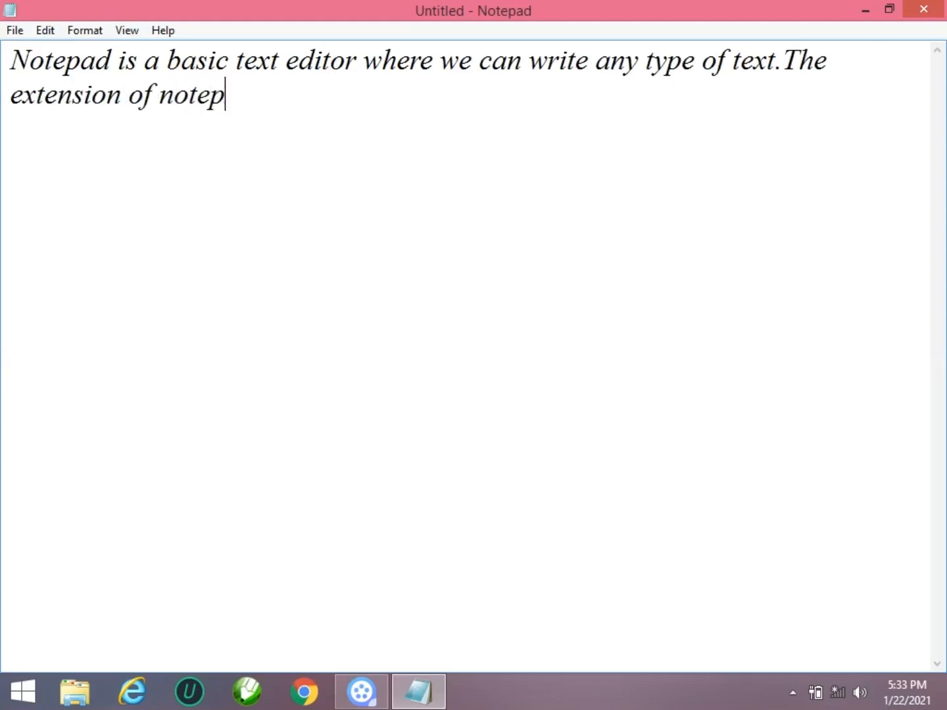
{"action": "type", "text": "ad is .txt"}
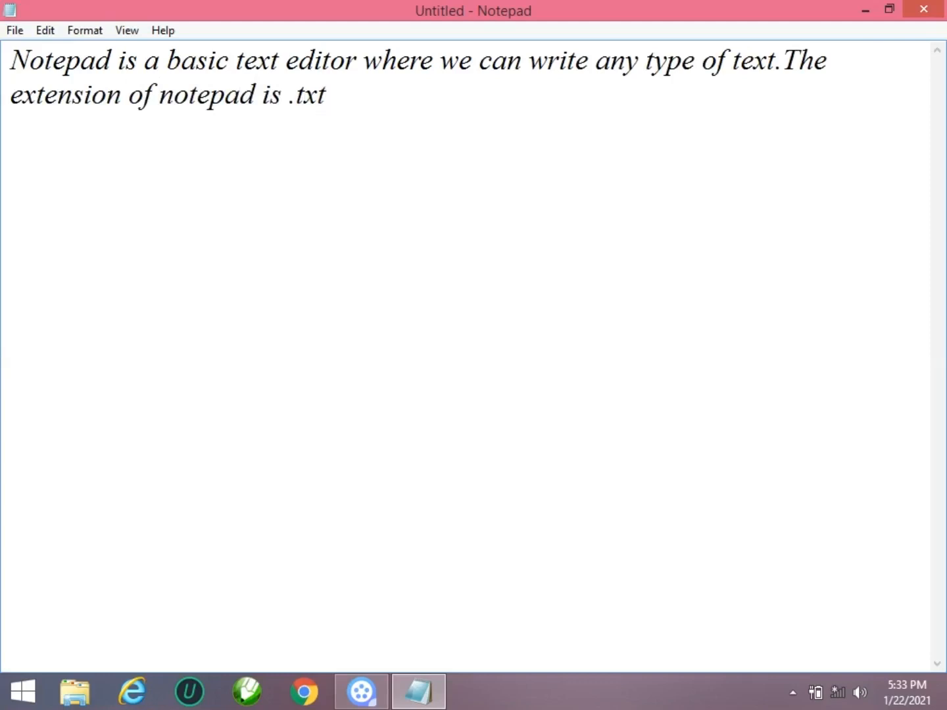
{"action": "type", "text": "(text "}
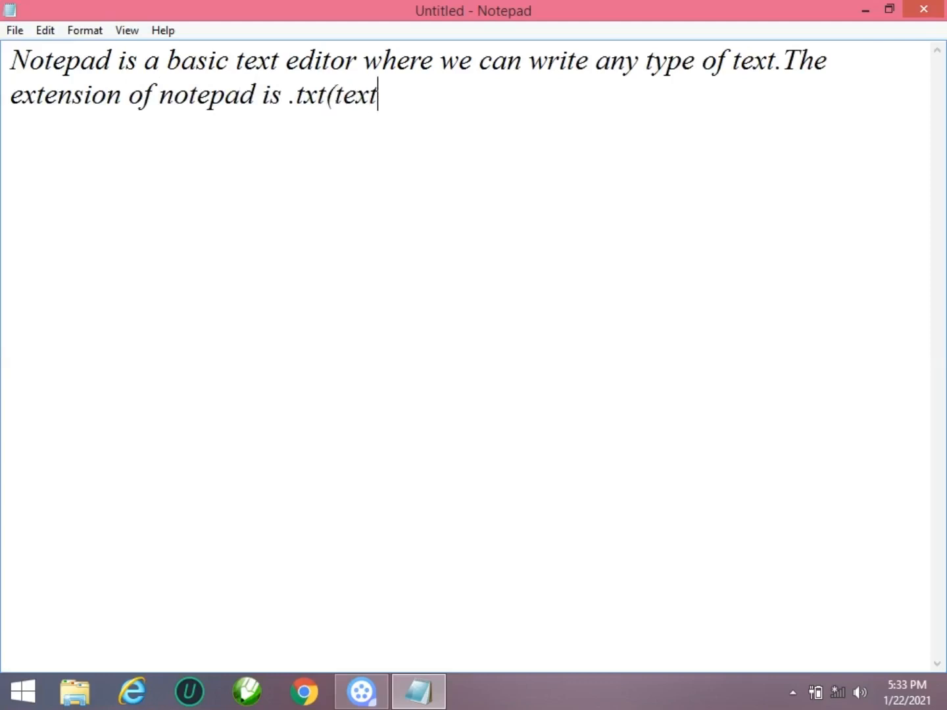
{"action": "type", "text": "file"}
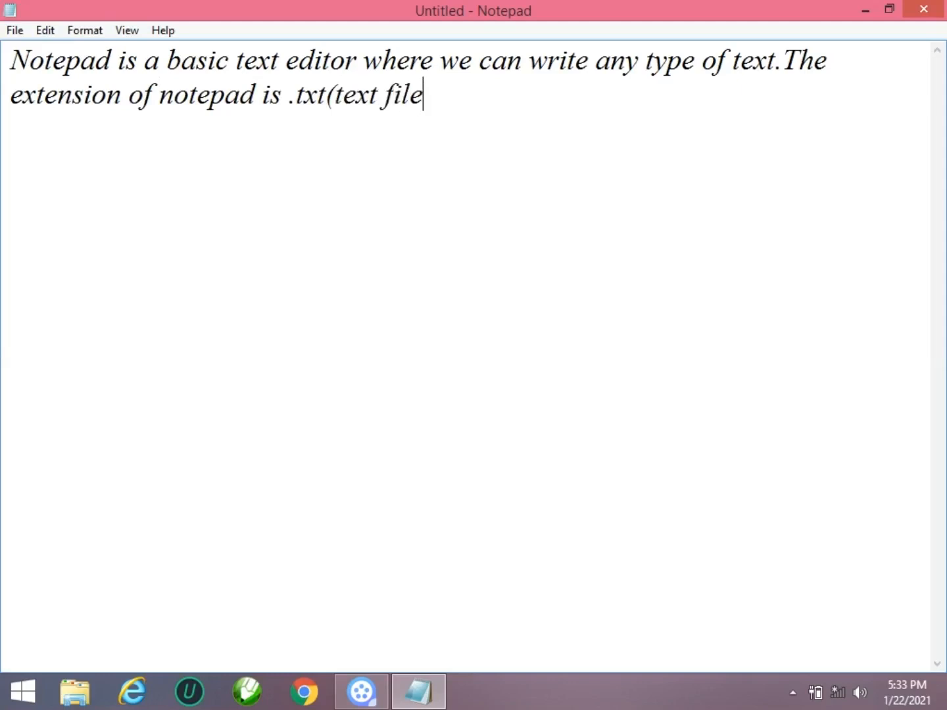
{"action": "type", "text": "). the"}
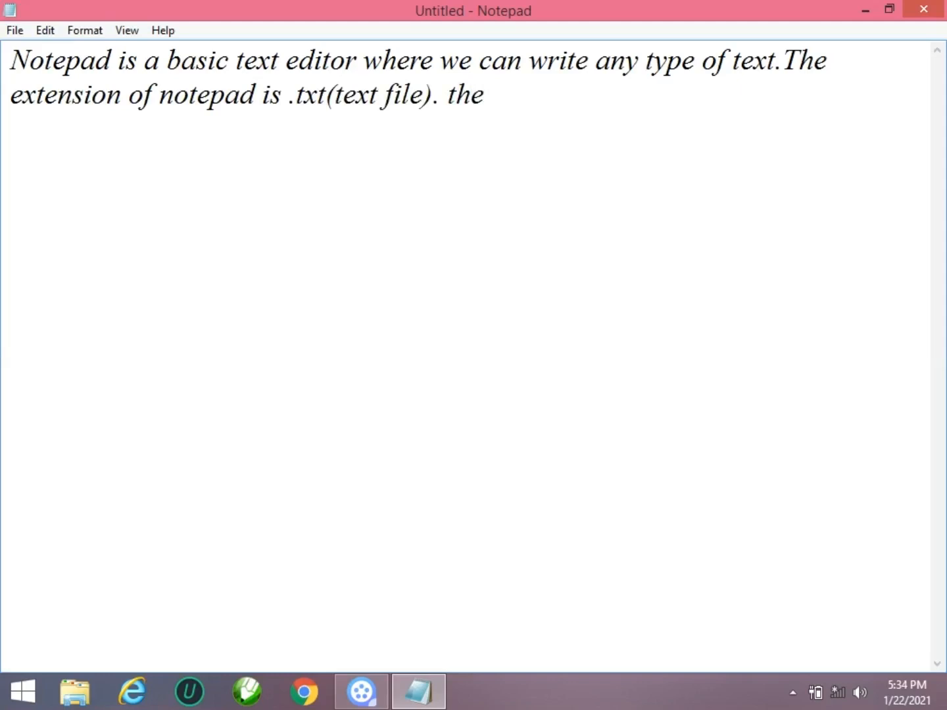
- Correct the lowercase start of the third sentence and complete it as "The executable file name is notepad.exe."
{"action": "key", "text": "BackSpace"}
{"action": "type", "text": "t"}
{"action": "key", "text": "BackSpace"}
{"action": "type", "text": "The executable"}
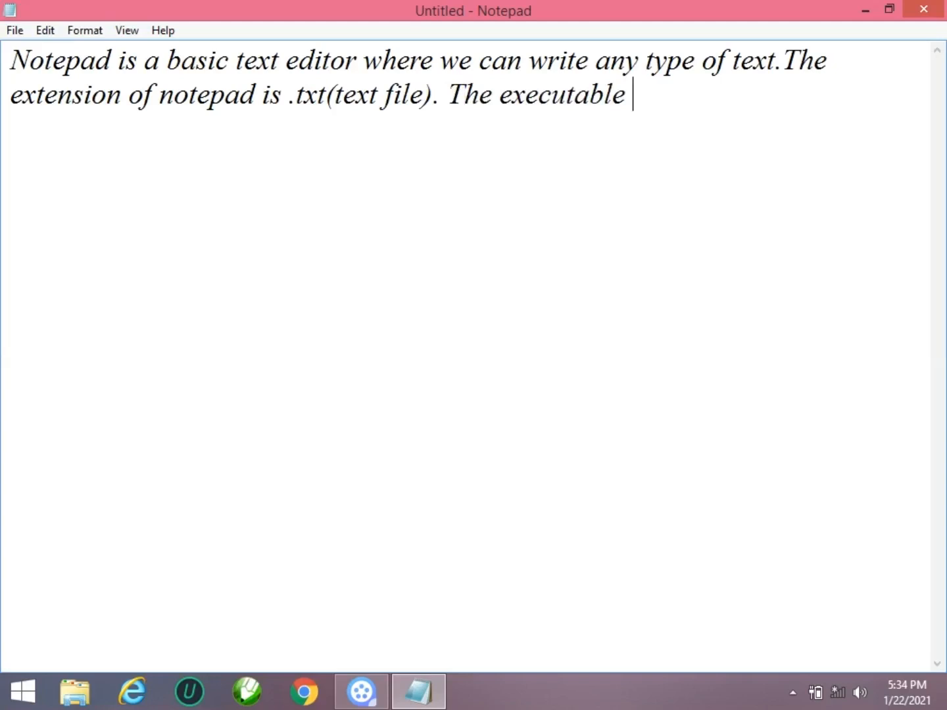
{"action": "type", "text": " file name is"}
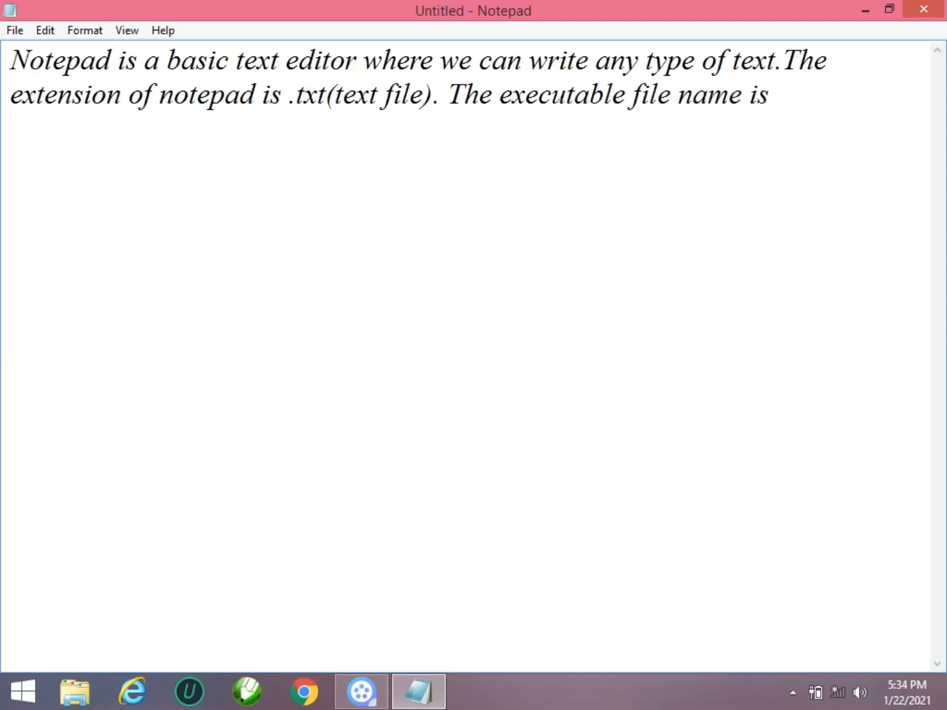
{"action": "type", "text": " notepad"}
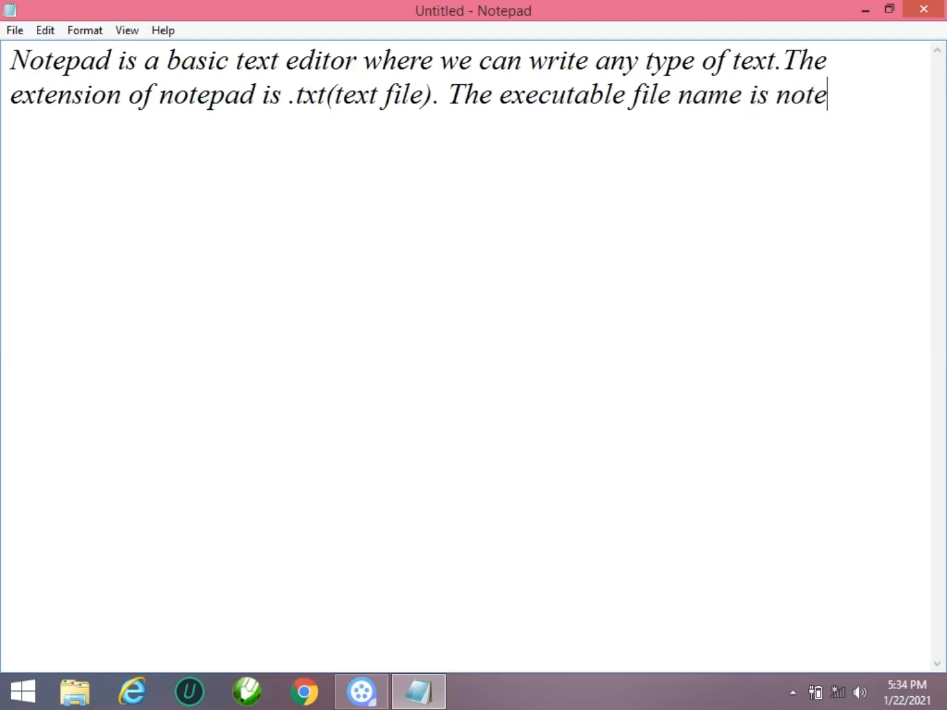
{"action": "type", "text": ".e"}
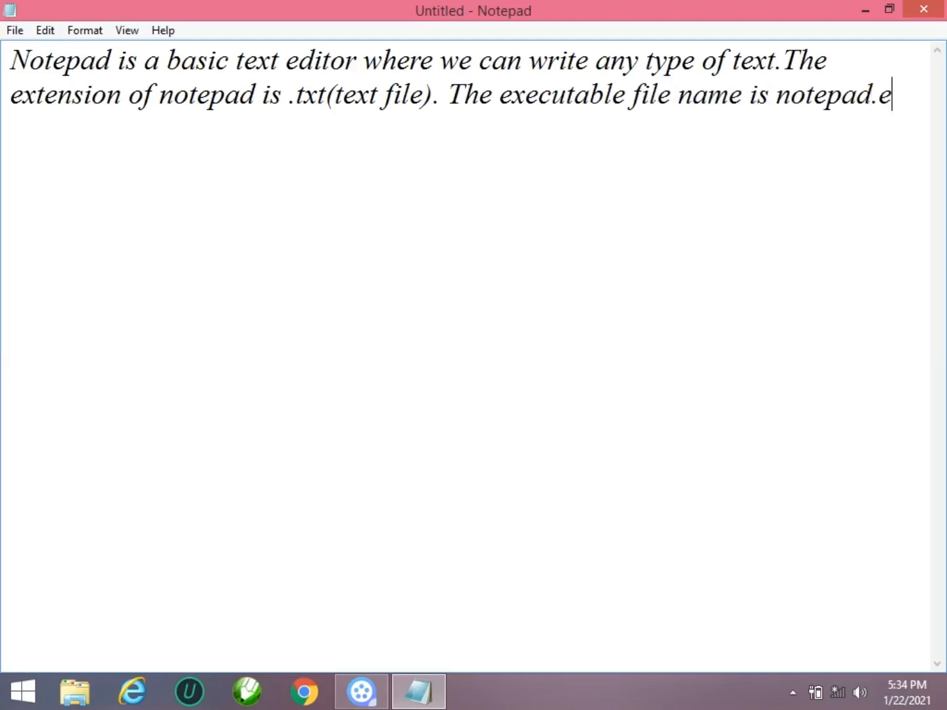
{"action": "type", "text": "xe."}
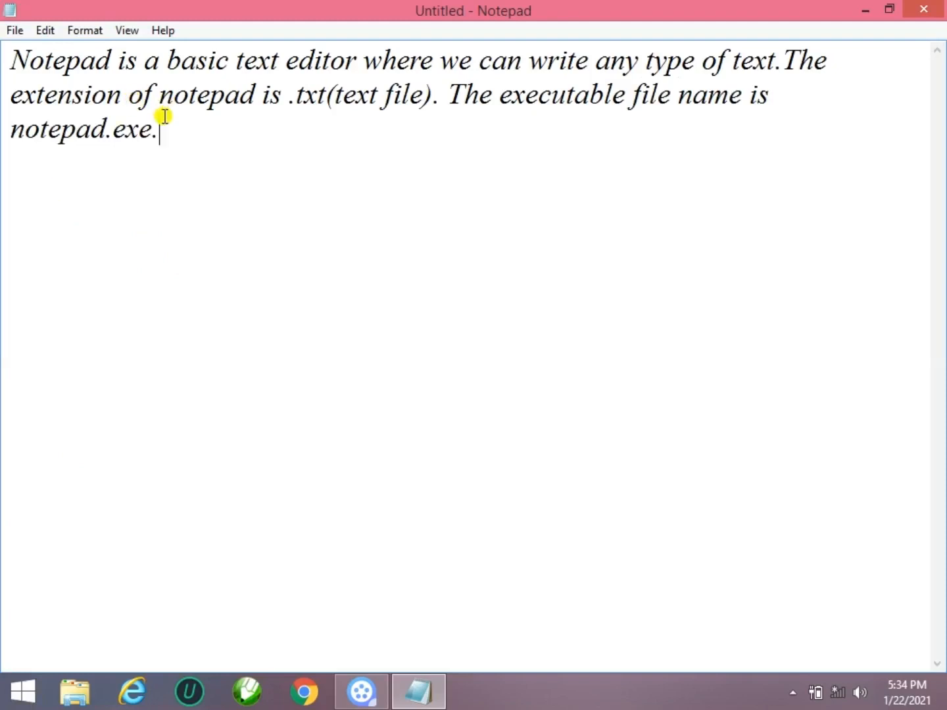
{"action": "left_click_drag", "start_coordinate": [158, 140], "coordinate": [4, 133]}
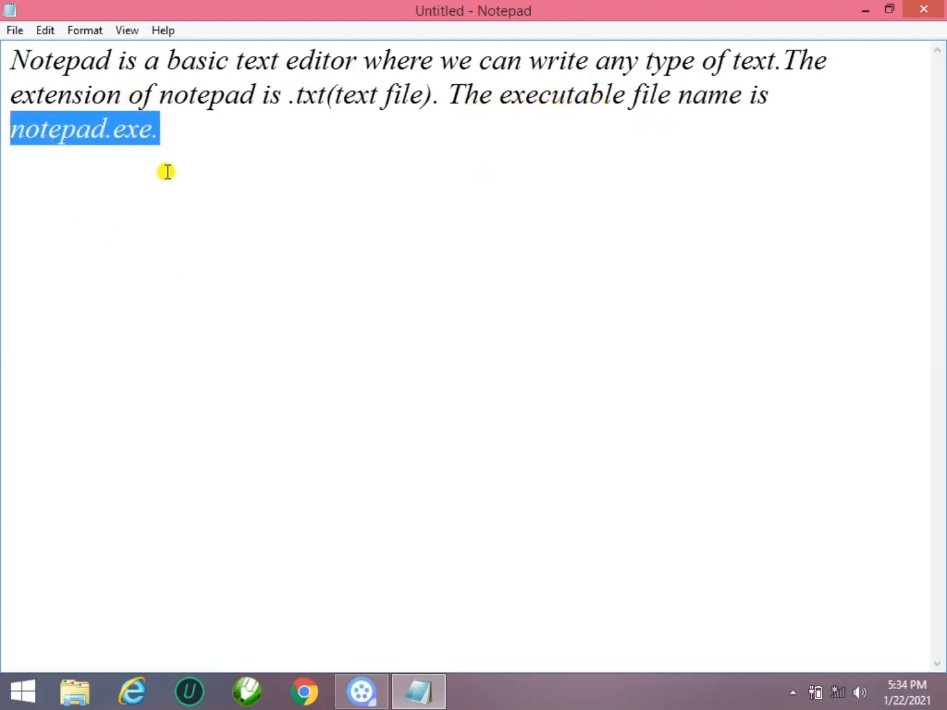
{"action": "left_click", "coordinate": [183, 131]}
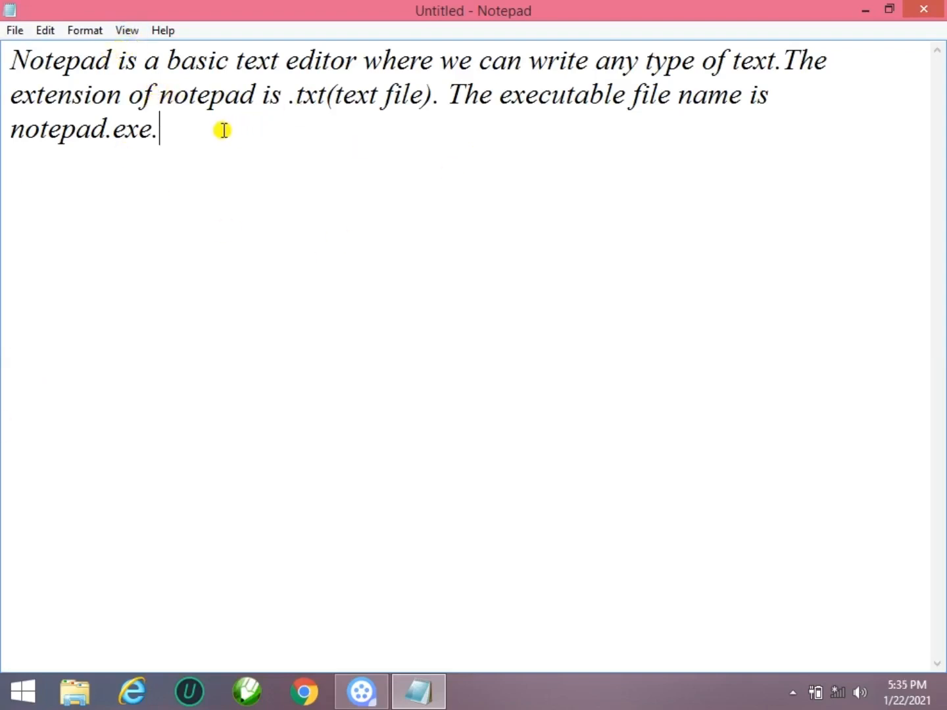
{"action": "left_click", "coordinate": [9, 30]}
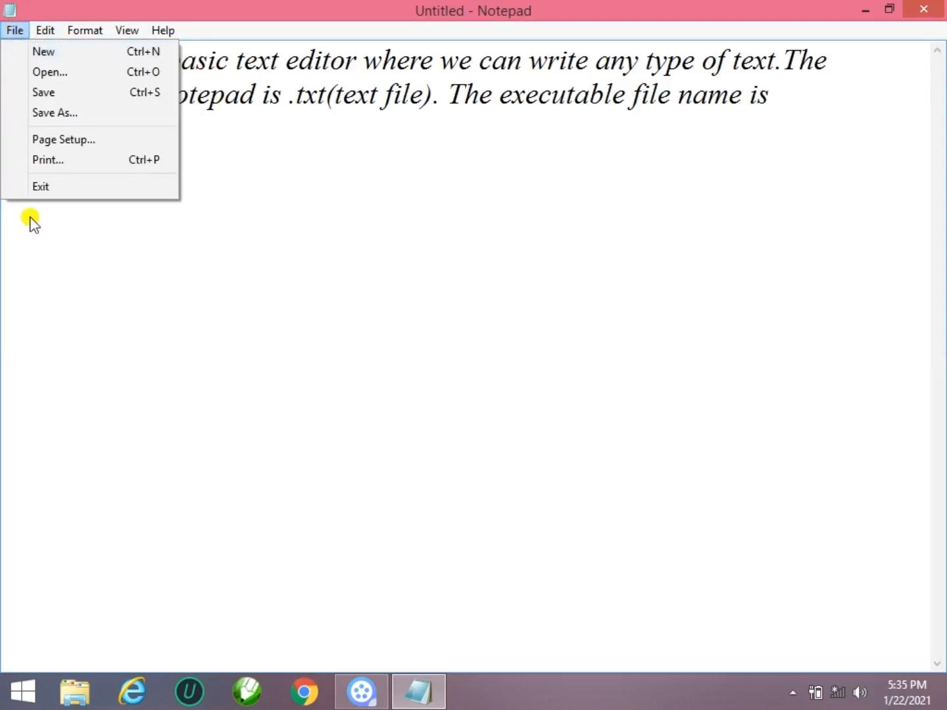
{"action": "left_click", "coordinate": [244, 217]}
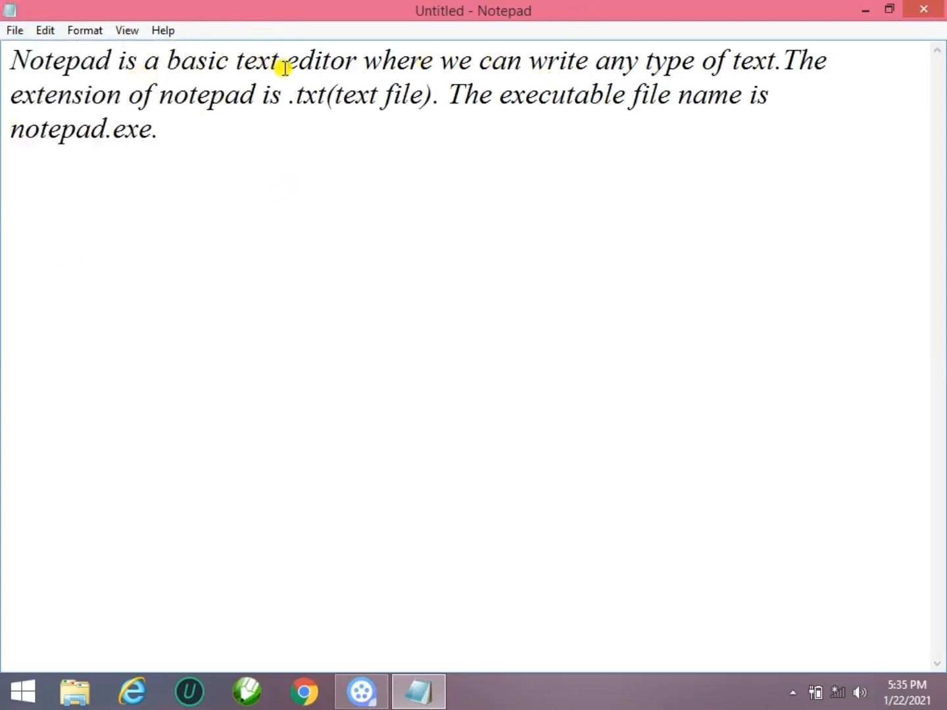
{"action": "left_click", "coordinate": [11, 31]}
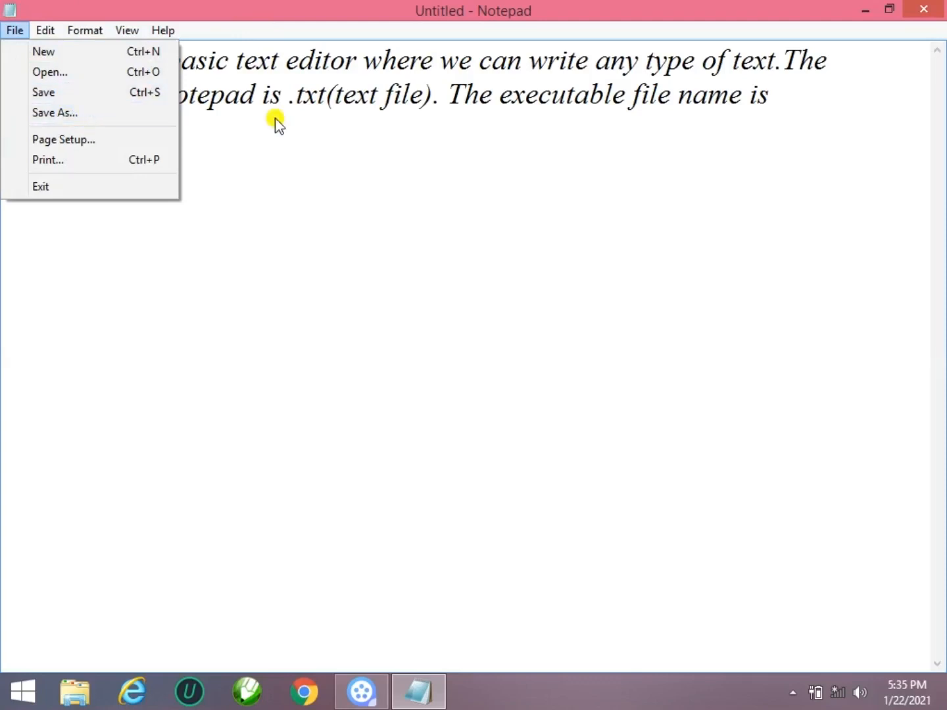
{"action": "left_click", "coordinate": [355, 121]}
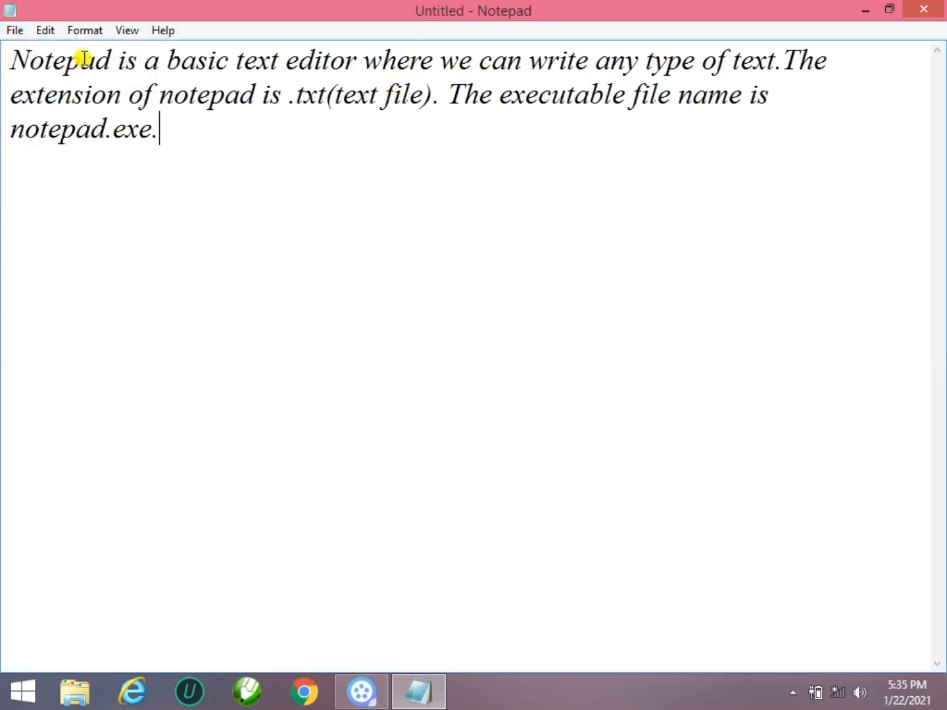
{"action": "left_click", "coordinate": [16, 29]}
{"action": "left_click", "coordinate": [38, 91]}
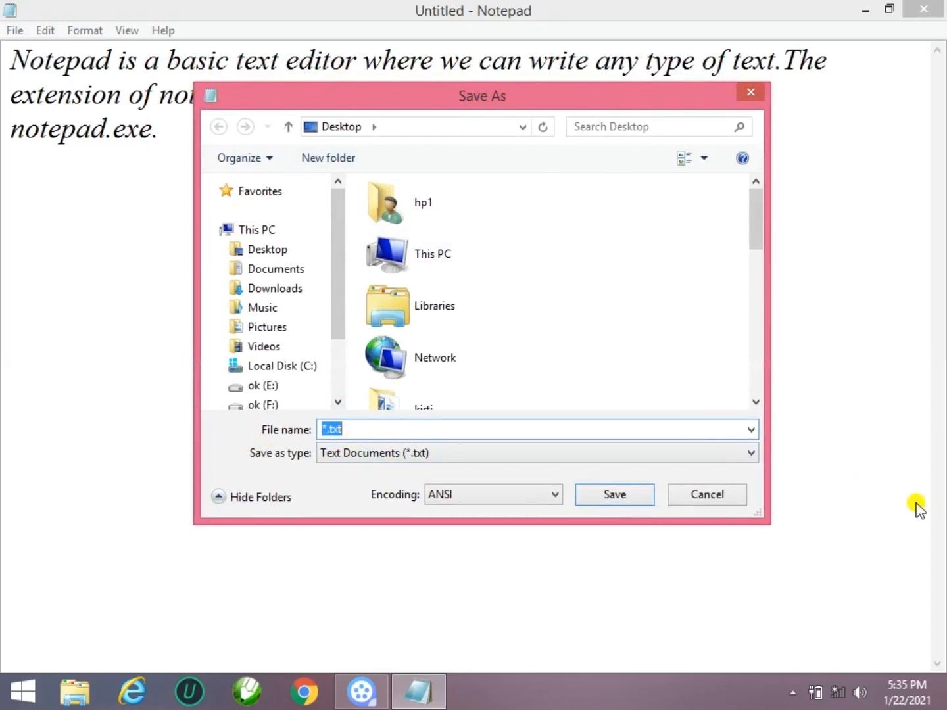
{"action": "left_click", "coordinate": [705, 495]}
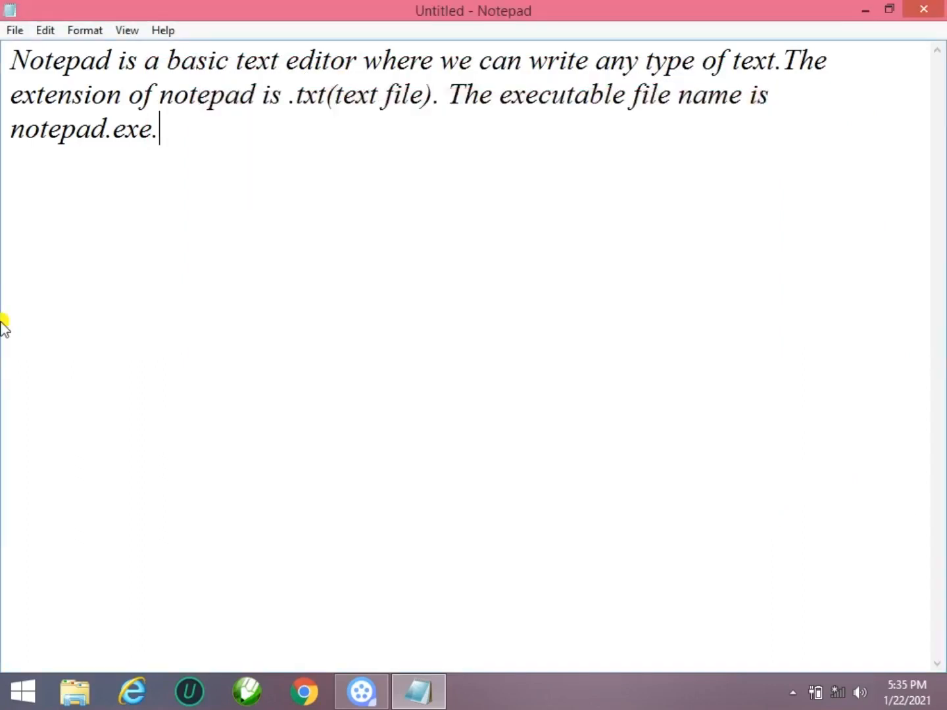
- Save the untitled document to the Desktop as a text file named "note"
{"action": "left_click", "coordinate": [16, 30]}
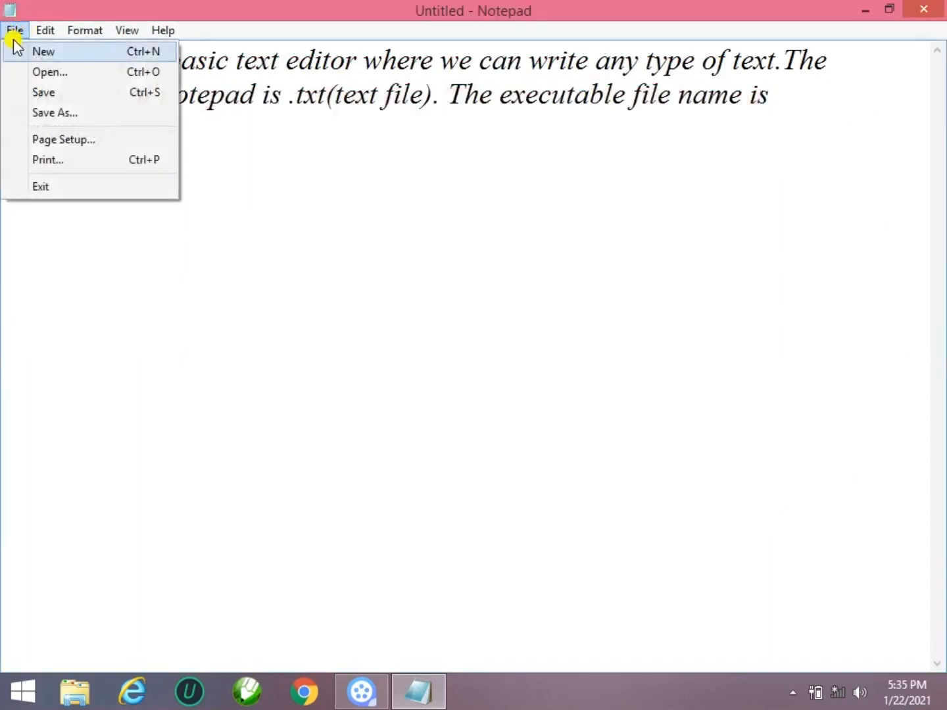
{"action": "left_click", "coordinate": [40, 114]}
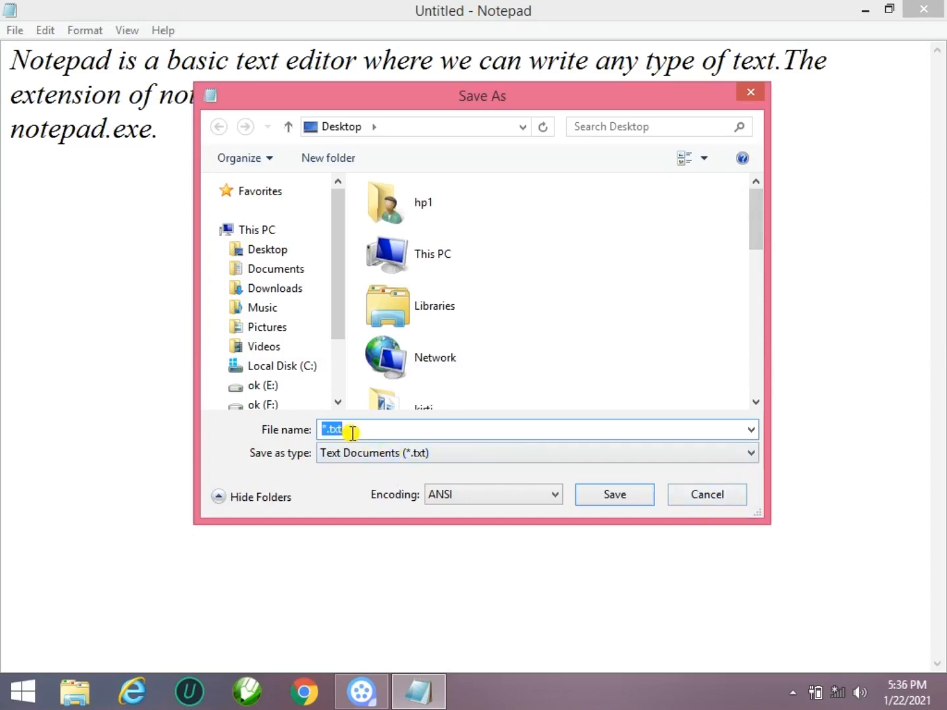
{"action": "type", "text": "note"}
{"action": "left_click", "coordinate": [614, 494]}
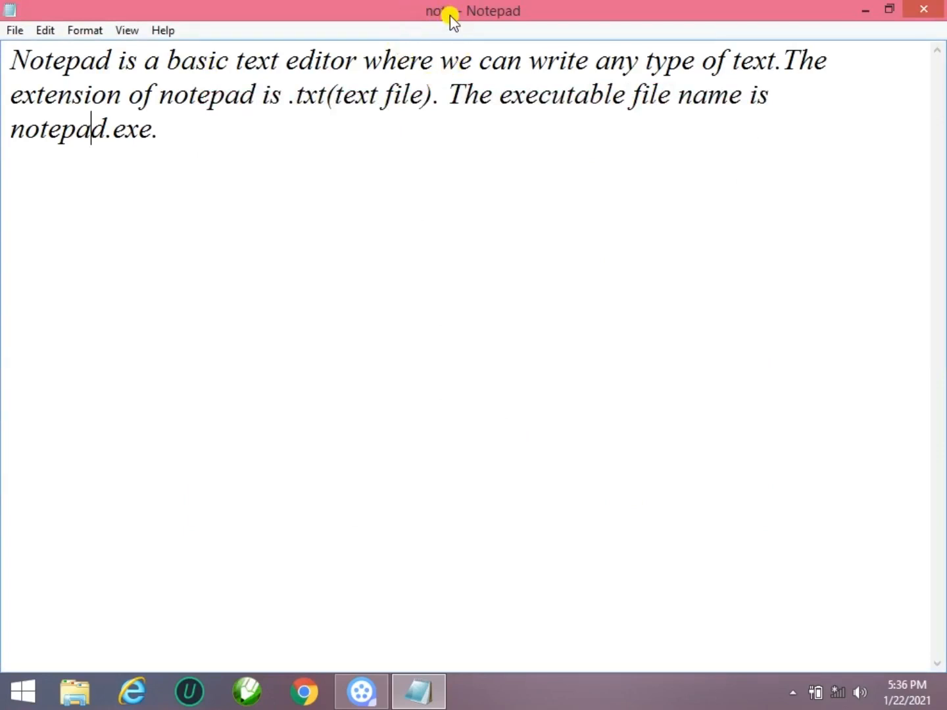
- Save the note document repeatedly under its existing file name
{"action": "left_click", "coordinate": [16, 31]}
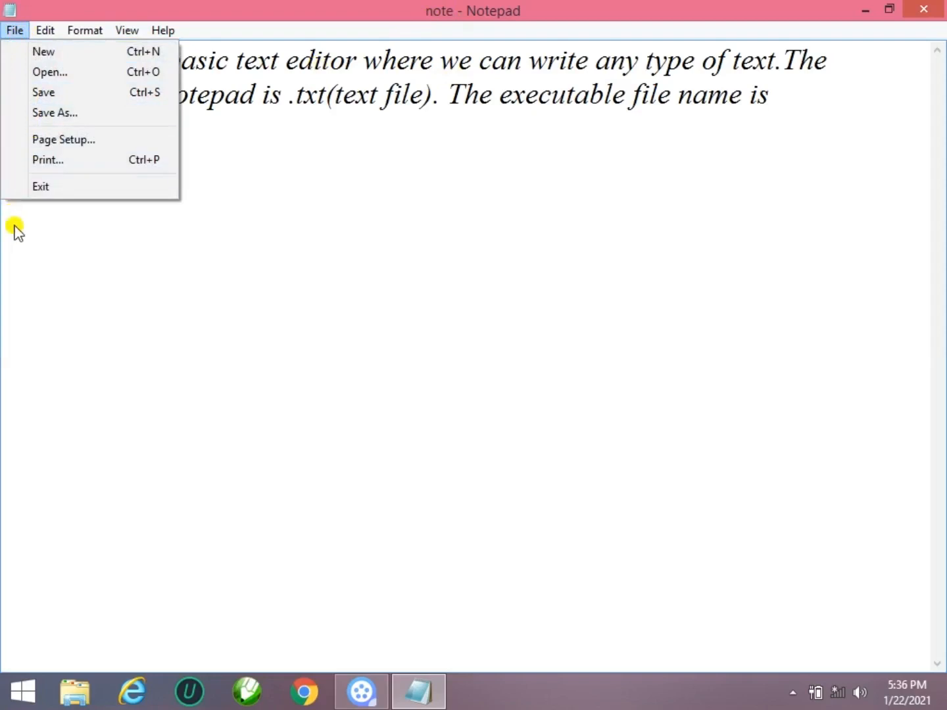
{"action": "left_click", "coordinate": [56, 93]}
{"action": "left_click", "coordinate": [12, 33]}
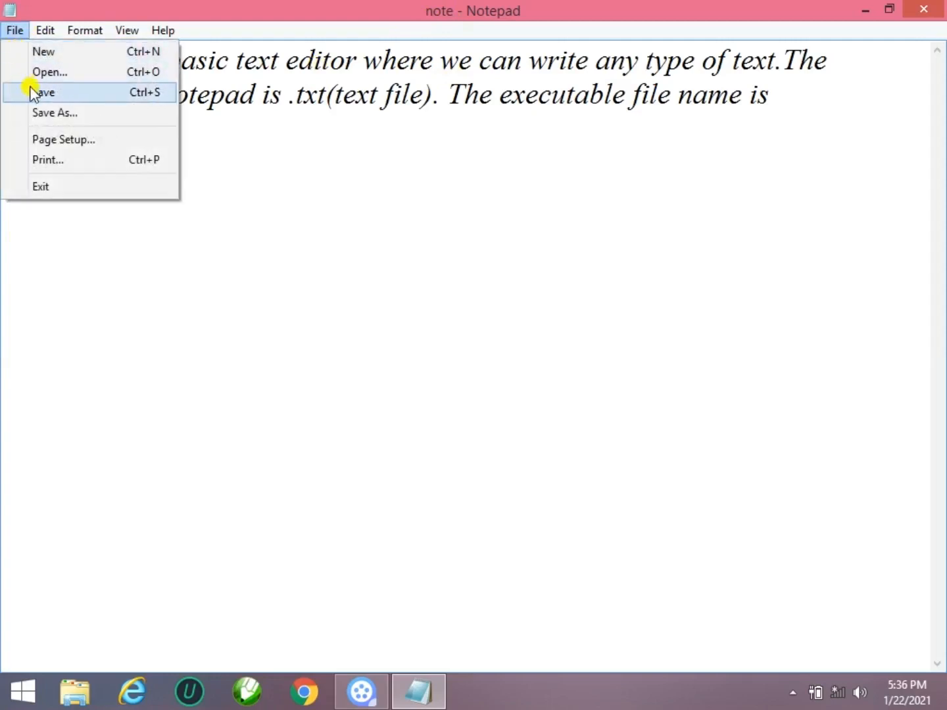
{"action": "left_click", "coordinate": [41, 91]}
{"action": "left_click", "coordinate": [16, 32]}
{"action": "left_click", "coordinate": [41, 91]}
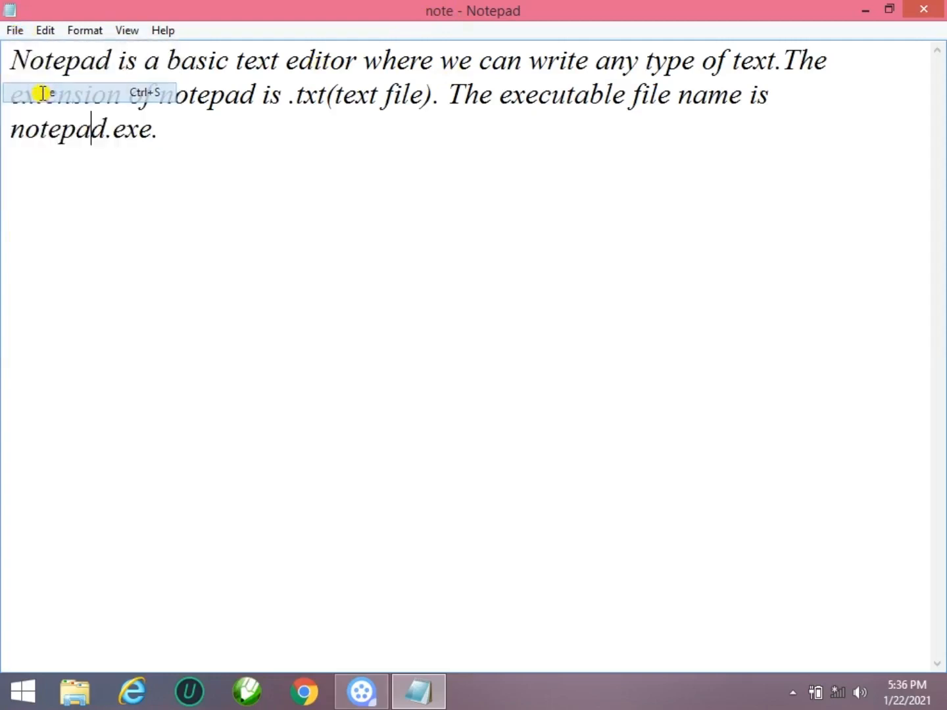
{"action": "left_click", "coordinate": [15, 32]}
{"action": "left_click", "coordinate": [43, 93]}
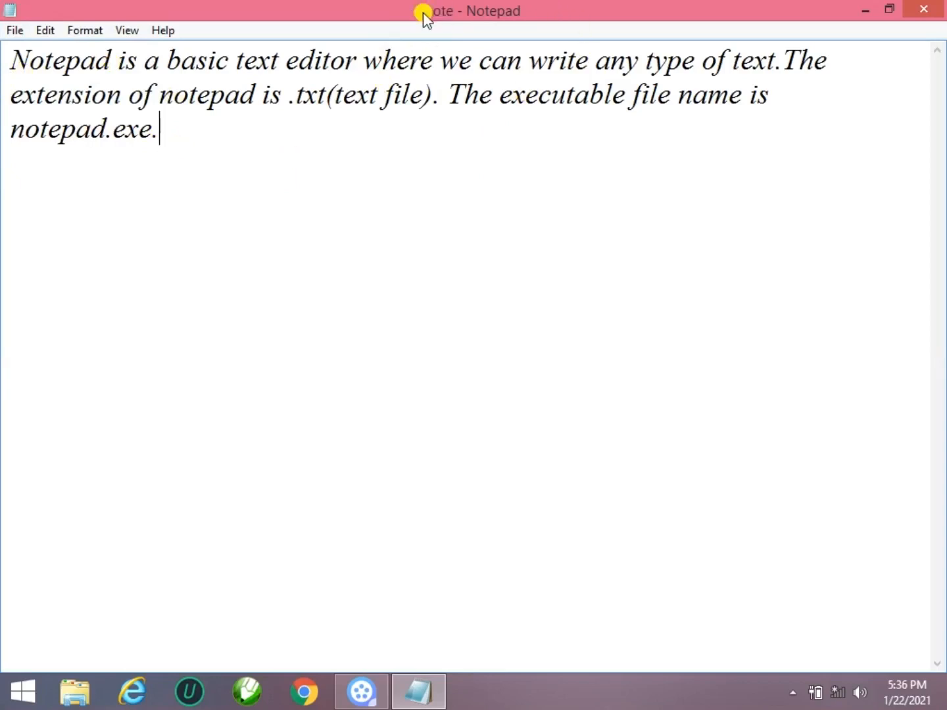
- Save a second copy of the document to the Desktop under the name "note1"
{"action": "left_click", "coordinate": [14, 30]}
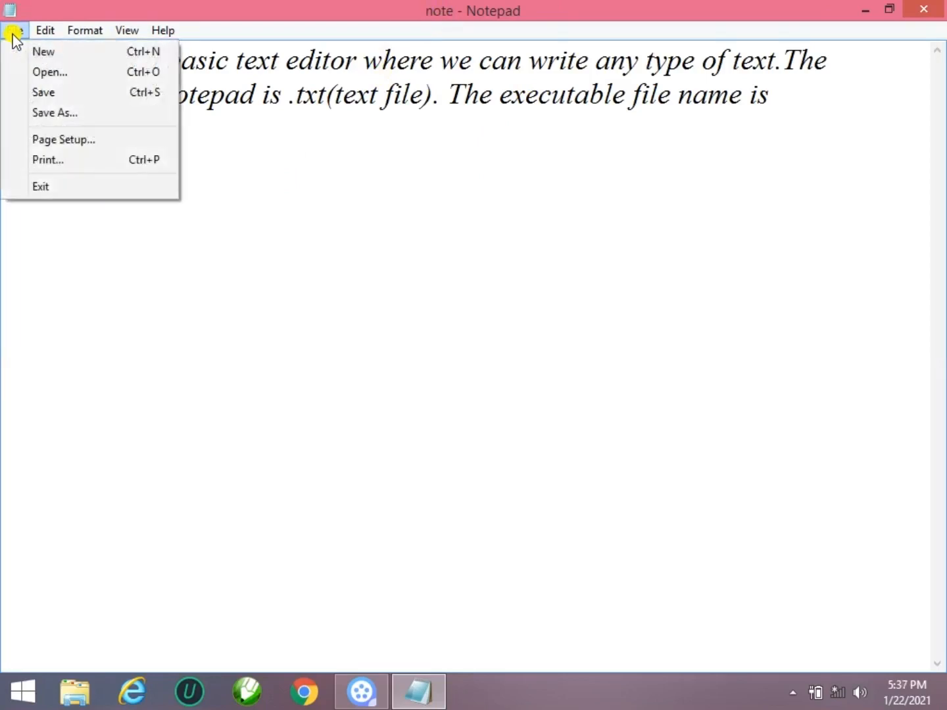
{"action": "left_click", "coordinate": [39, 117]}
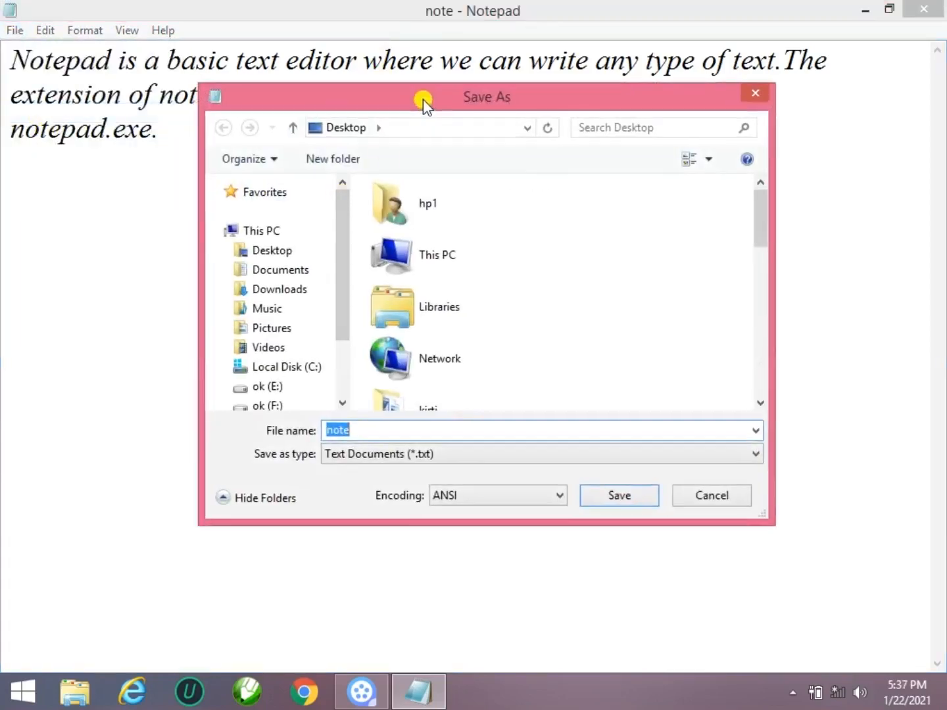
{"action": "left_click_drag", "start_coordinate": [423, 102], "coordinate": [449, 119]}
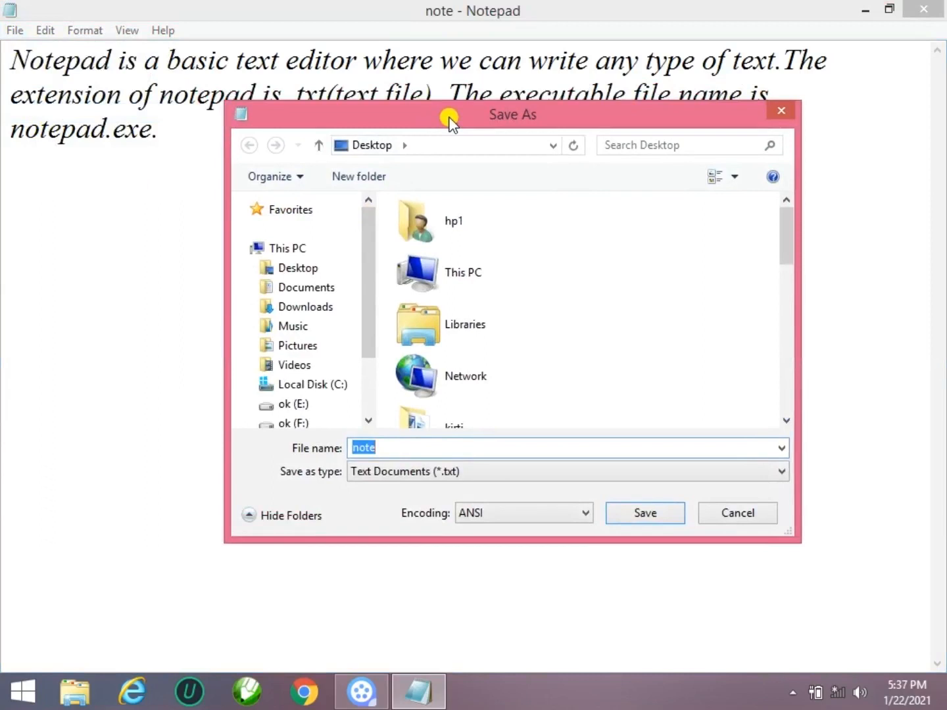
{"action": "left_click_drag", "start_coordinate": [449, 119], "coordinate": [424, 113]}
{"action": "left_click", "coordinate": [368, 445]}
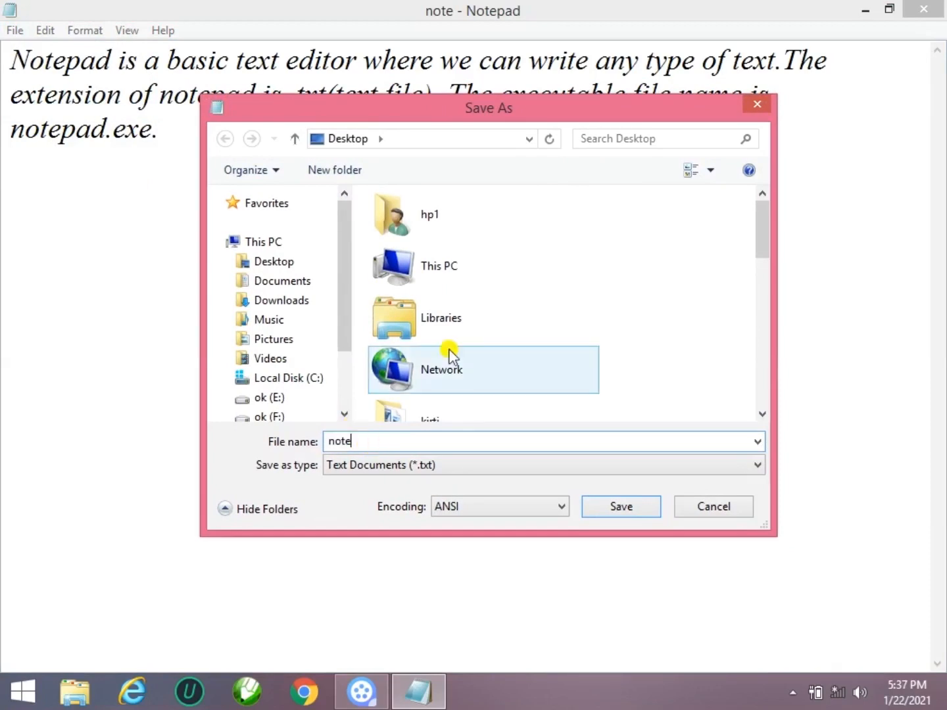
{"action": "left_click", "coordinate": [618, 506]}
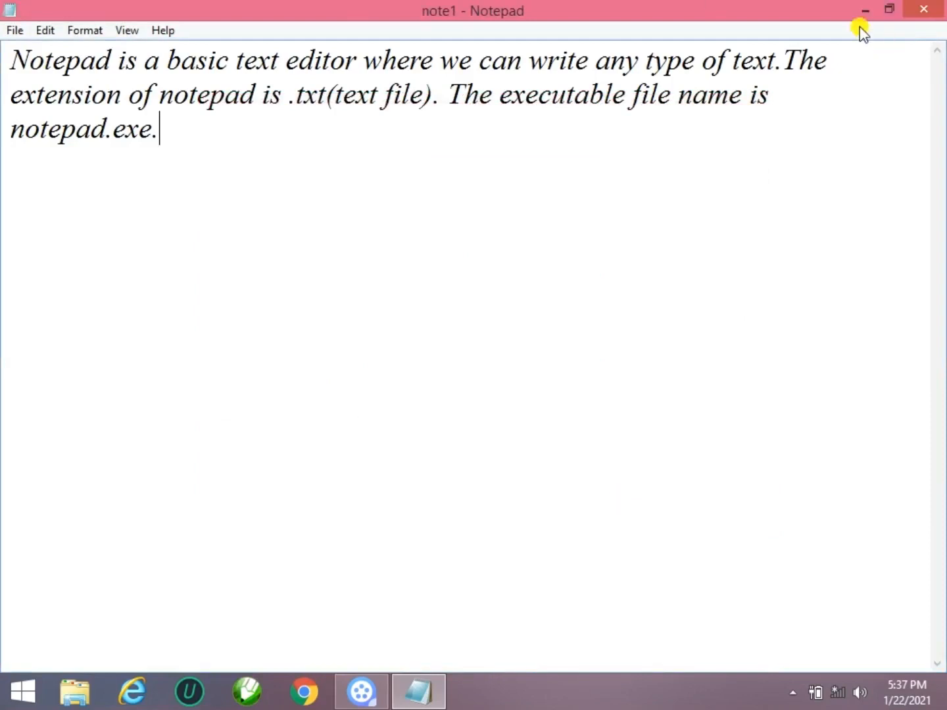
- Open the note and note1 files from the desktop and arrange their windows one above the other for comparison
{"action": "left_click", "coordinate": [865, 9]}
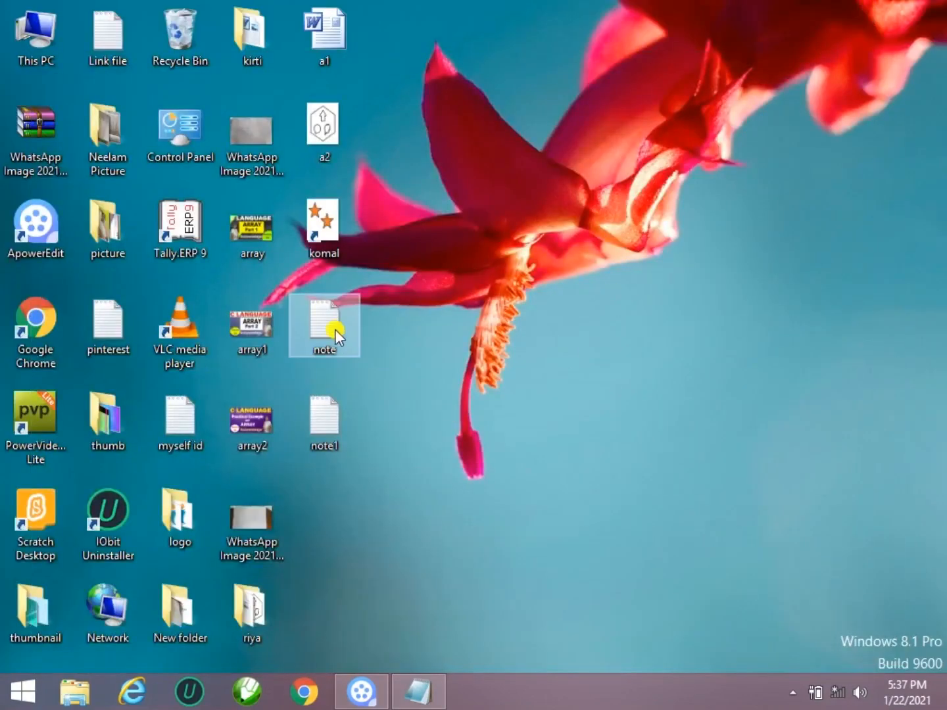
{"action": "left_click", "coordinate": [332, 434]}
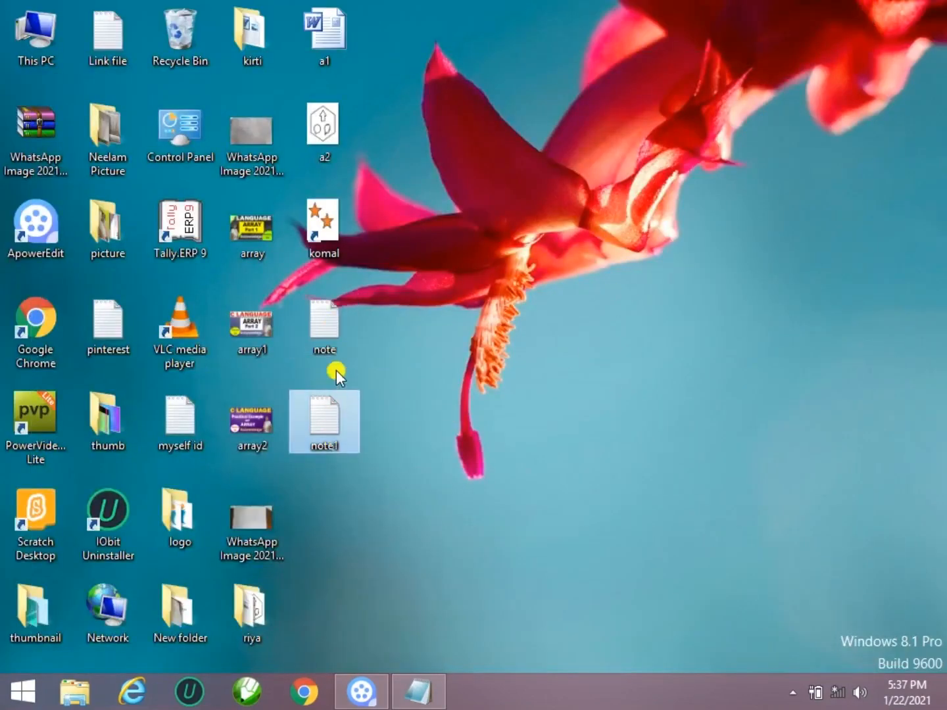
{"action": "double_click", "coordinate": [330, 323]}
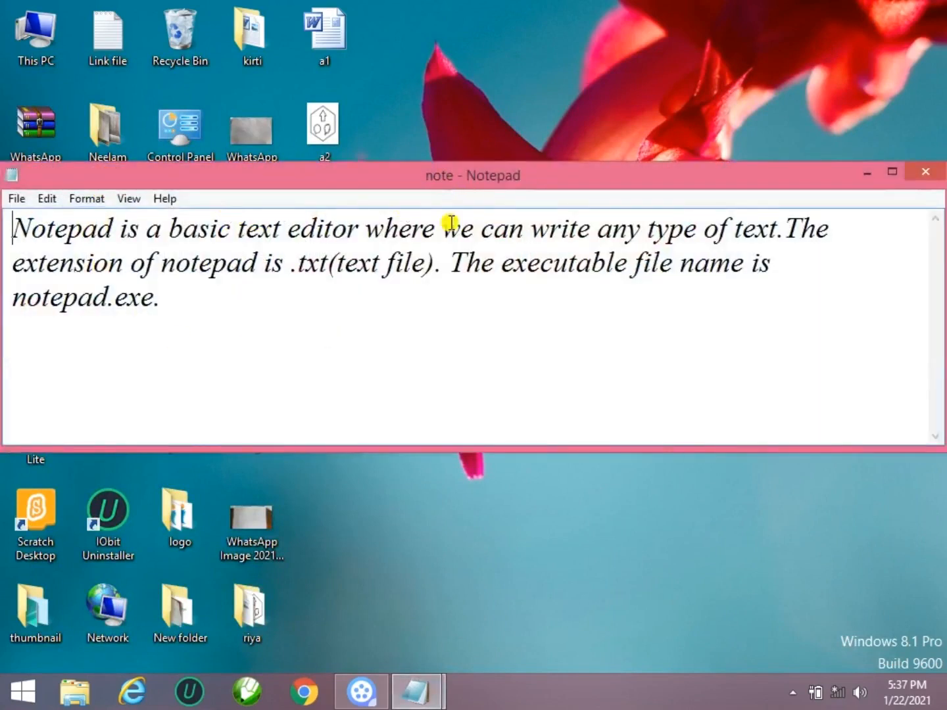
{"action": "left_click_drag", "start_coordinate": [529, 176], "coordinate": [513, 27]}
{"action": "double_click", "coordinate": [325, 423]}
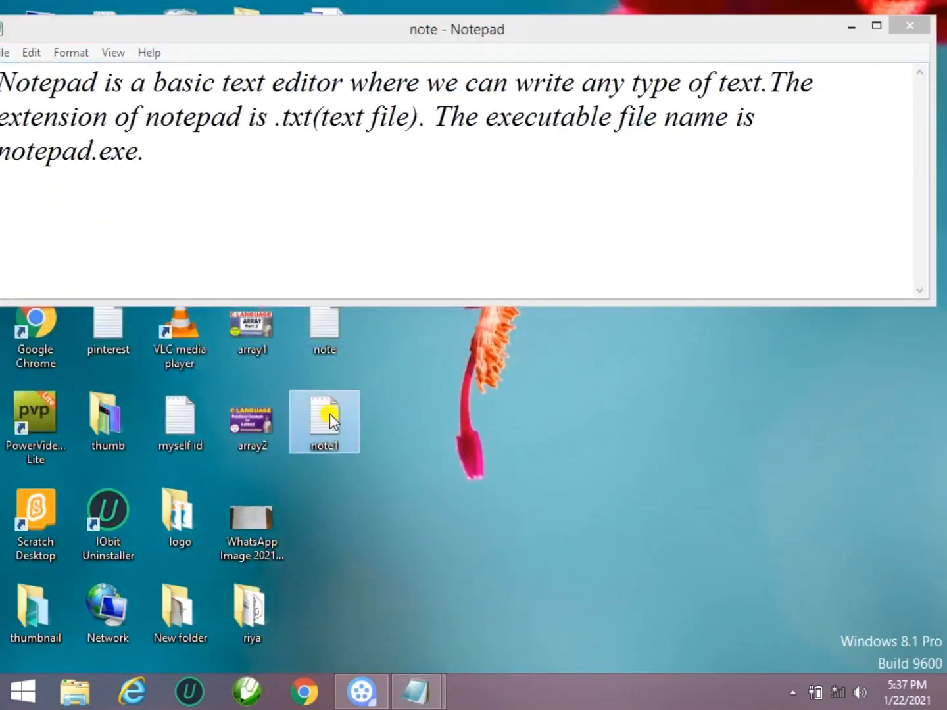
{"action": "left_click_drag", "start_coordinate": [454, 187], "coordinate": [473, 344]}
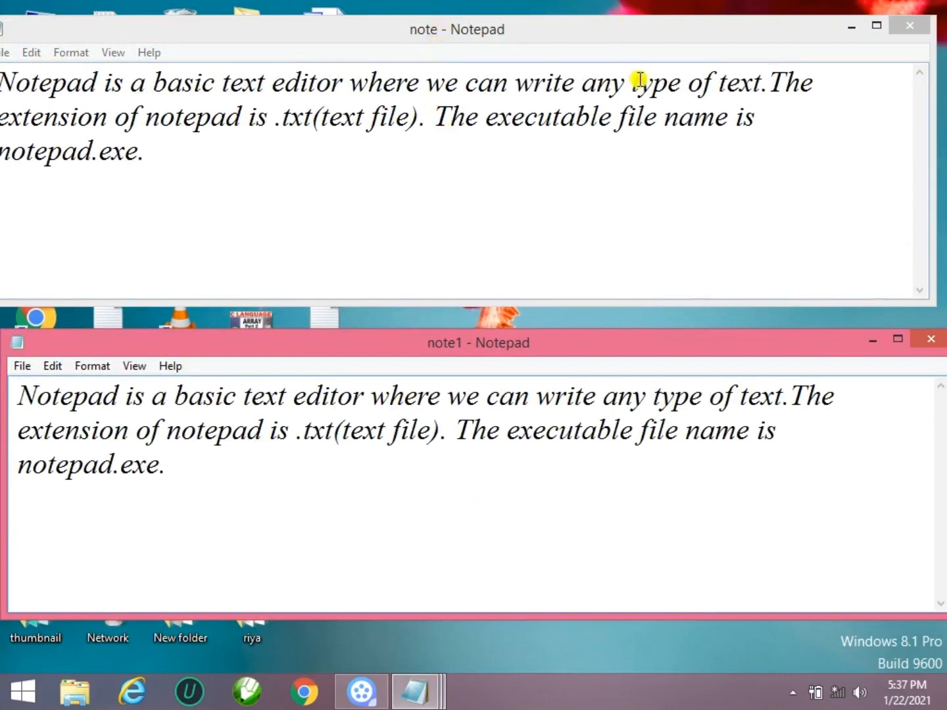
- Close the note1 window and maximize the note window
{"action": "left_click", "coordinate": [933, 340]}
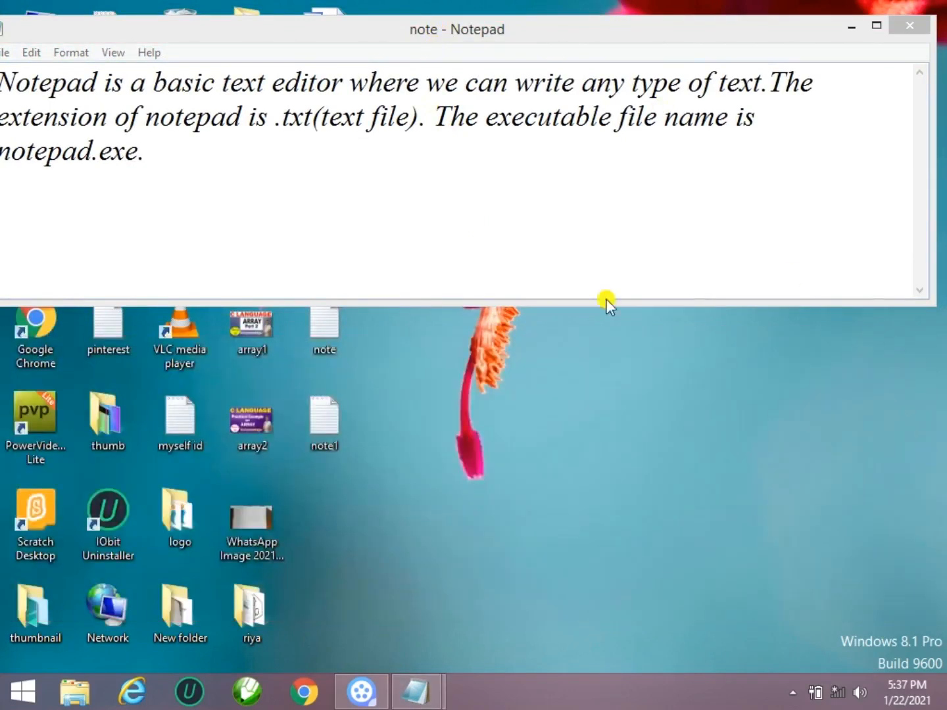
{"action": "double_click", "coordinate": [600, 38]}
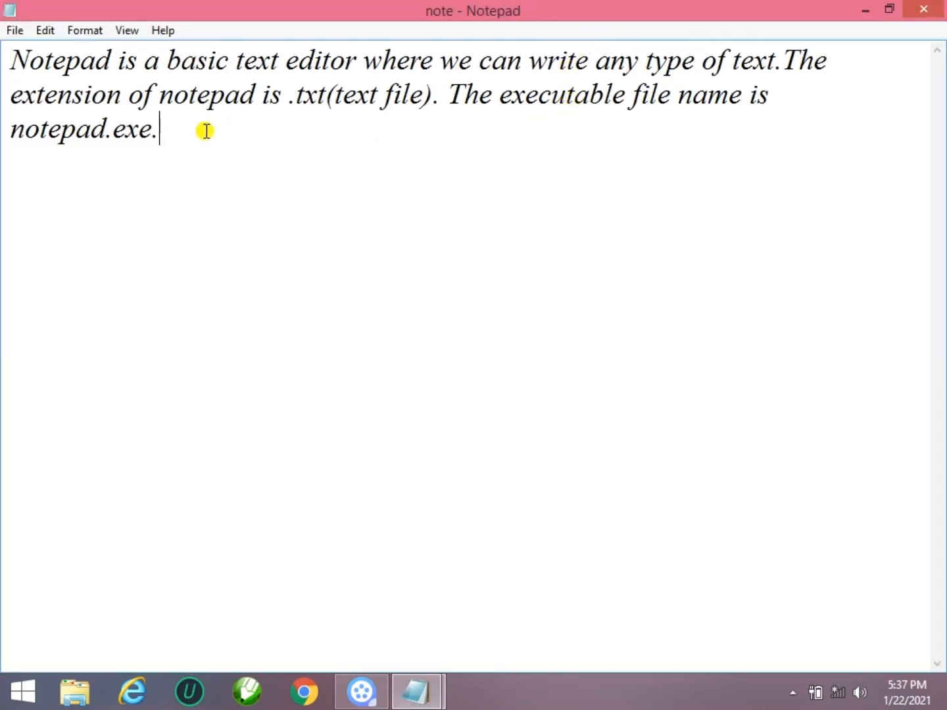
- Start a new blank document, and open the existing note file from the Desktop in its place
{"action": "left_click", "coordinate": [13, 30]}
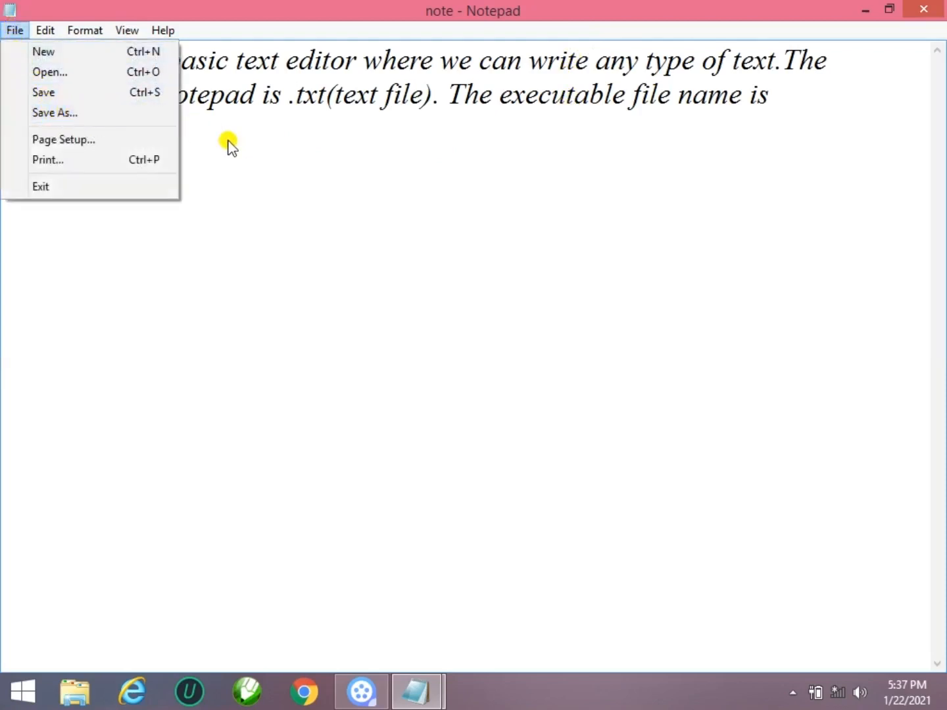
{"action": "left_click", "coordinate": [74, 54]}
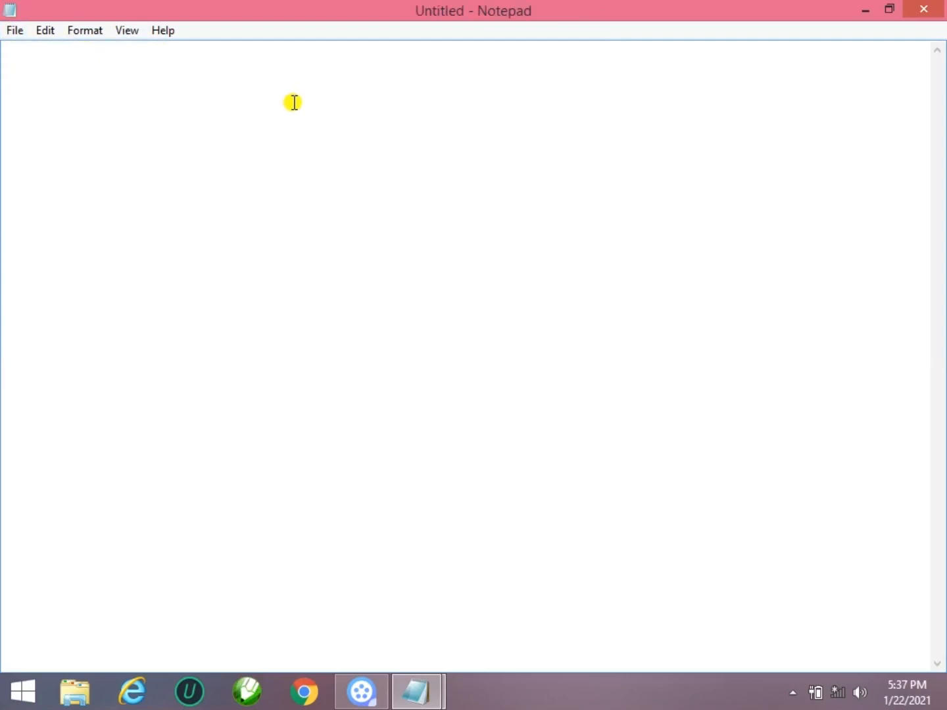
{"action": "left_click", "coordinate": [16, 31]}
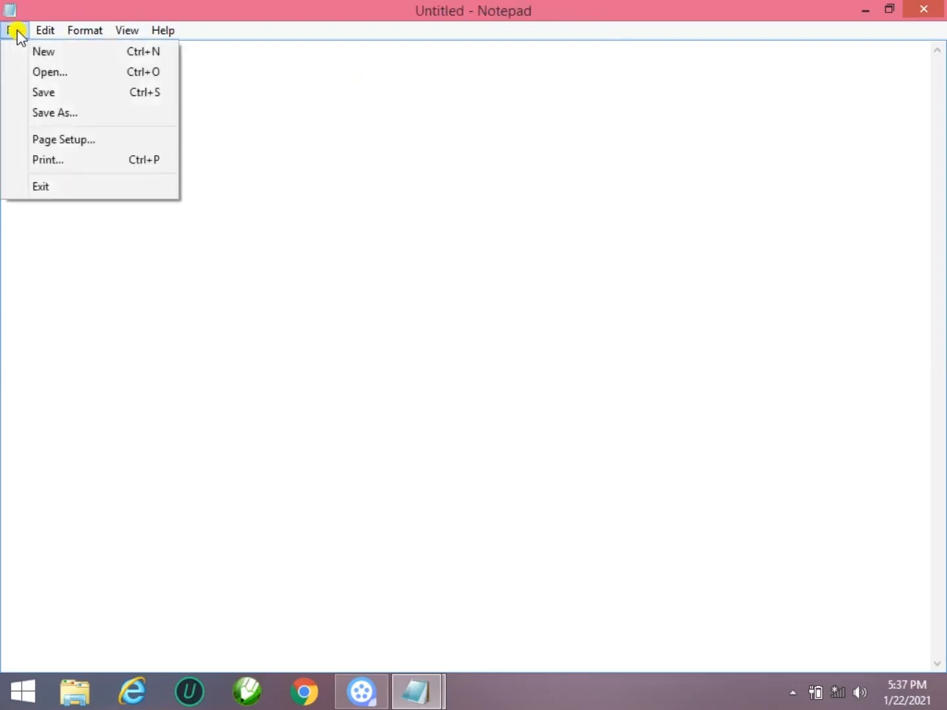
{"action": "left_click", "coordinate": [32, 73]}
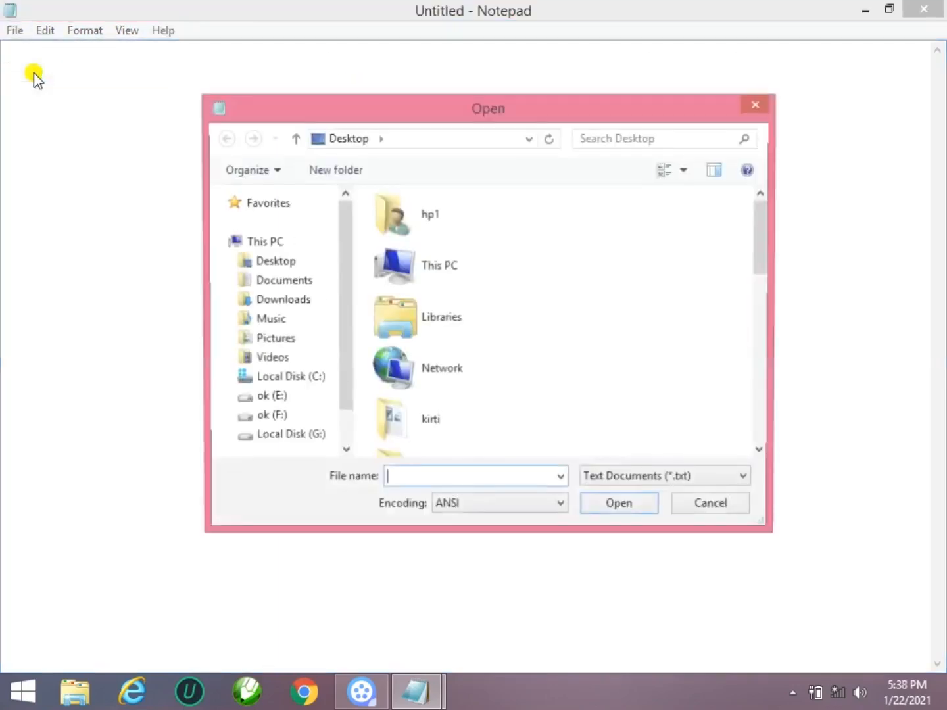
{"action": "left_click_drag", "start_coordinate": [764, 247], "coordinate": [760, 440]}
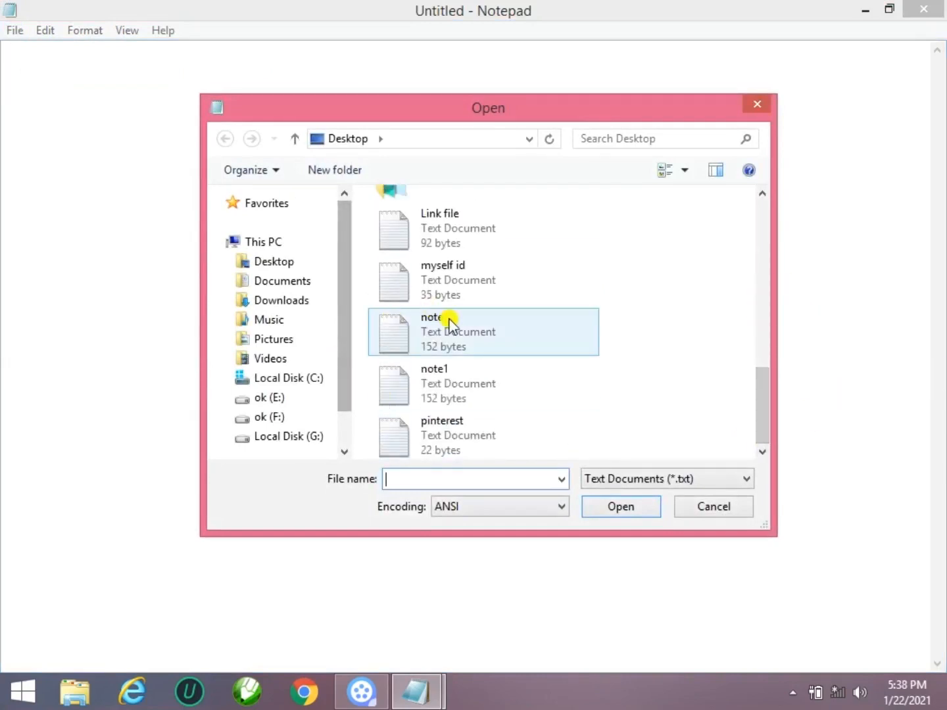
{"action": "left_click", "coordinate": [429, 328]}
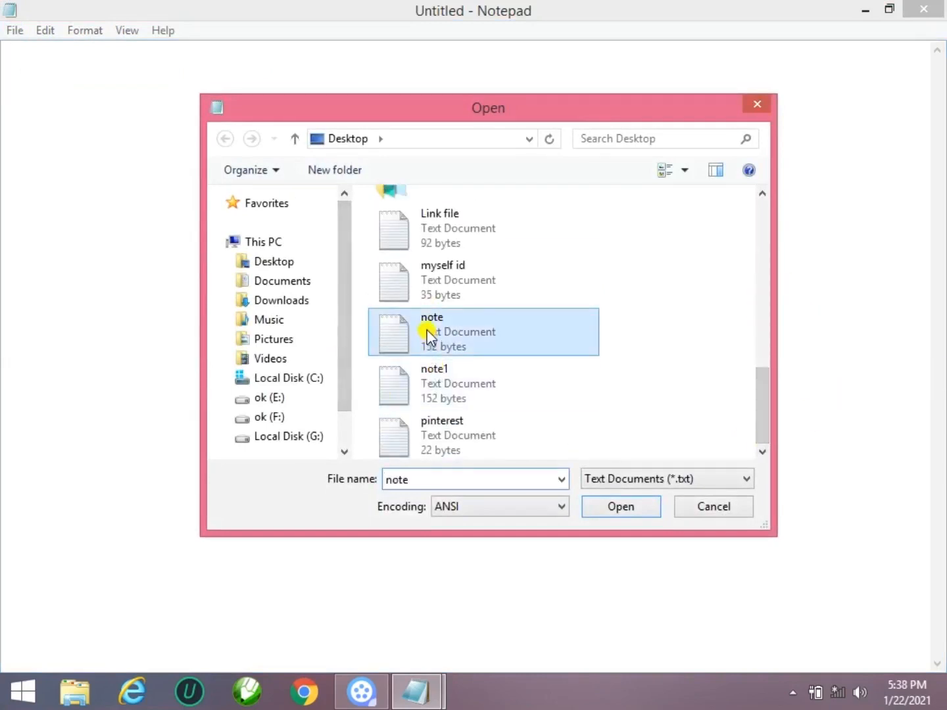
{"action": "left_click", "coordinate": [629, 503]}
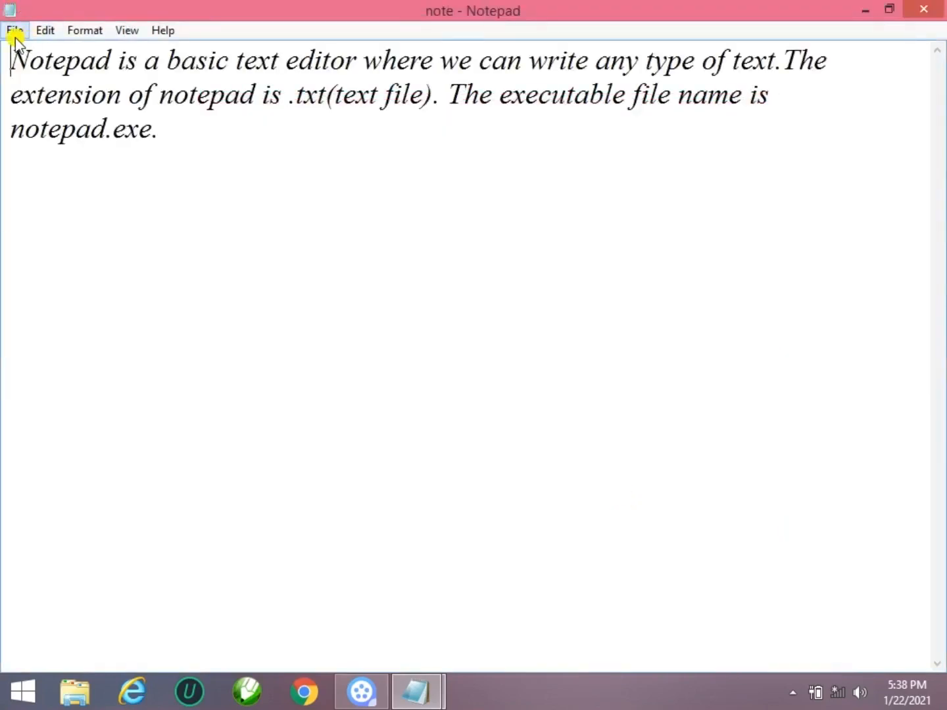
- Open the page setup for the note document, centre its dialog over the document, and choose Letter as the paper size
{"action": "left_click", "coordinate": [14, 31]}
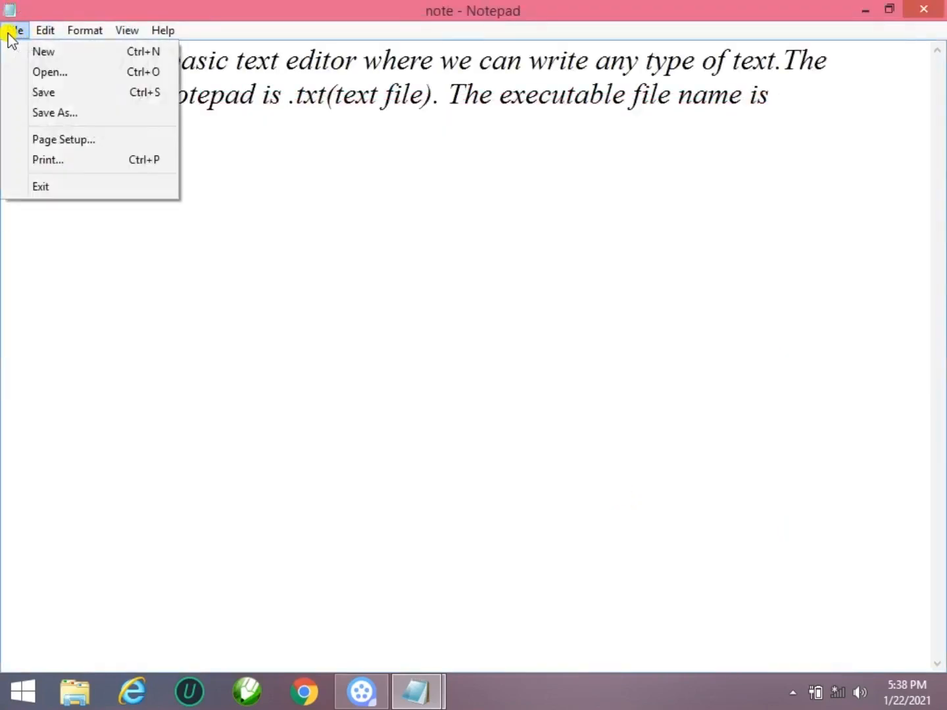
{"action": "left_click", "coordinate": [63, 139]}
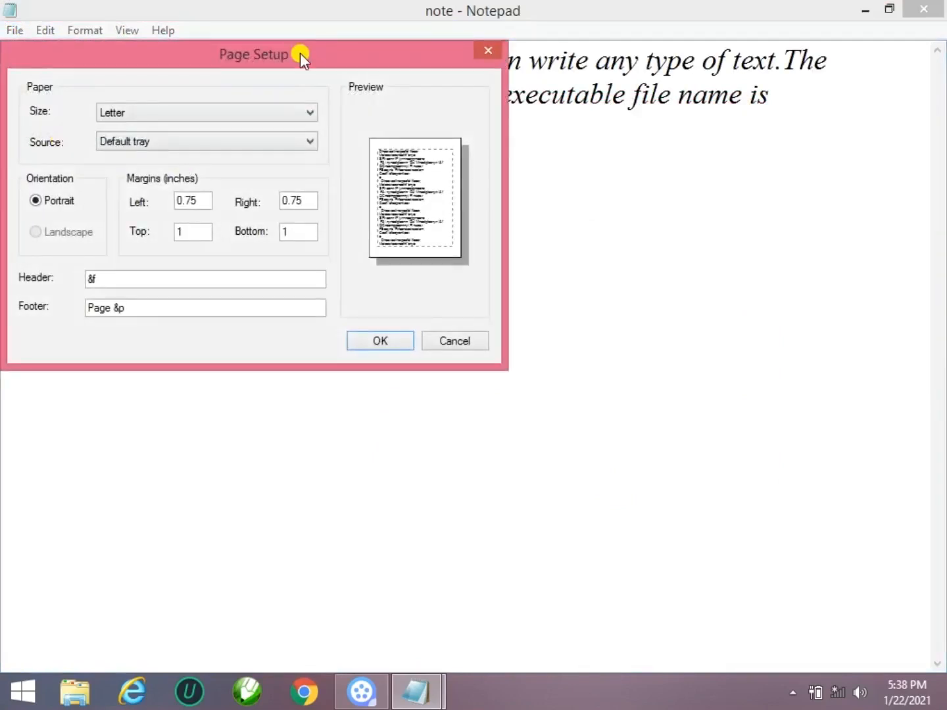
{"action": "left_click_drag", "start_coordinate": [300, 52], "coordinate": [521, 169]}
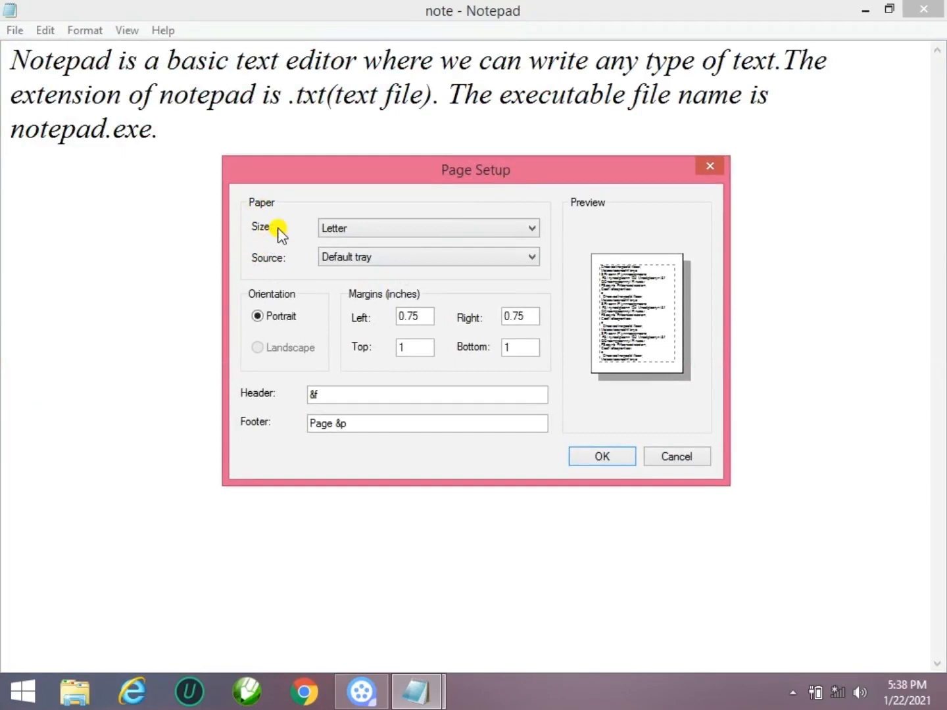
{"action": "left_click", "coordinate": [420, 230]}
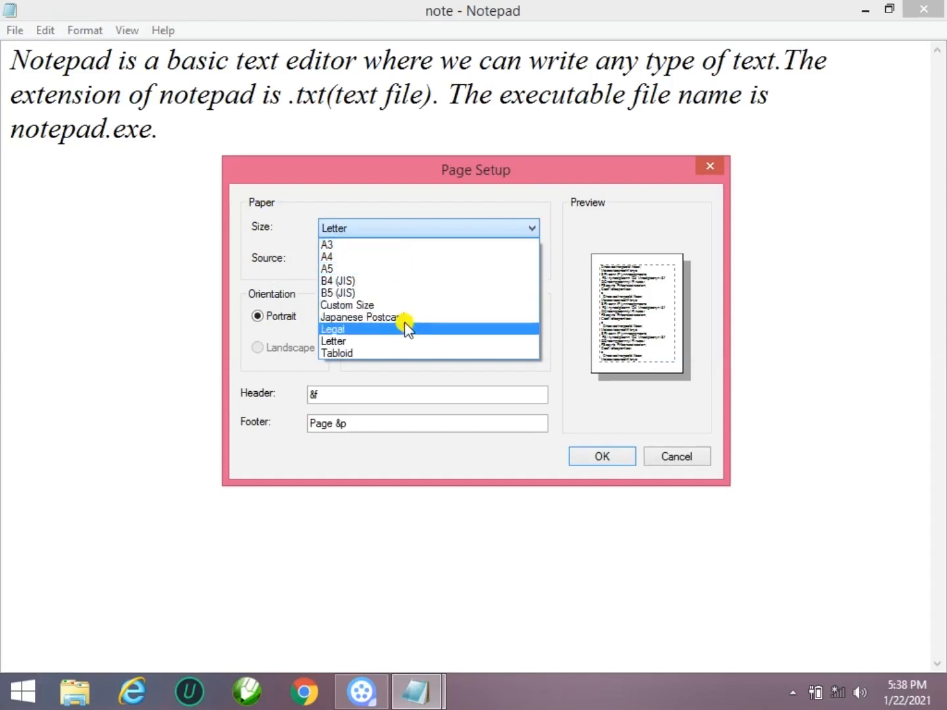
{"action": "left_click", "coordinate": [393, 341]}
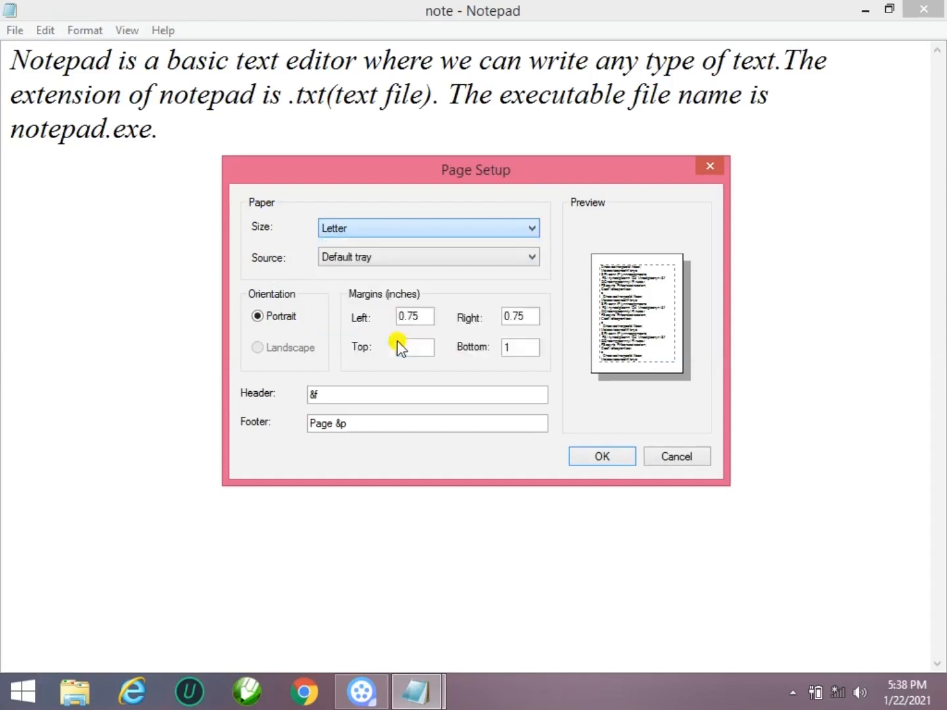
- Choose Default tray as the paper source, try a left margin of 2 inches, and return it to 0.75
{"action": "left_click", "coordinate": [433, 264]}
{"action": "left_click", "coordinate": [434, 275]}
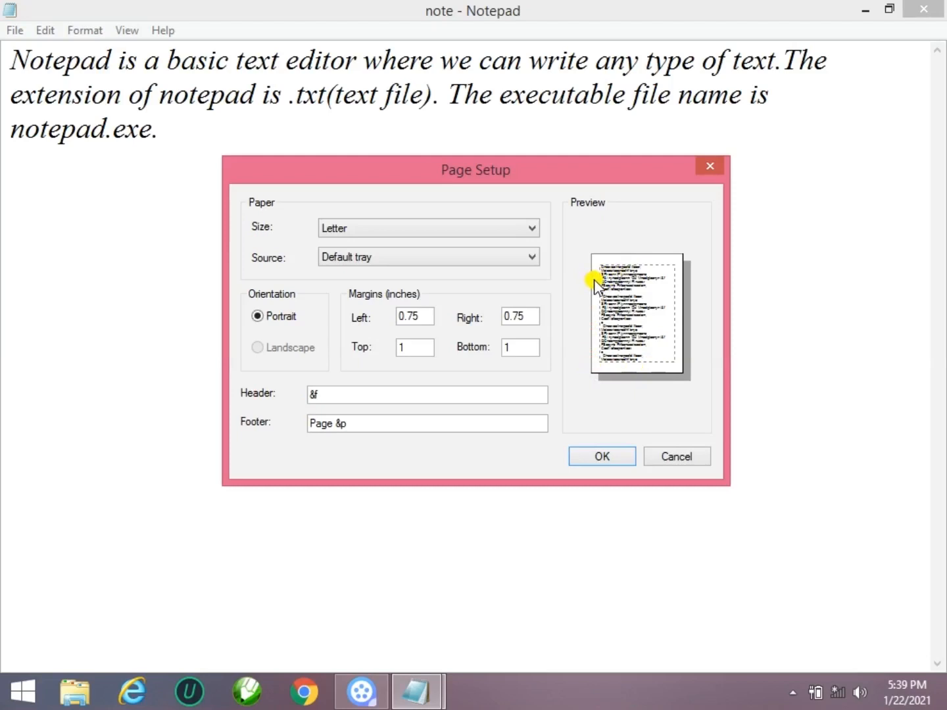
{"action": "left_click_drag", "start_coordinate": [423, 320], "coordinate": [394, 323]}
{"action": "type", "text": "2"}
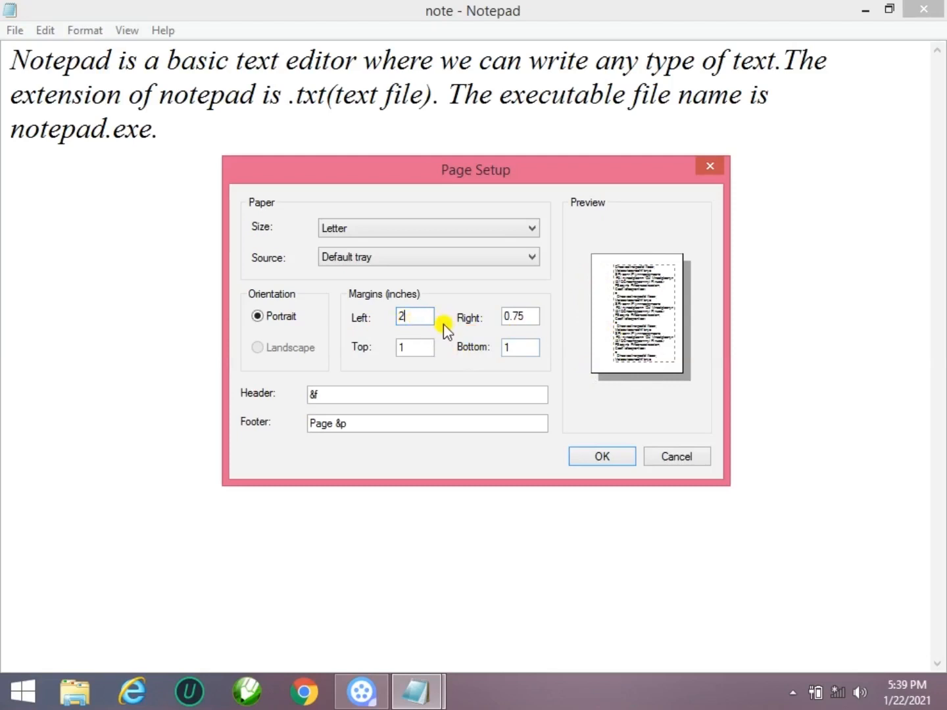
{"action": "key", "text": "BackSpace"}
{"action": "type", "text": "0."}
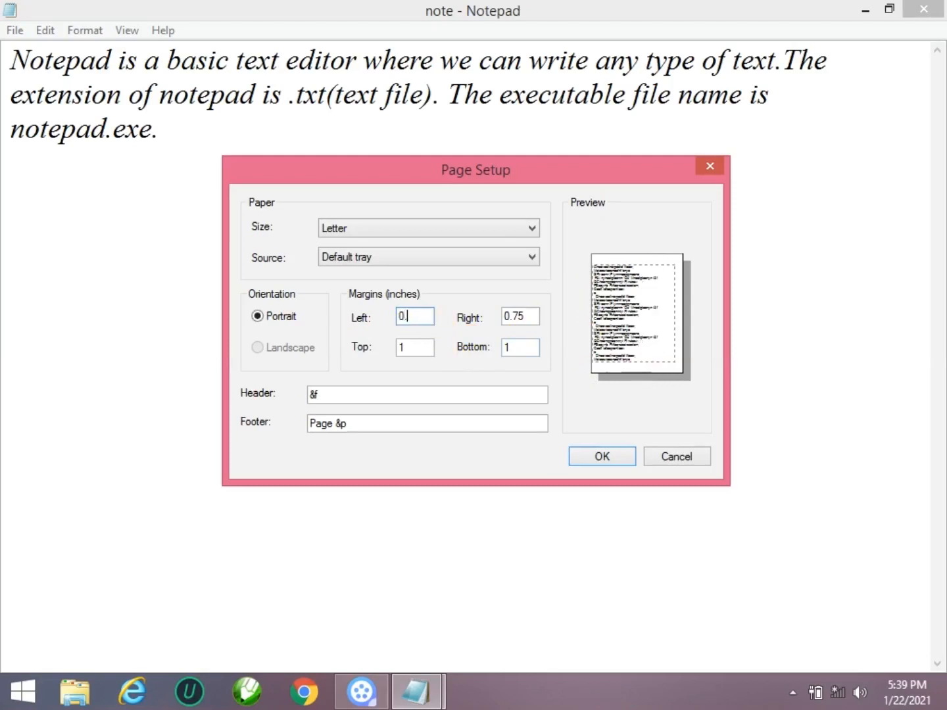
{"action": "type", "text": "75"}
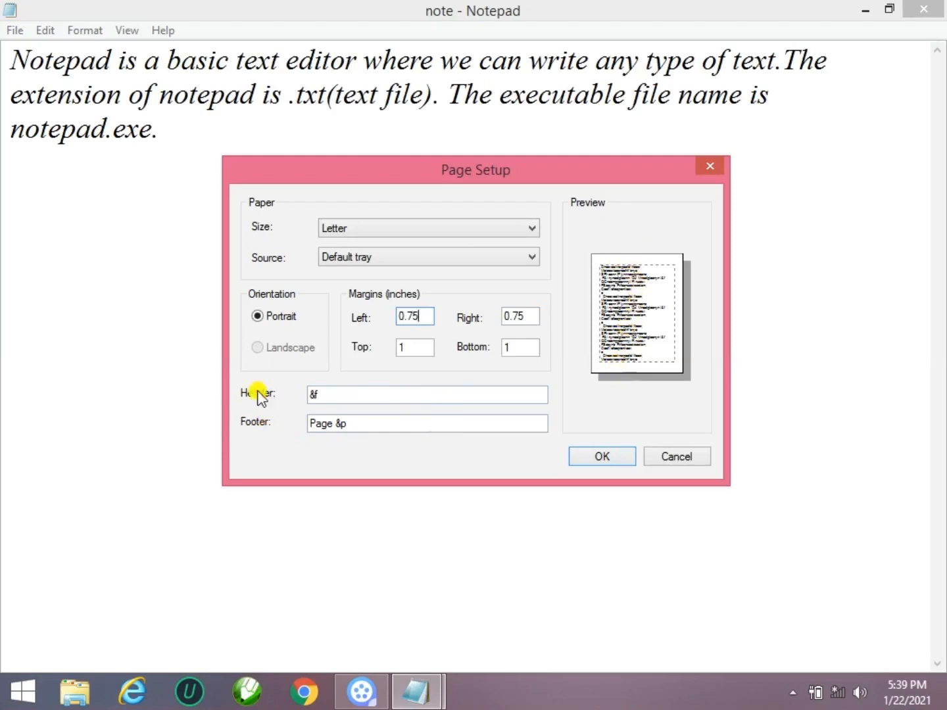
- Try Time &d as the page header, restore the header to &f, and accept the page setup
{"action": "left_click", "coordinate": [334, 393]}
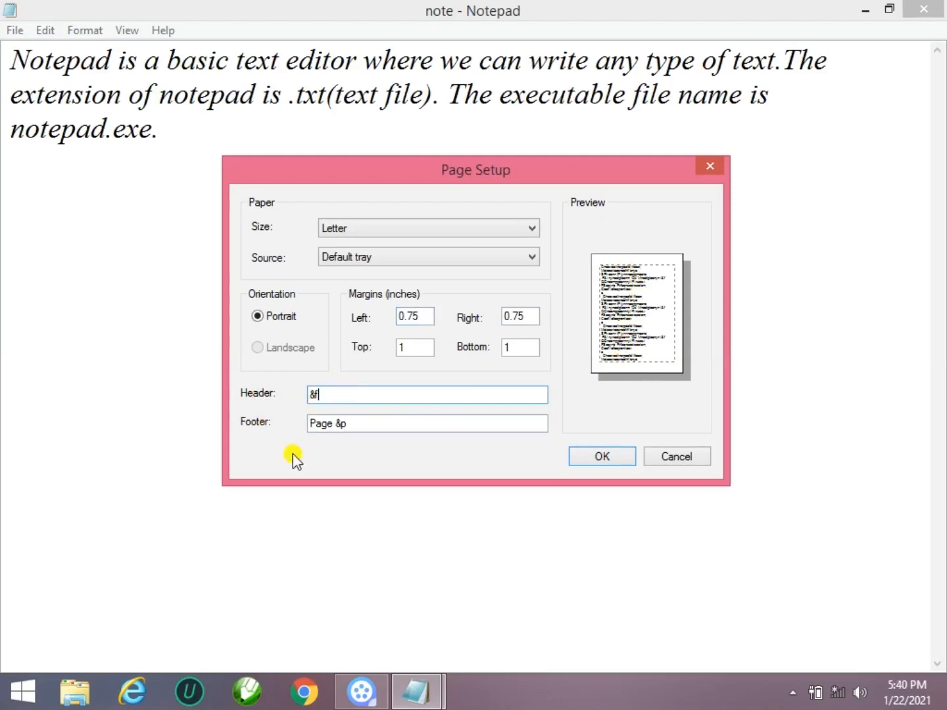
{"action": "left_click", "coordinate": [358, 426]}
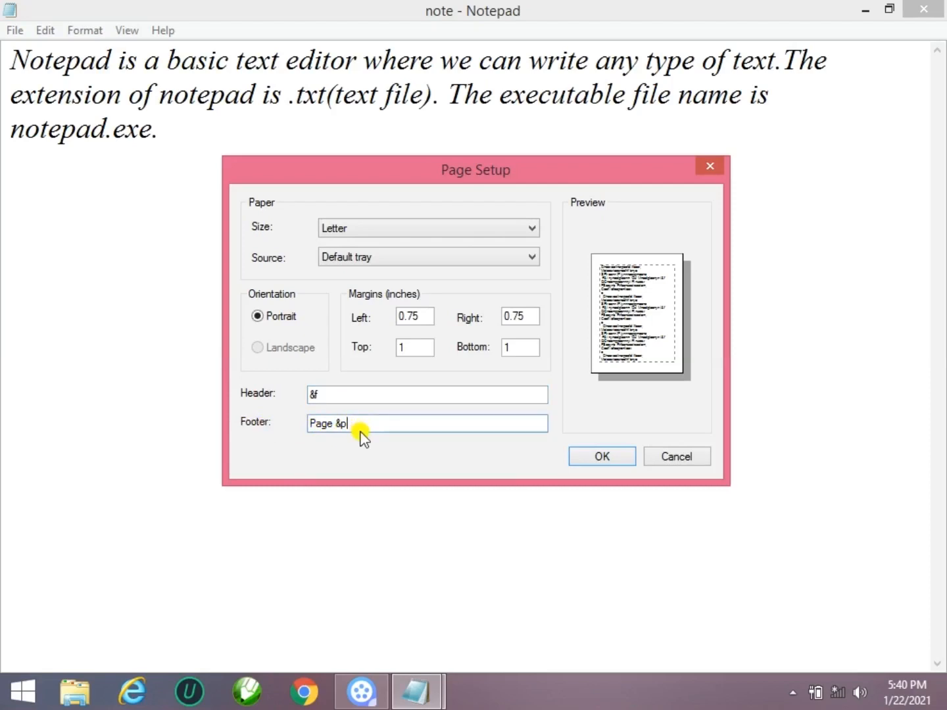
{"action": "left_click", "coordinate": [334, 393]}
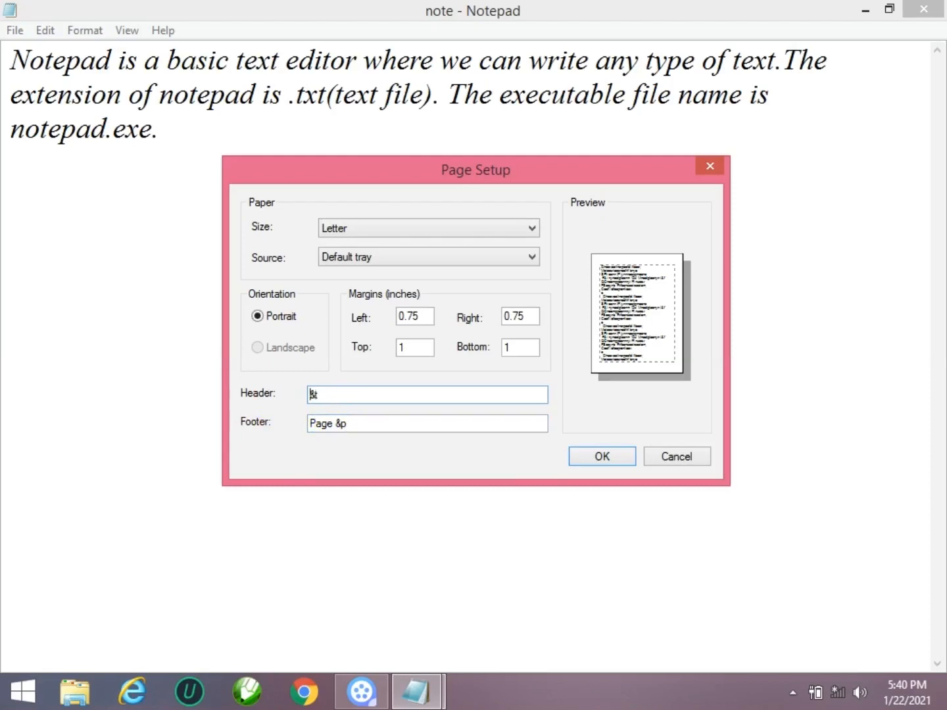
{"action": "type", "text": "Time &d"}
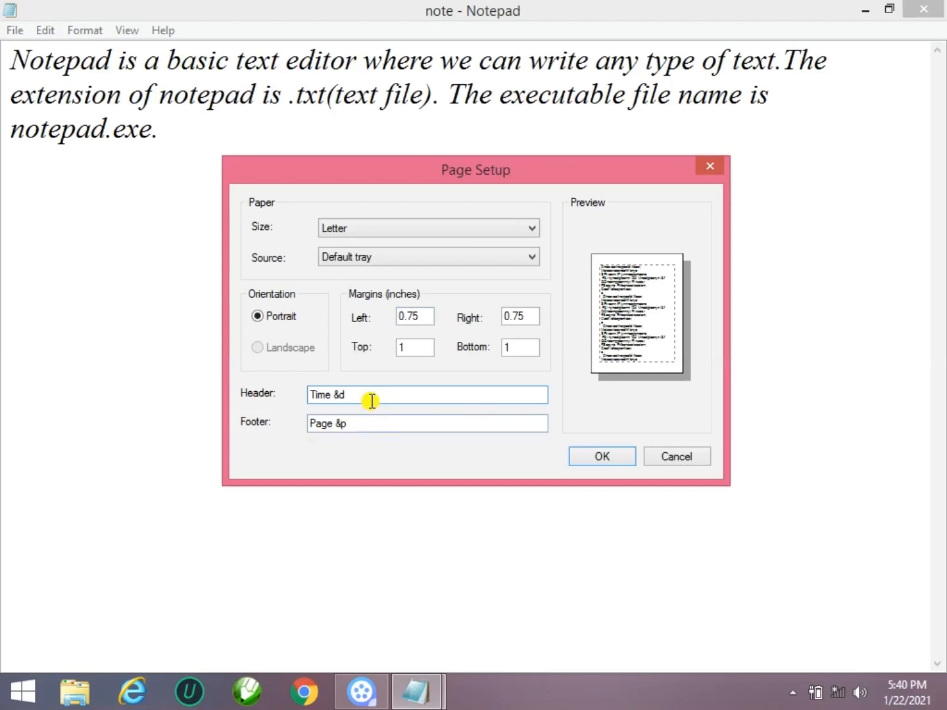
{"action": "type", "text": "f"}
{"action": "key", "text": "BackSpace"}
{"action": "key", "text": "BackSpace"}
{"action": "key", "text": "BackSpace"}
{"action": "key", "text": "BackSpace"}
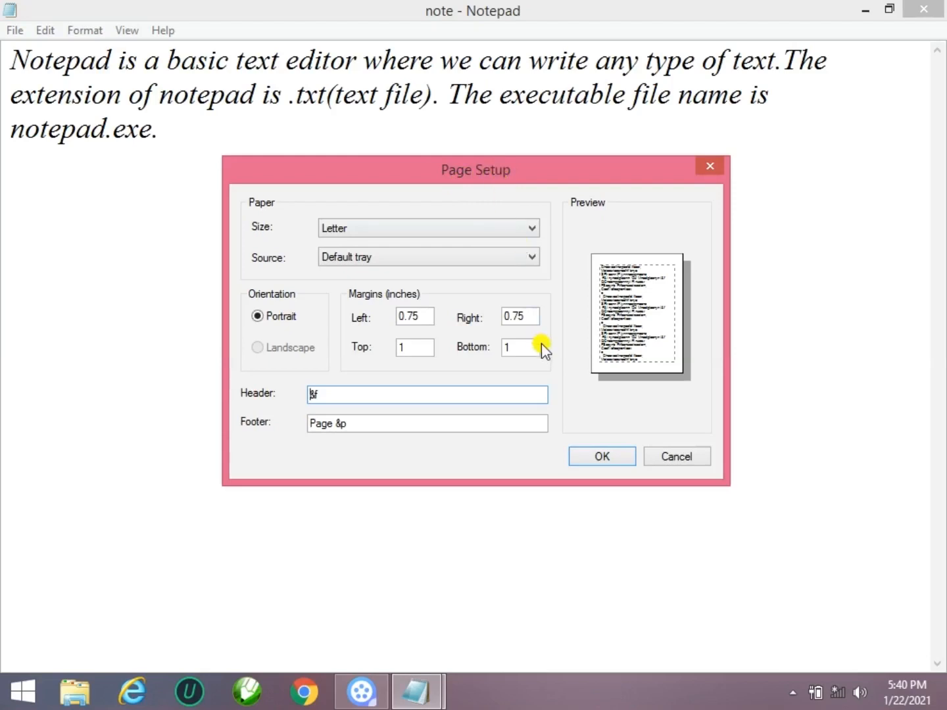
{"action": "left_click", "coordinate": [608, 456]}
- Print the note document to Send To OneNote 2007, centring the print dialog over the document first
{"action": "left_click", "coordinate": [15, 30]}
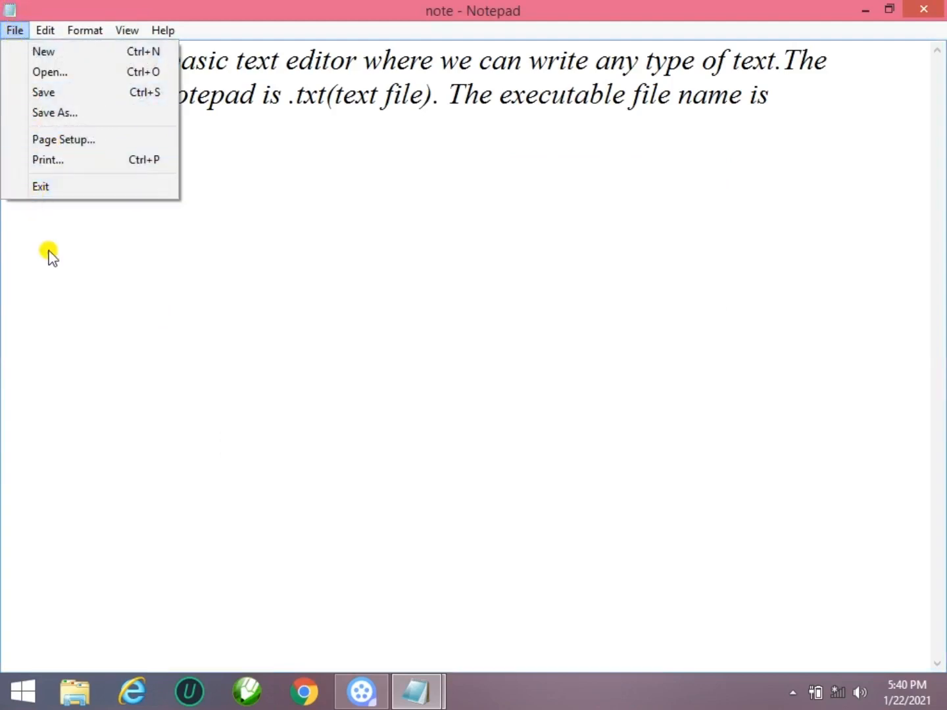
{"action": "left_click", "coordinate": [57, 161]}
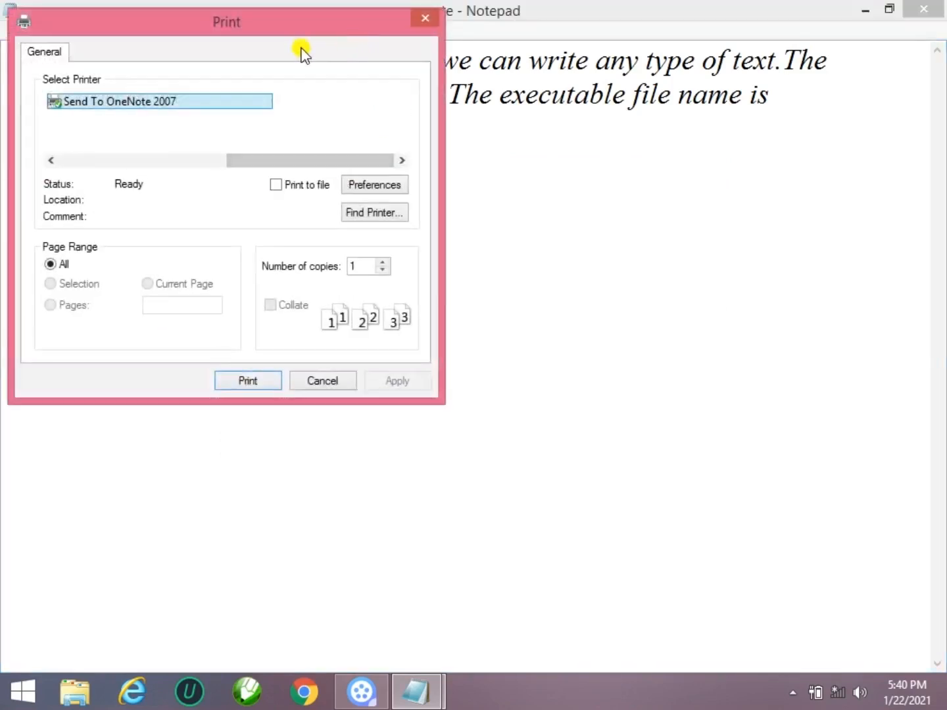
{"action": "left_click_drag", "start_coordinate": [310, 26], "coordinate": [563, 132]}
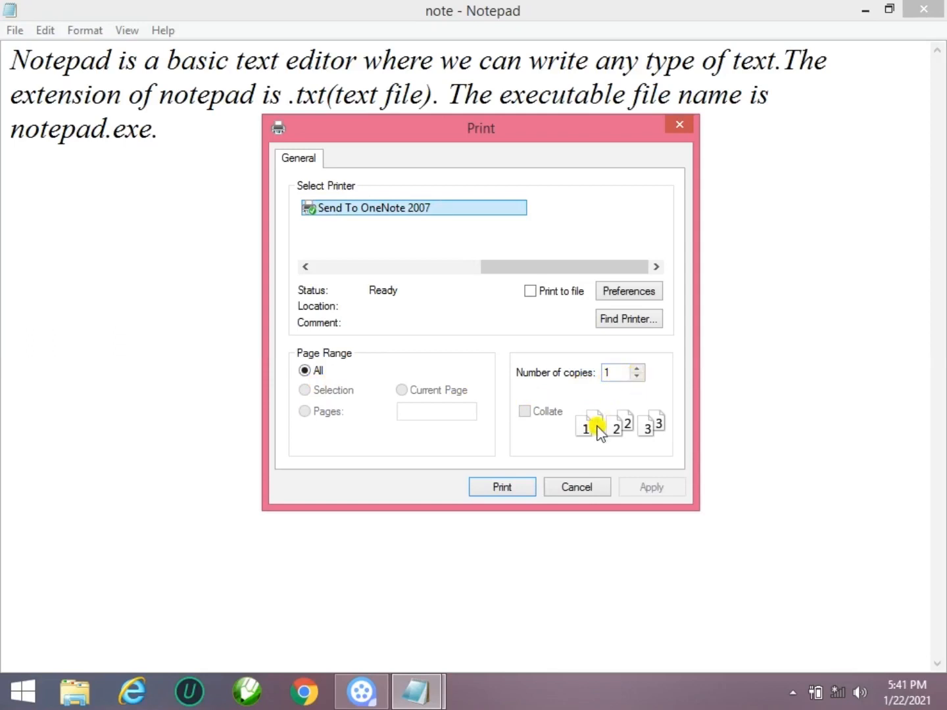
{"action": "left_click", "coordinate": [500, 489]}
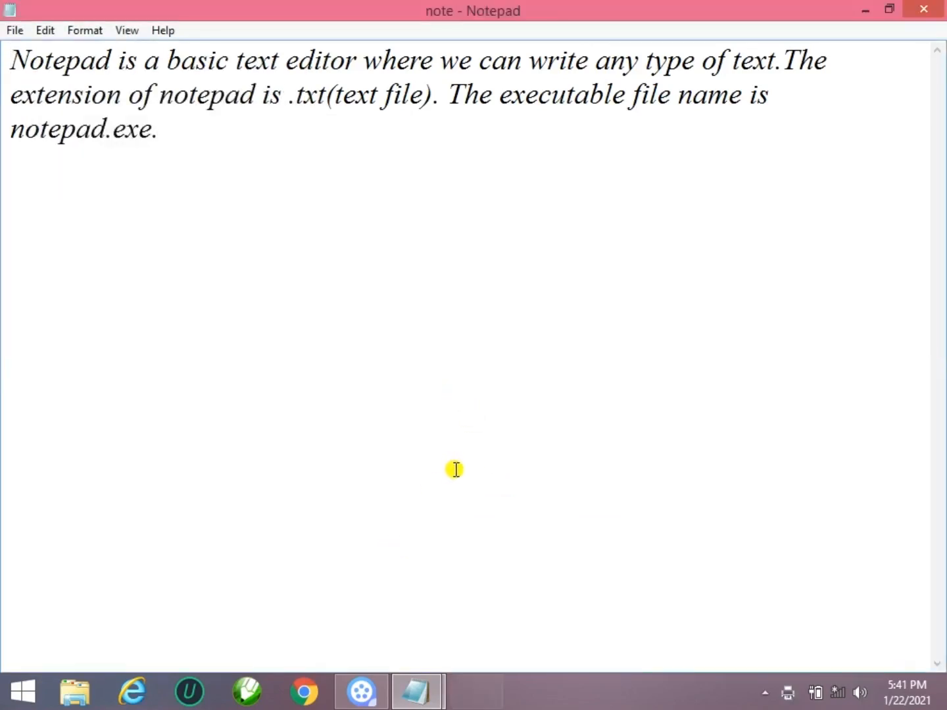
- Switch to OneNote to examine the printed page, and return to the note window in Notepad
{"action": "left_click", "coordinate": [485, 700]}
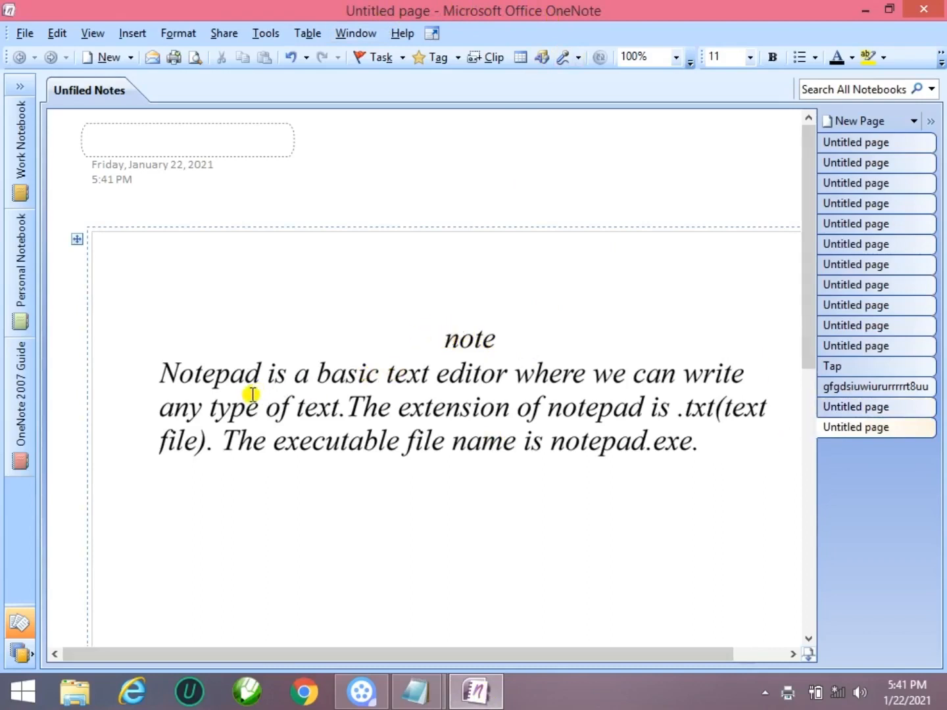
{"action": "left_click", "coordinate": [703, 447]}
{"action": "mouse_move", "coordinate": [419, 700]}
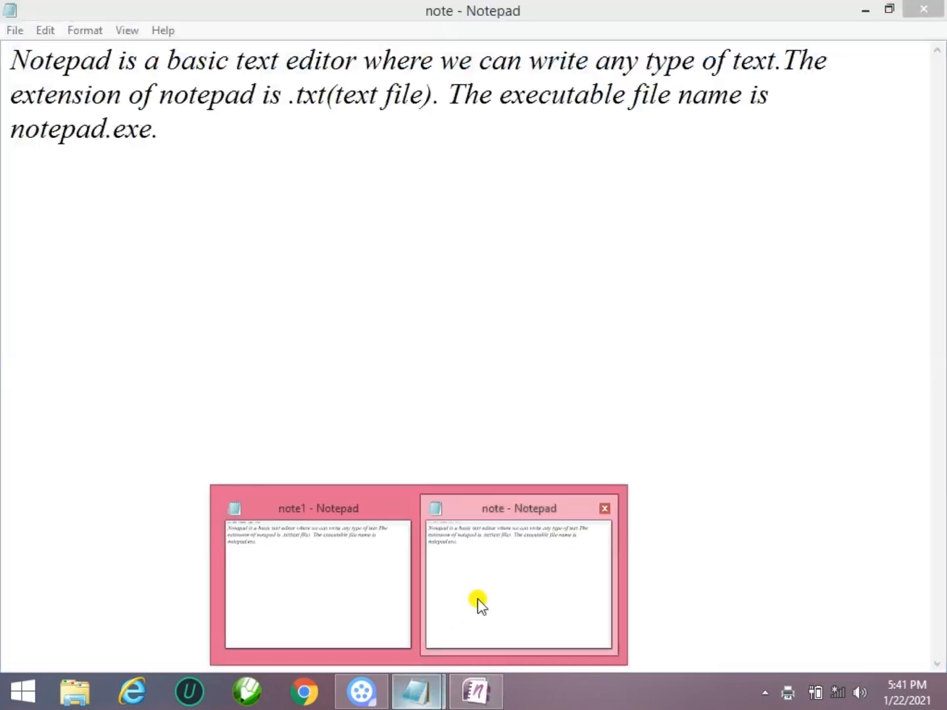
{"action": "left_click", "coordinate": [476, 603]}
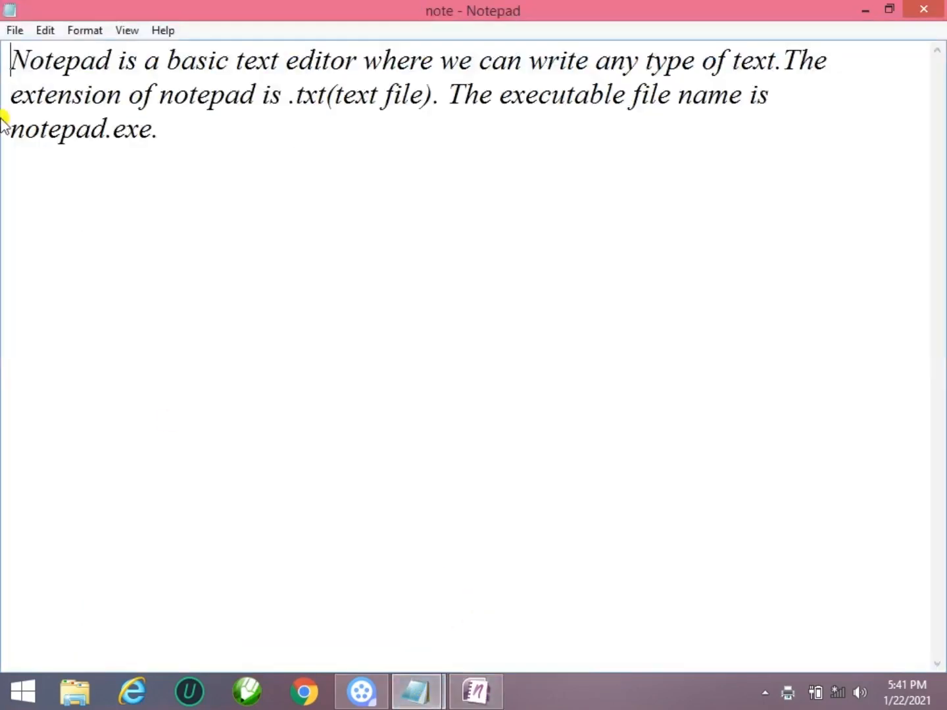
{"action": "left_click", "coordinate": [15, 30]}
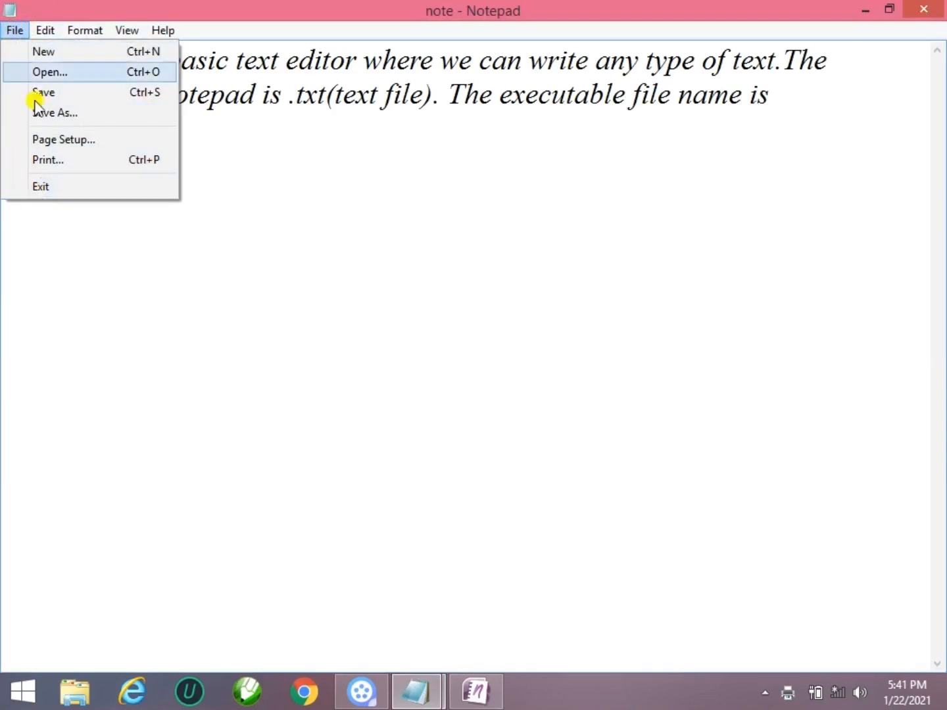
{"action": "mouse_move", "coordinate": [39, 31]}
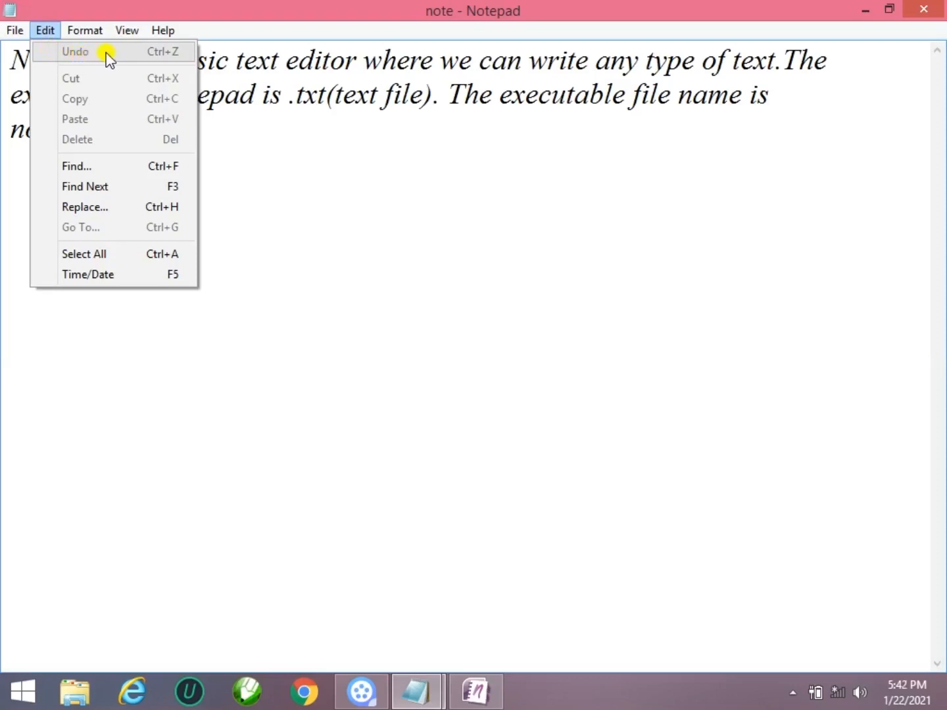
- Add the word hello on a new line below the last sentence, followed by a line break
{"action": "left_click", "coordinate": [286, 227]}
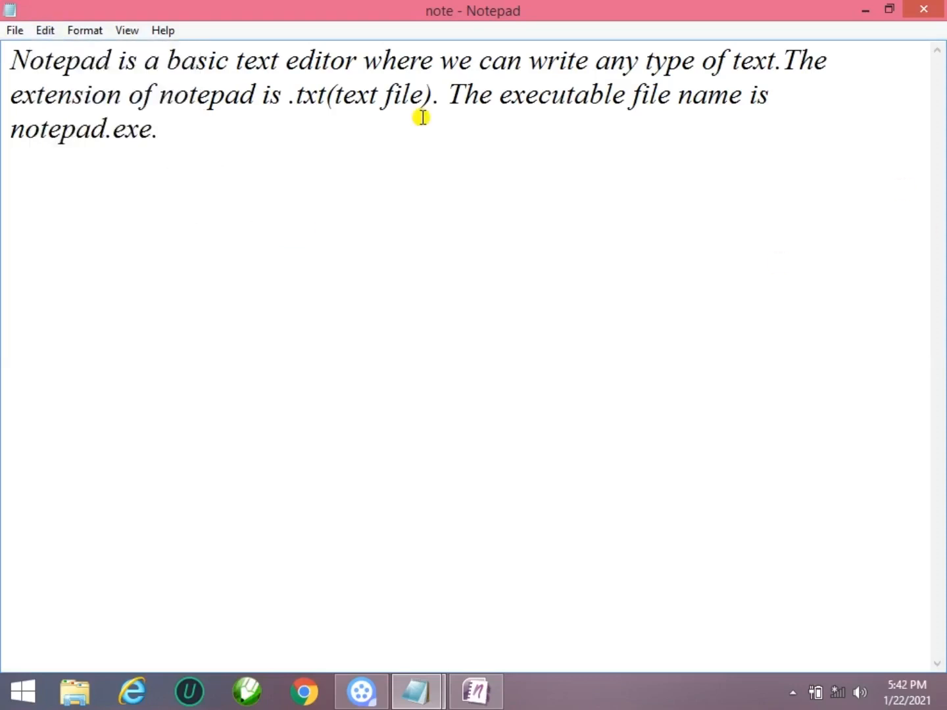
{"action": "key", "text": "Return"}
{"action": "type", "text": "hello"}
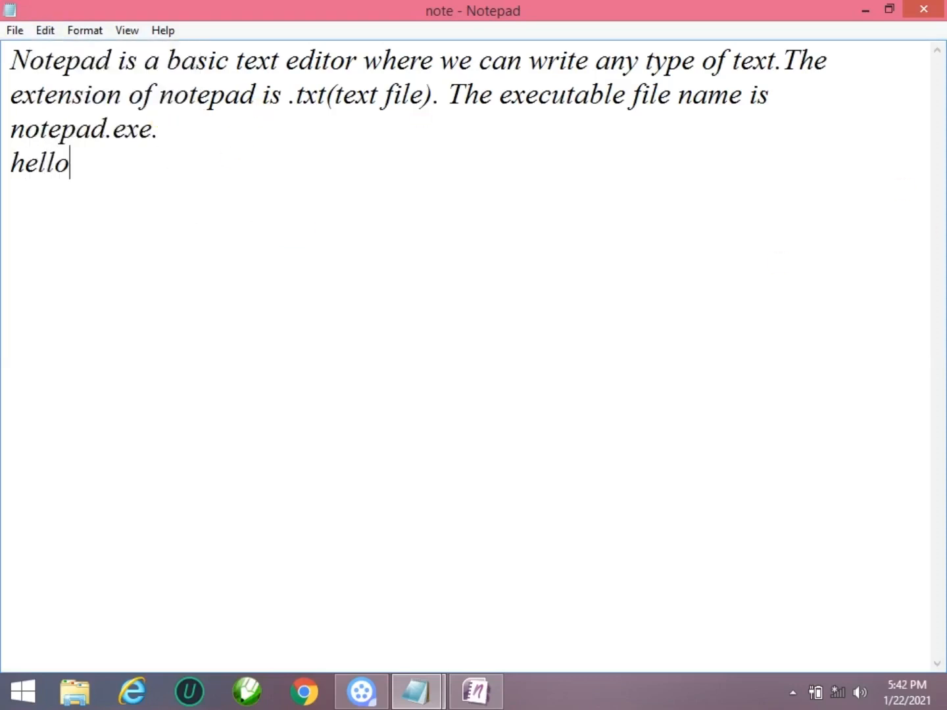
{"action": "key", "text": "Return"}
- Use Undo repeatedly to remove and bring back the hello line, ending with the line restored and deselected
{"action": "left_click", "coordinate": [43, 30]}
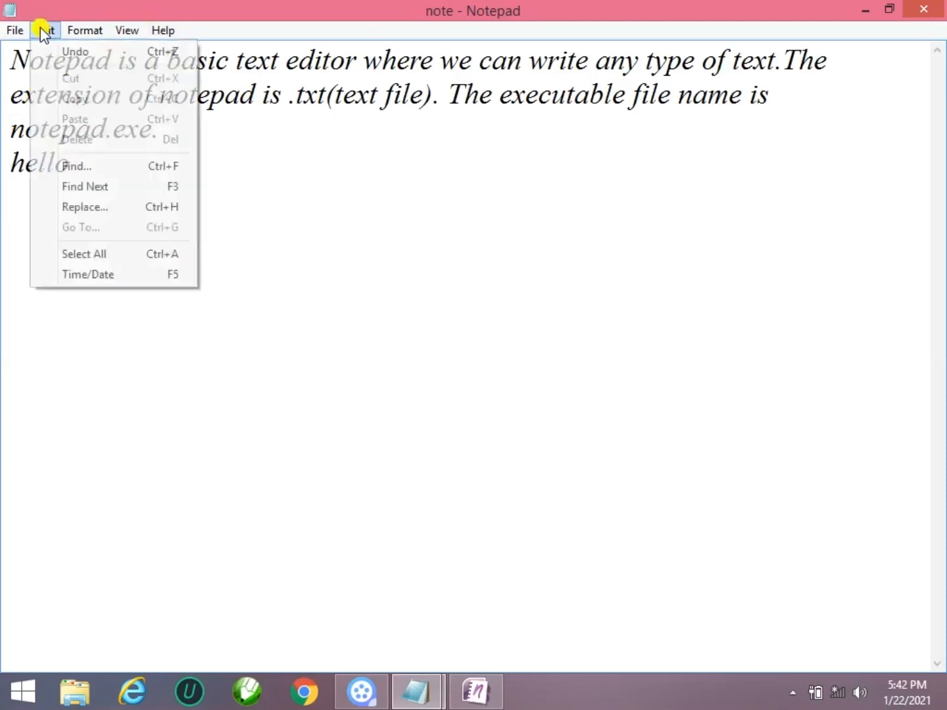
{"action": "left_click", "coordinate": [103, 53]}
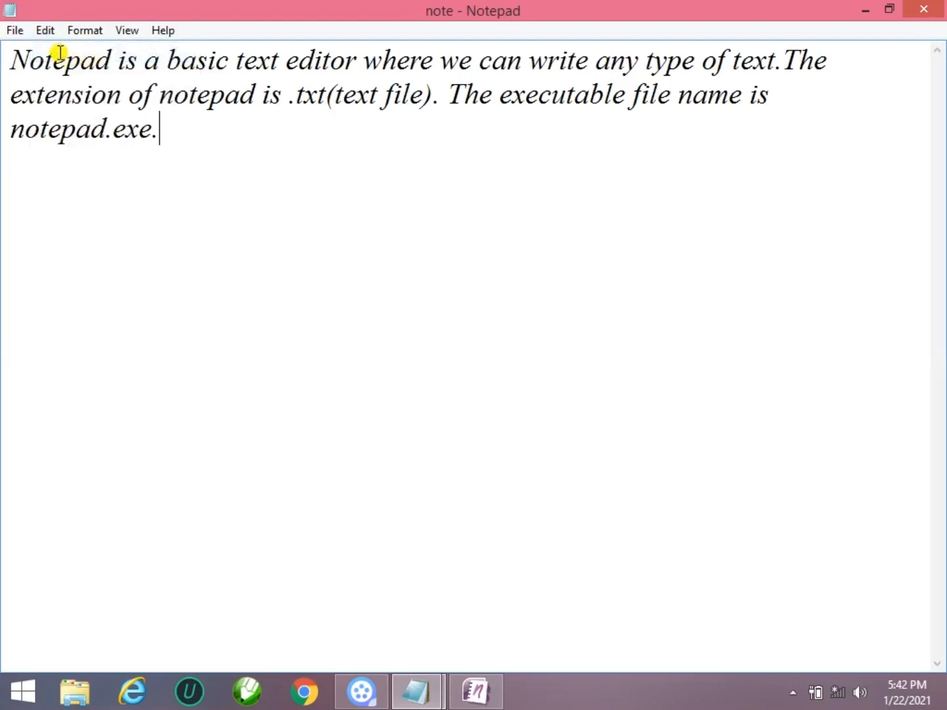
{"action": "left_click", "coordinate": [43, 30]}
{"action": "left_click", "coordinate": [57, 51]}
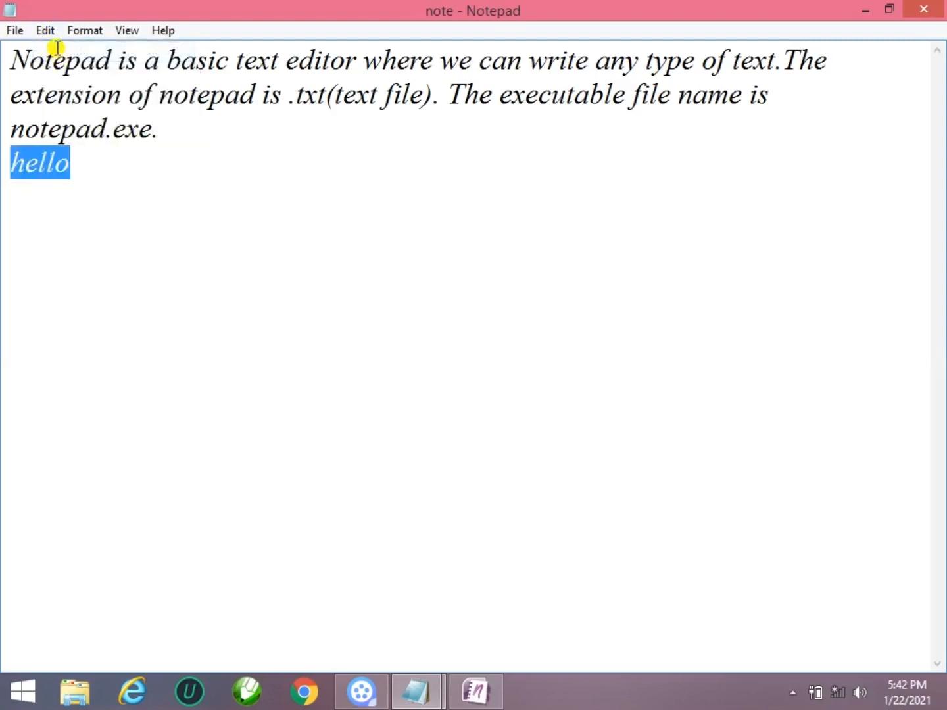
{"action": "left_click", "coordinate": [45, 31]}
{"action": "left_click", "coordinate": [60, 50]}
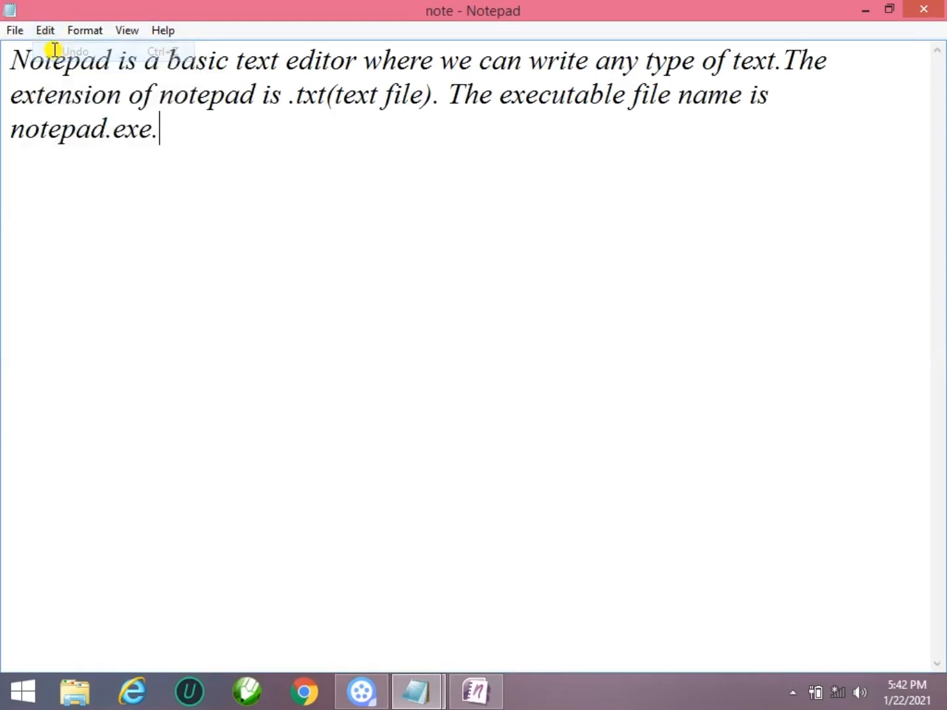
{"action": "left_click", "coordinate": [46, 32]}
{"action": "left_click", "coordinate": [53, 50]}
{"action": "left_click", "coordinate": [51, 32]}
{"action": "left_click", "coordinate": [50, 50]}
{"action": "left_click", "coordinate": [45, 31]}
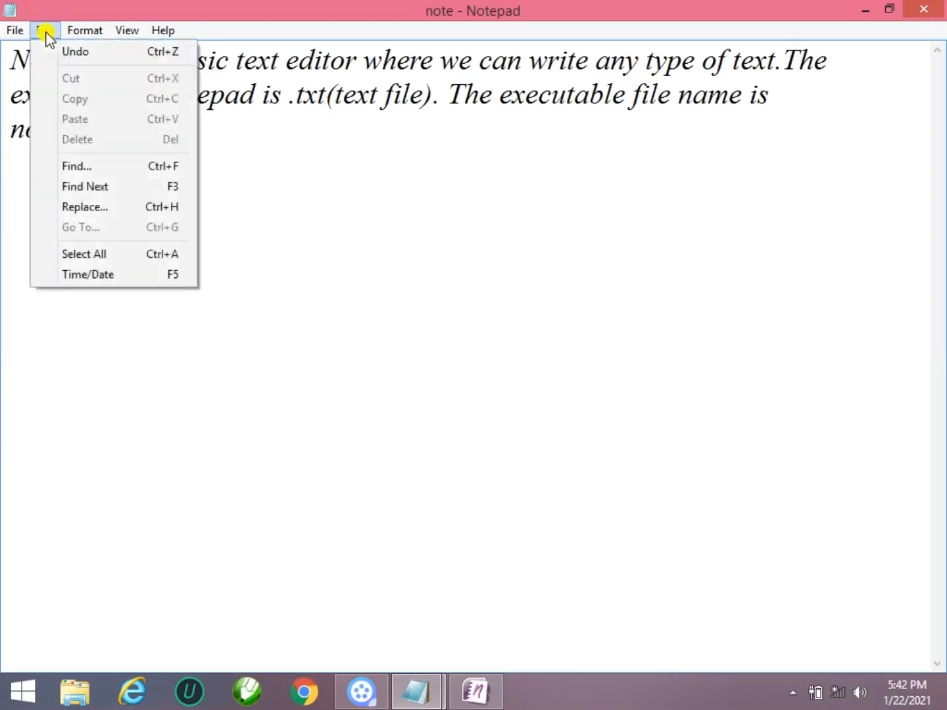
{"action": "left_click", "coordinate": [47, 52]}
{"action": "left_click", "coordinate": [103, 169]}
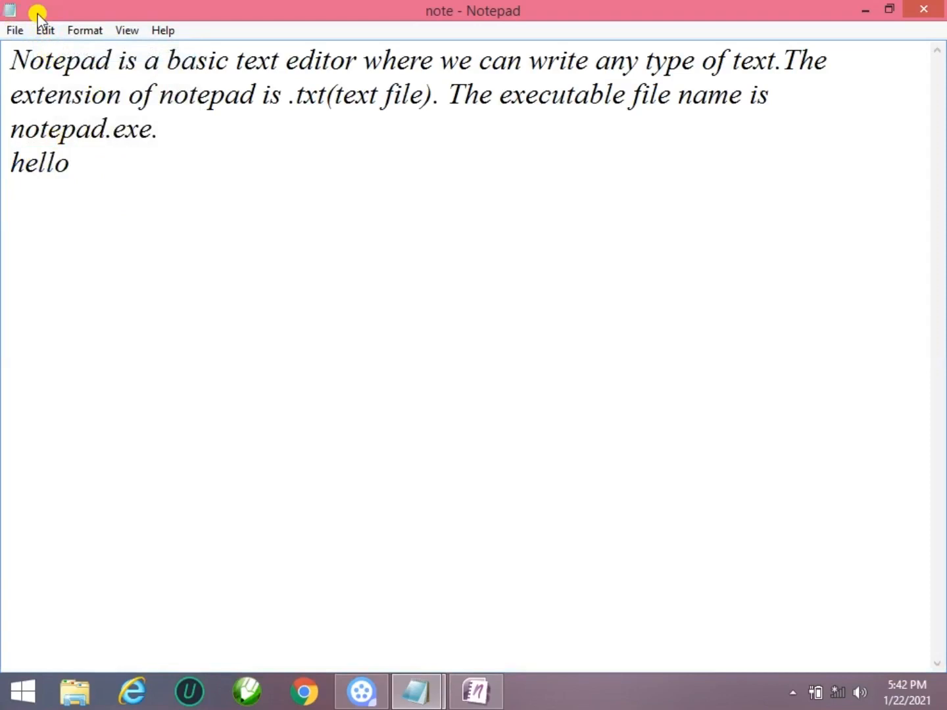
{"action": "left_click", "coordinate": [39, 32]}
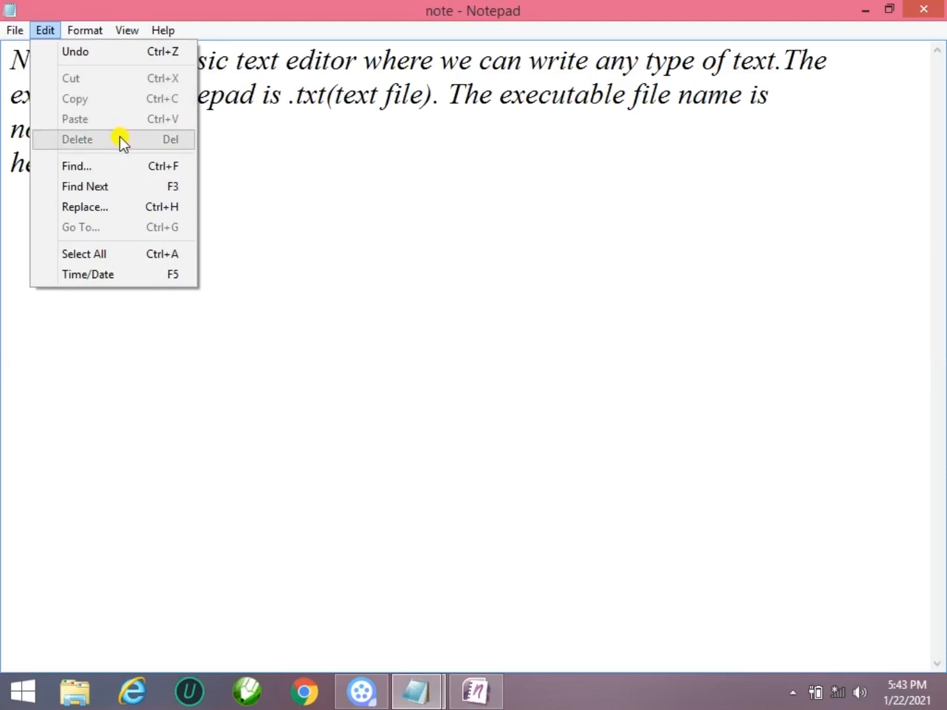
{"action": "left_click", "coordinate": [390, 239]}
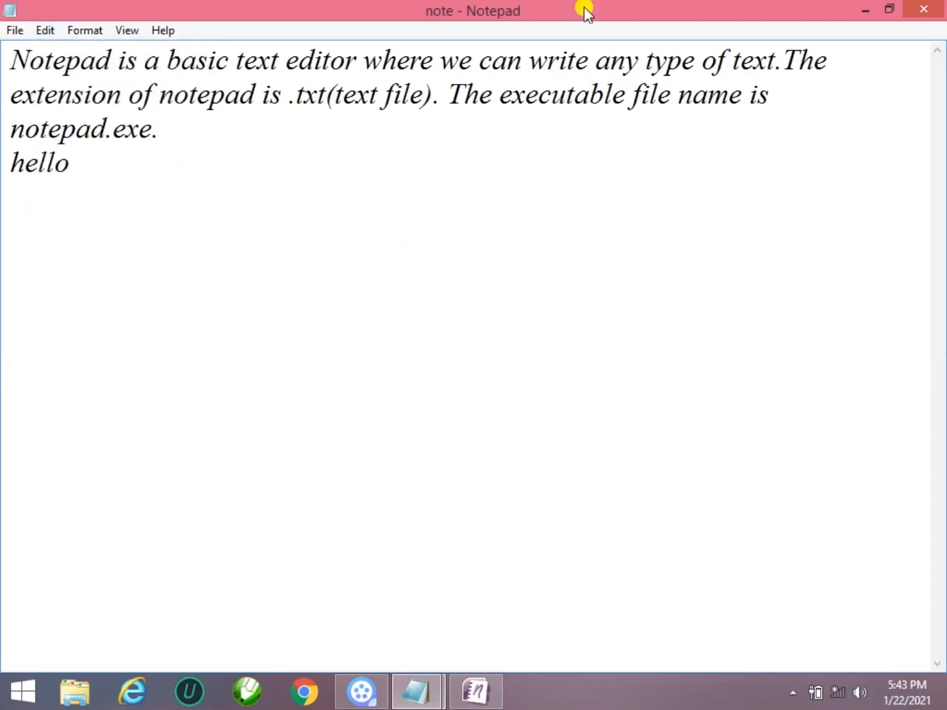
- Cut "Notepad is a basic text editor" from the start of the text and paste it two blank lines below hello
{"action": "left_click_drag", "start_coordinate": [8, 61], "coordinate": [357, 68]}
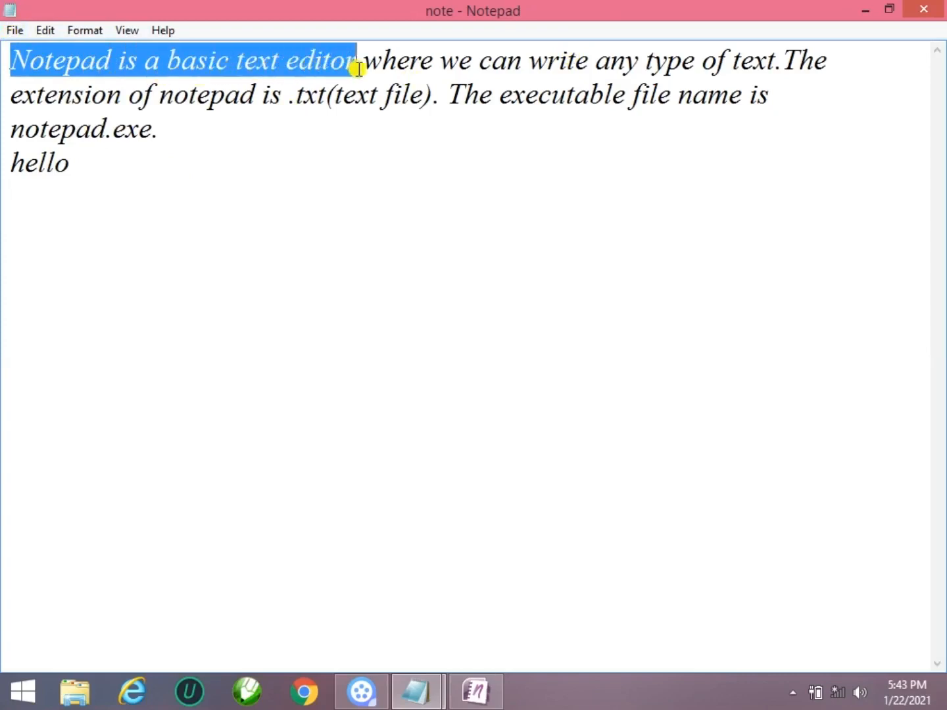
{"action": "left_click", "coordinate": [45, 29]}
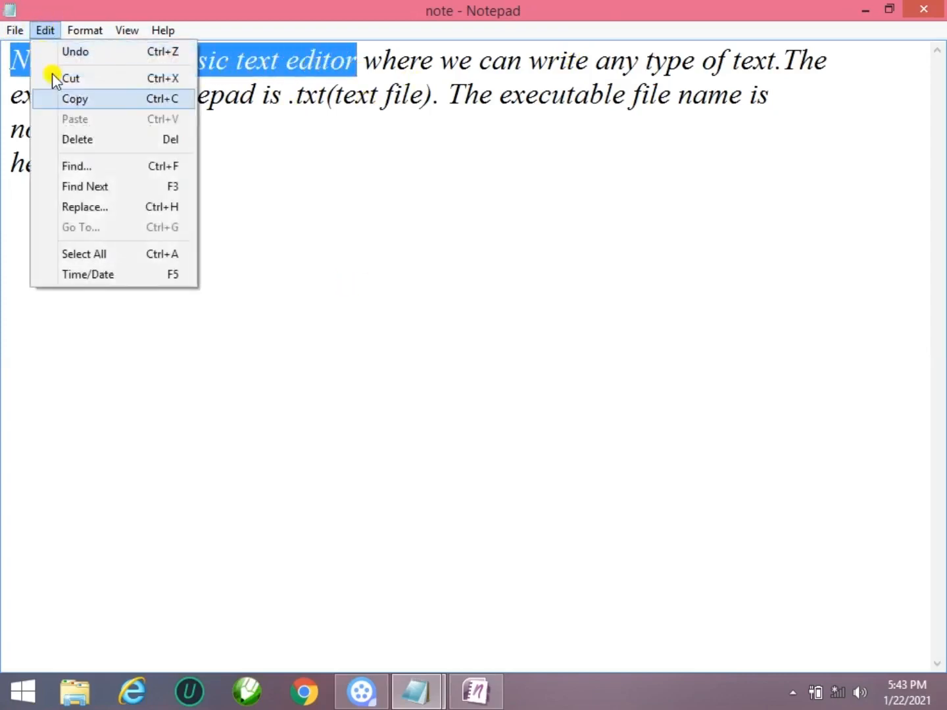
{"action": "left_click", "coordinate": [101, 80]}
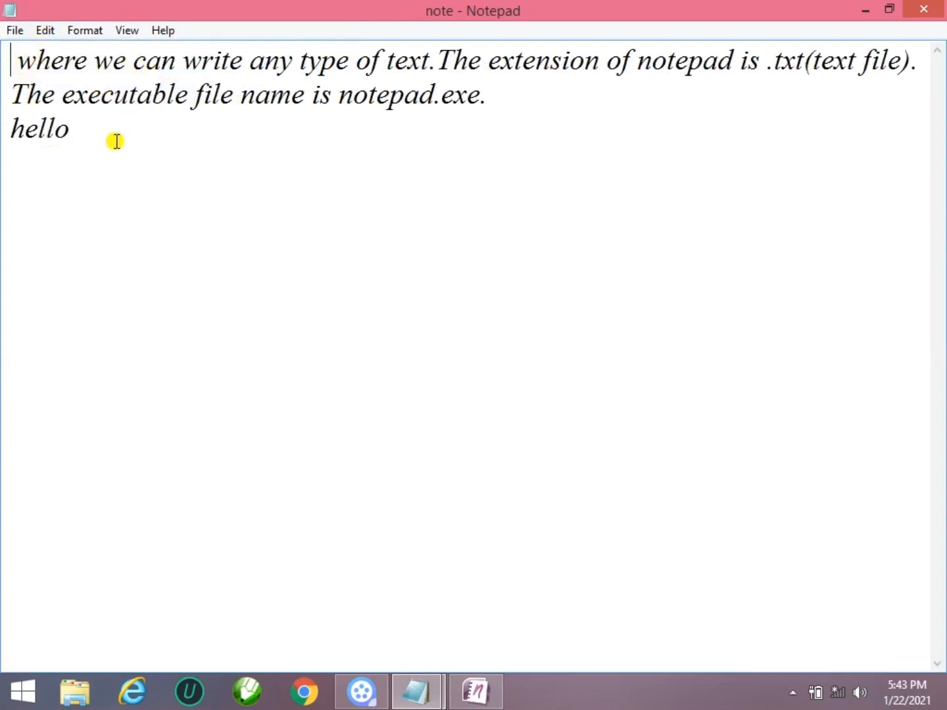
{"action": "left_click", "coordinate": [125, 123]}
{"action": "key", "text": "Return"}
{"action": "key", "text": "Return"}
{"action": "left_click", "coordinate": [42, 31]}
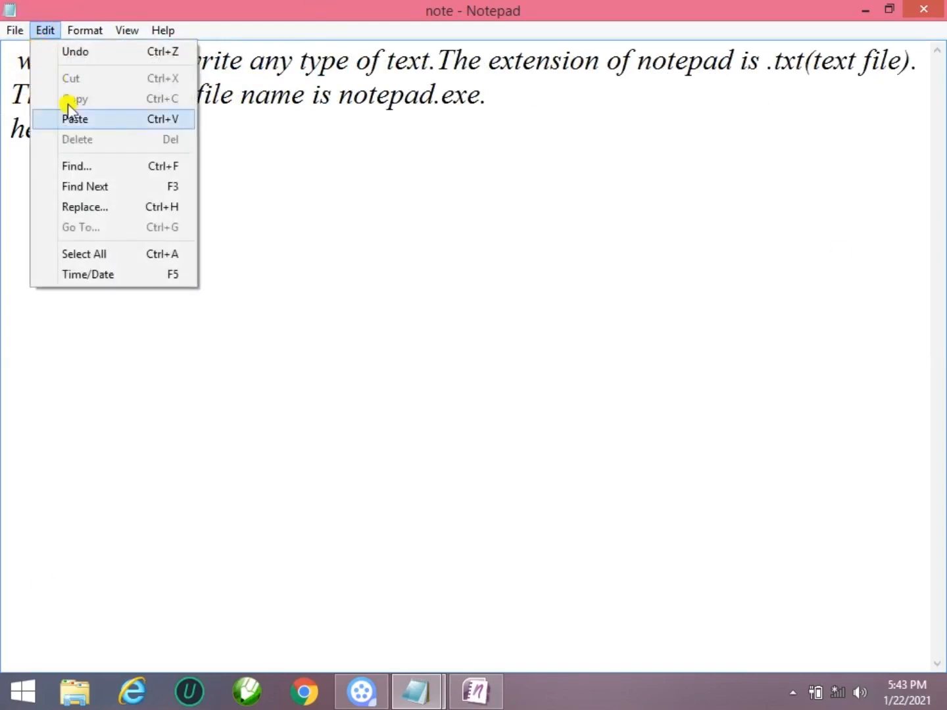
{"action": "left_click", "coordinate": [100, 120]}
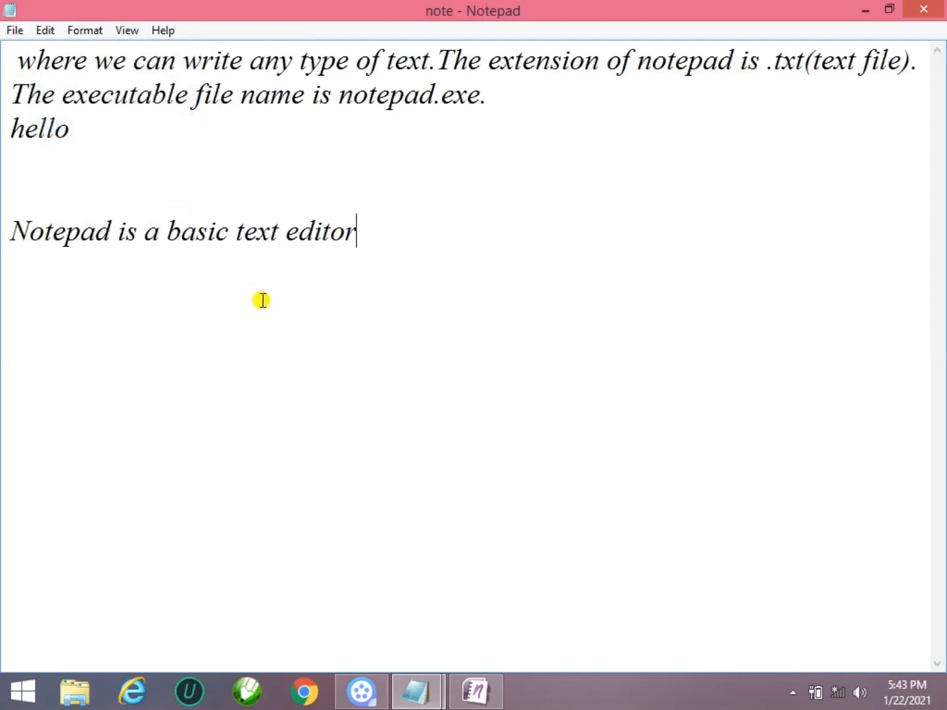
- Cut "Notepad is a basic text editor" from below hello and paste it back at the start of the text
{"action": "left_click_drag", "start_coordinate": [356, 231], "coordinate": [8, 175]}
{"action": "key", "text": "ctrl+c"}
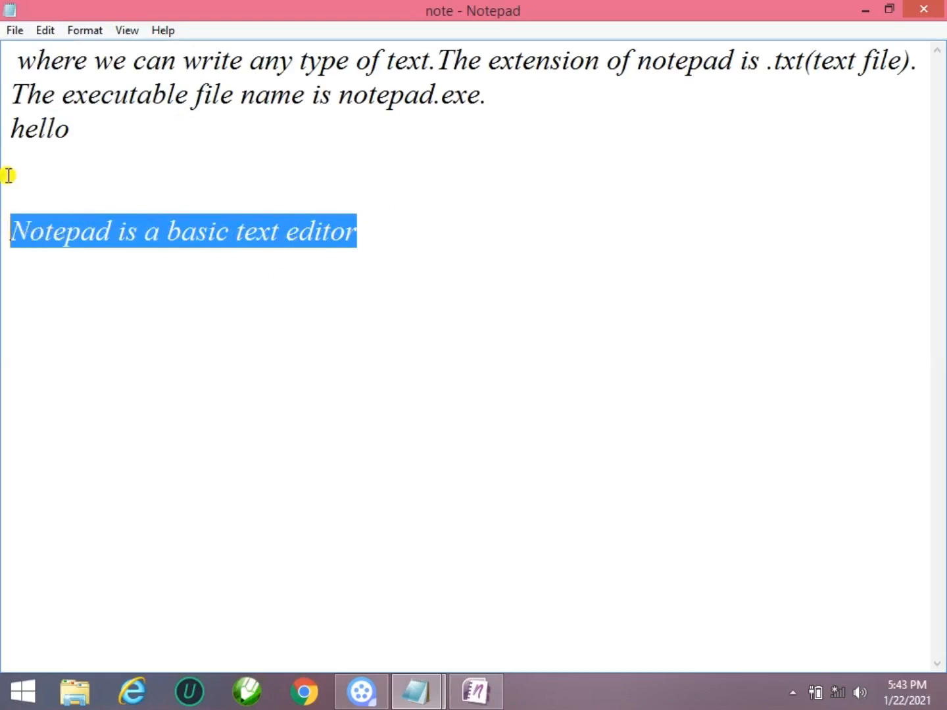
{"action": "left_click", "coordinate": [41, 30]}
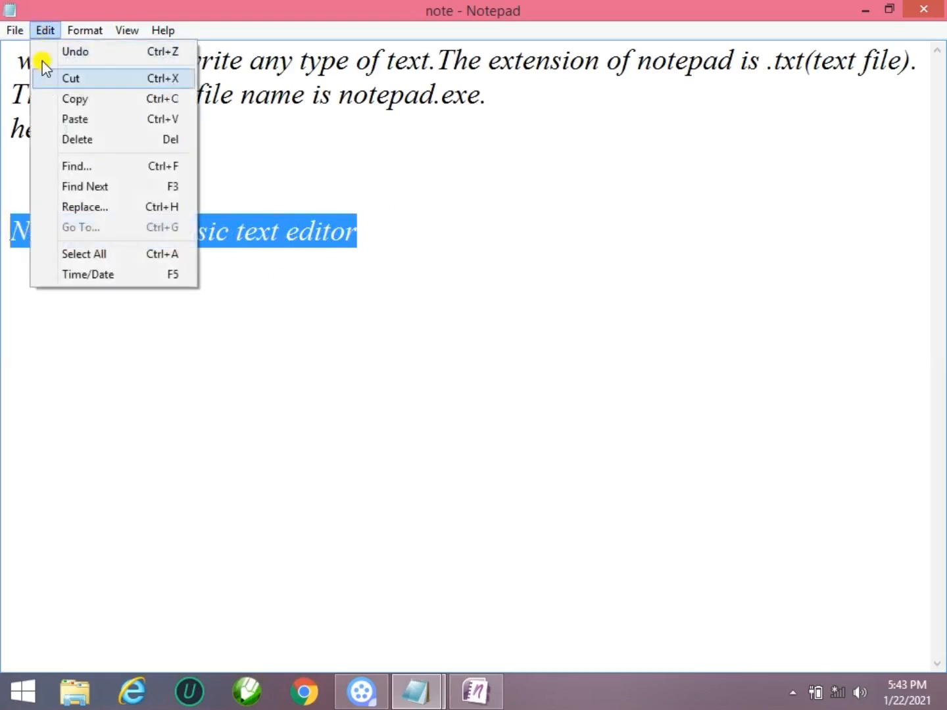
{"action": "left_click", "coordinate": [108, 81]}
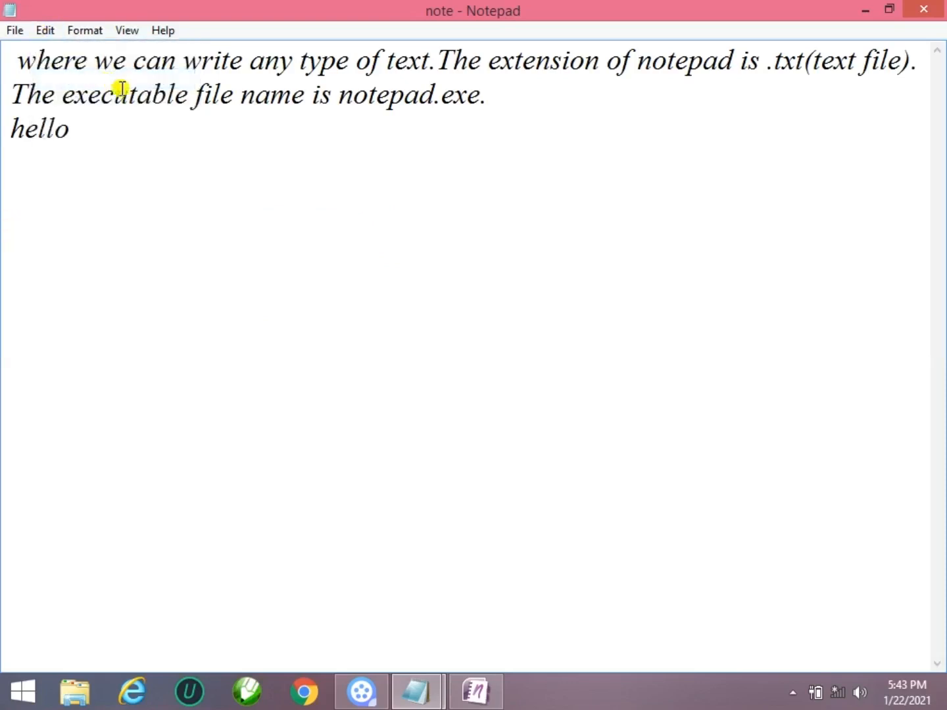
{"action": "left_click", "coordinate": [11, 61]}
{"action": "left_click", "coordinate": [44, 31]}
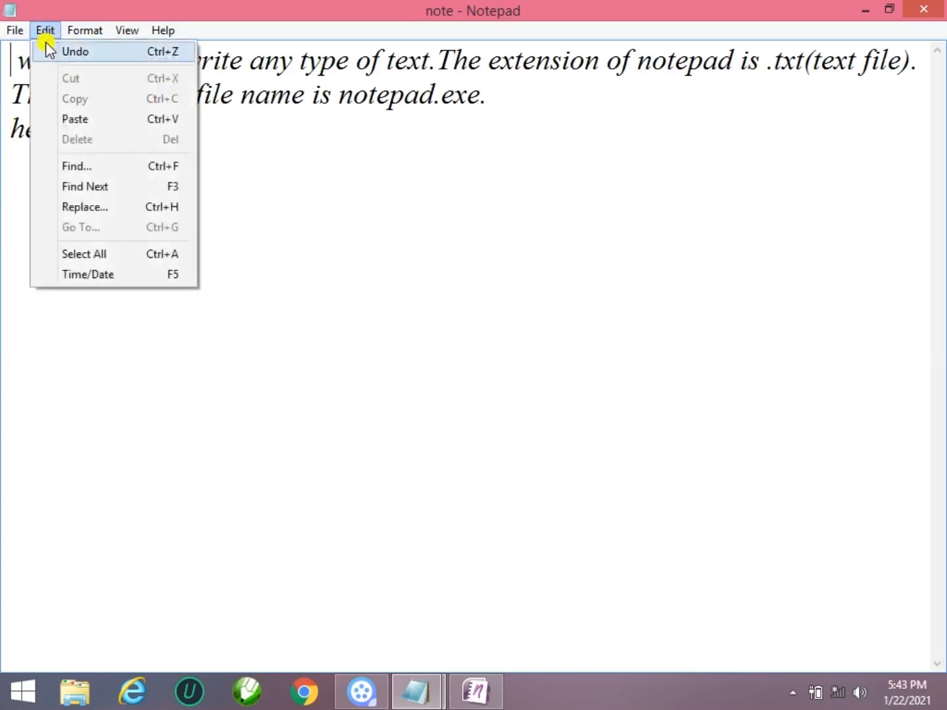
{"action": "left_click", "coordinate": [73, 119]}
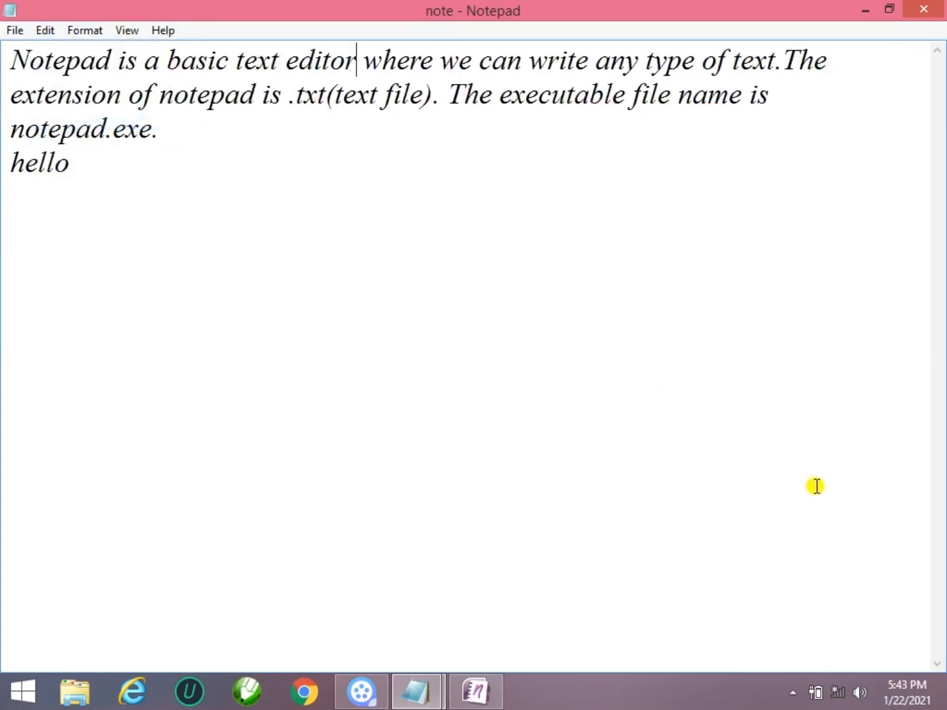
- Copy "Notepad is a basic text editor" from the first line and paste it three blank lines below hello
{"action": "left_click_drag", "start_coordinate": [356, 63], "coordinate": [13, 66]}
{"action": "key", "text": "ctrl+c"}
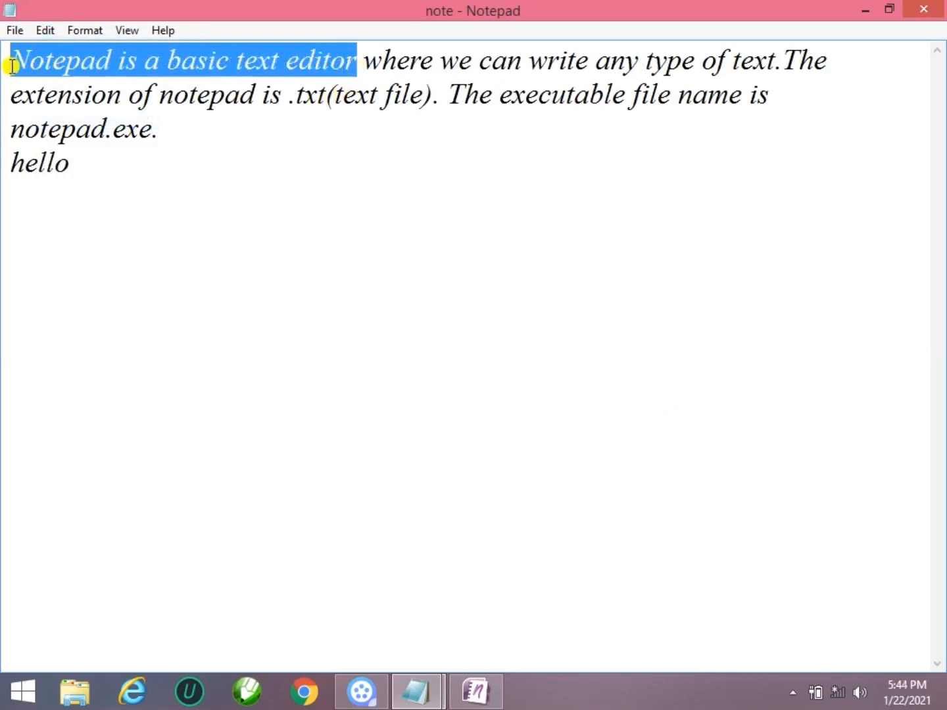
{"action": "left_click", "coordinate": [44, 31]}
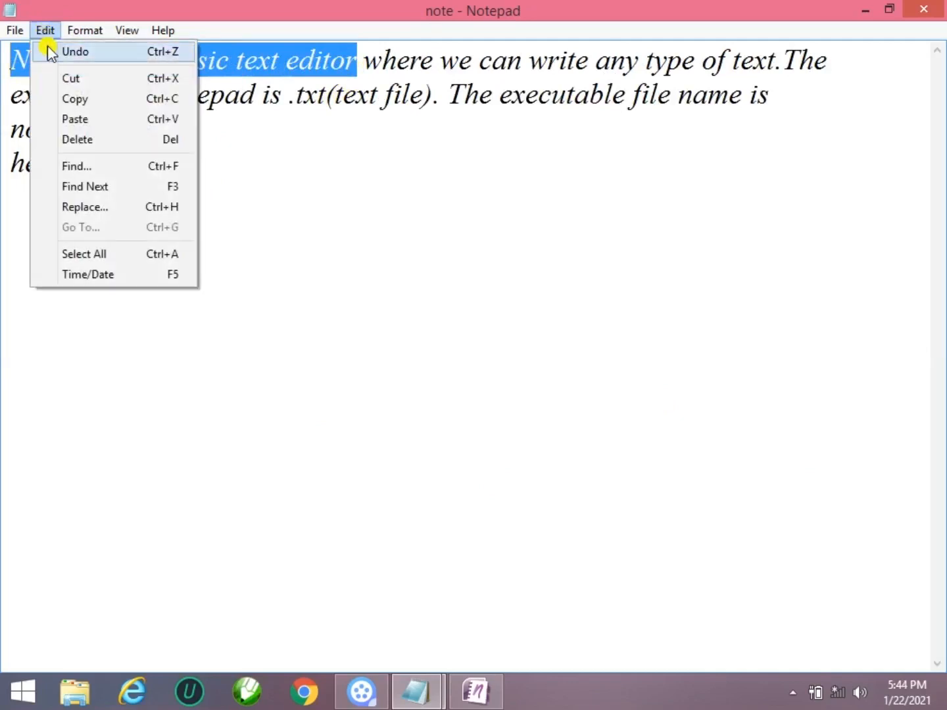
{"action": "left_click", "coordinate": [75, 98]}
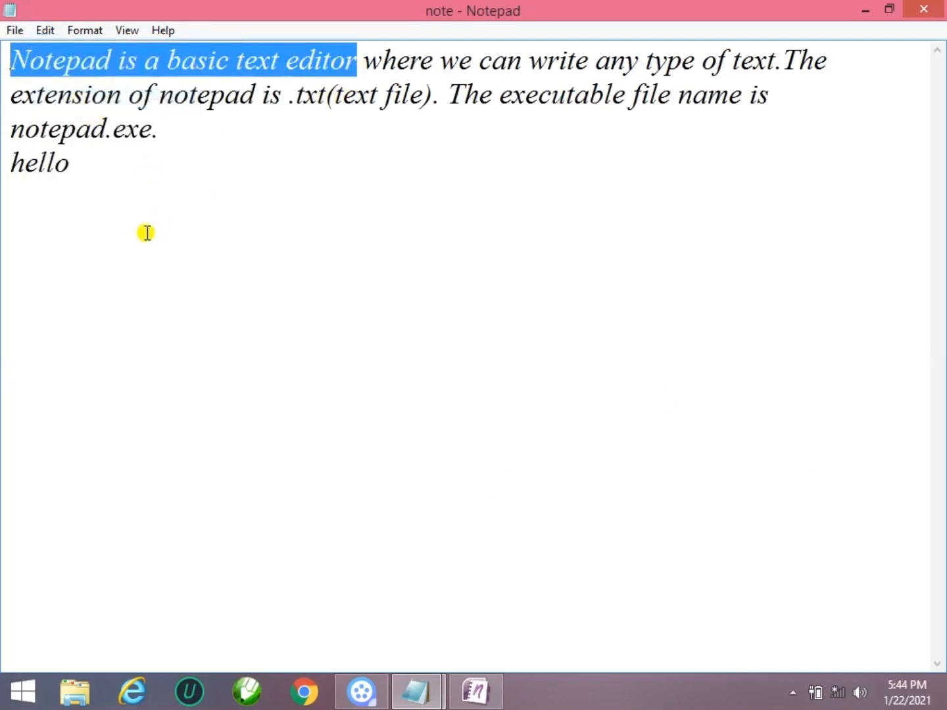
{"action": "left_click", "coordinate": [62, 207]}
{"action": "left_click", "coordinate": [323, 307]}
{"action": "key", "text": "ctrl+Home"}
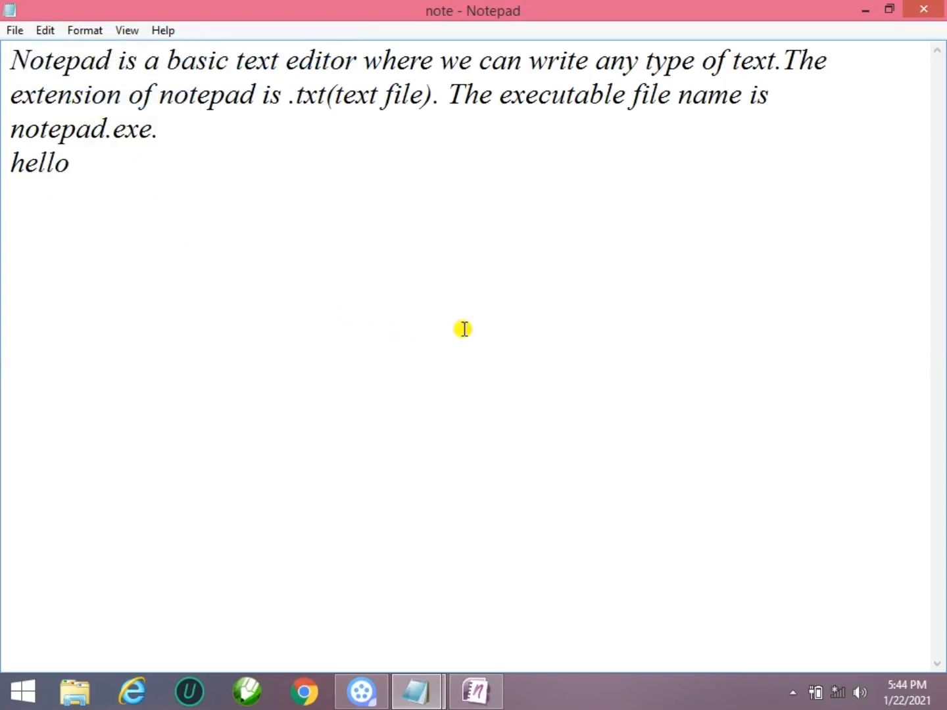
{"action": "left_click", "coordinate": [199, 288]}
{"action": "left_click", "coordinate": [44, 30]}
{"action": "left_click", "coordinate": [74, 121]}
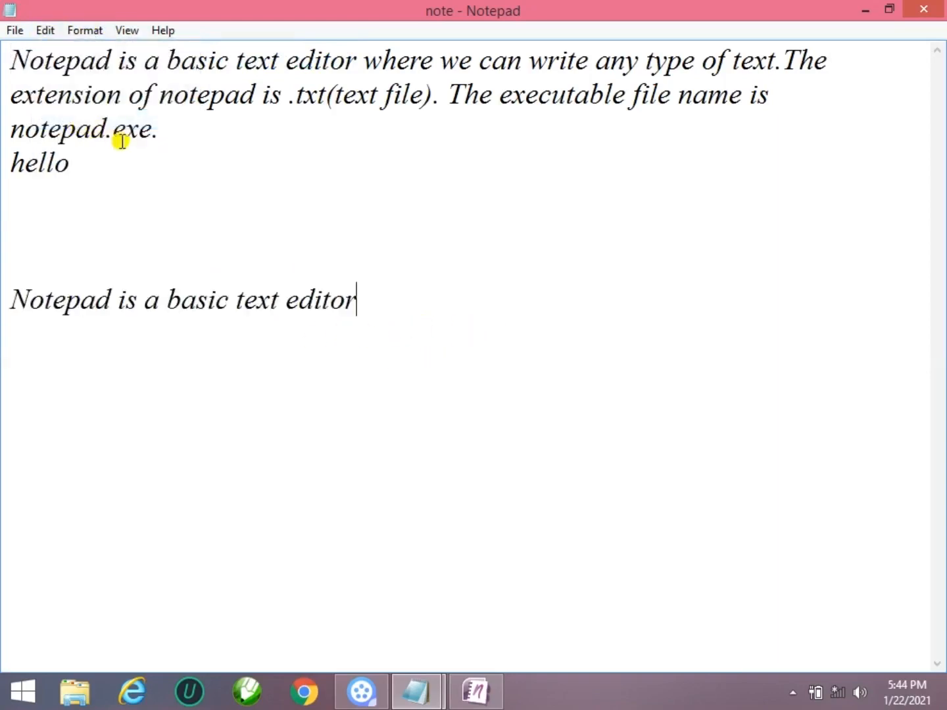
- Paste "Notepad is a basic text editor" on each of the next two lines and add a line break after the last one
{"action": "left_click_drag", "start_coordinate": [9, 63], "coordinate": [308, 79]}
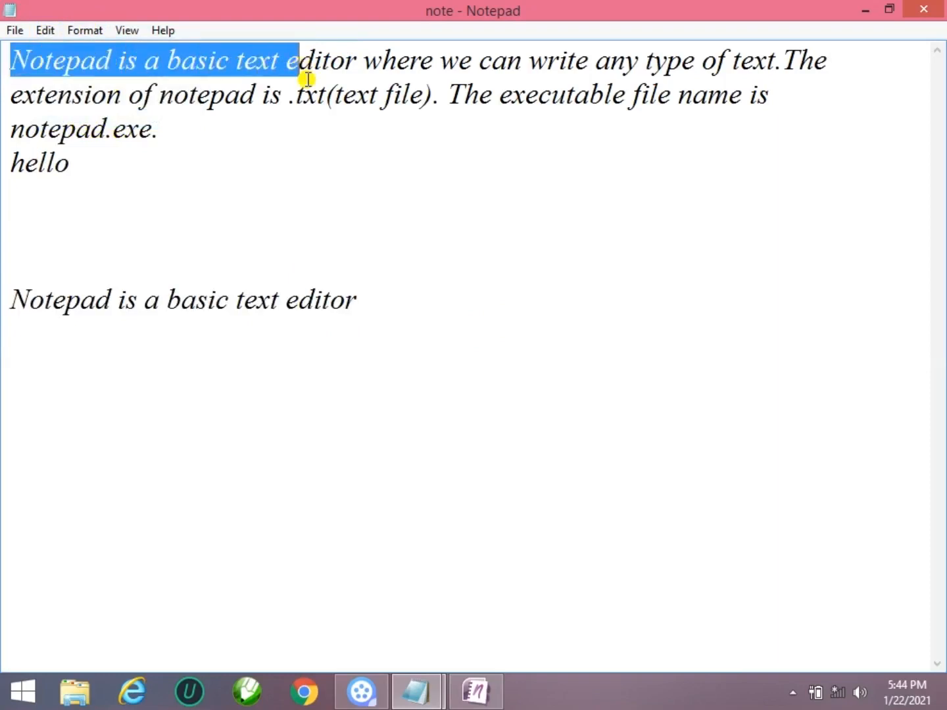
{"action": "left_click_drag", "start_coordinate": [368, 313], "coordinate": [6, 291]}
{"action": "key", "text": "ctrl+c"}
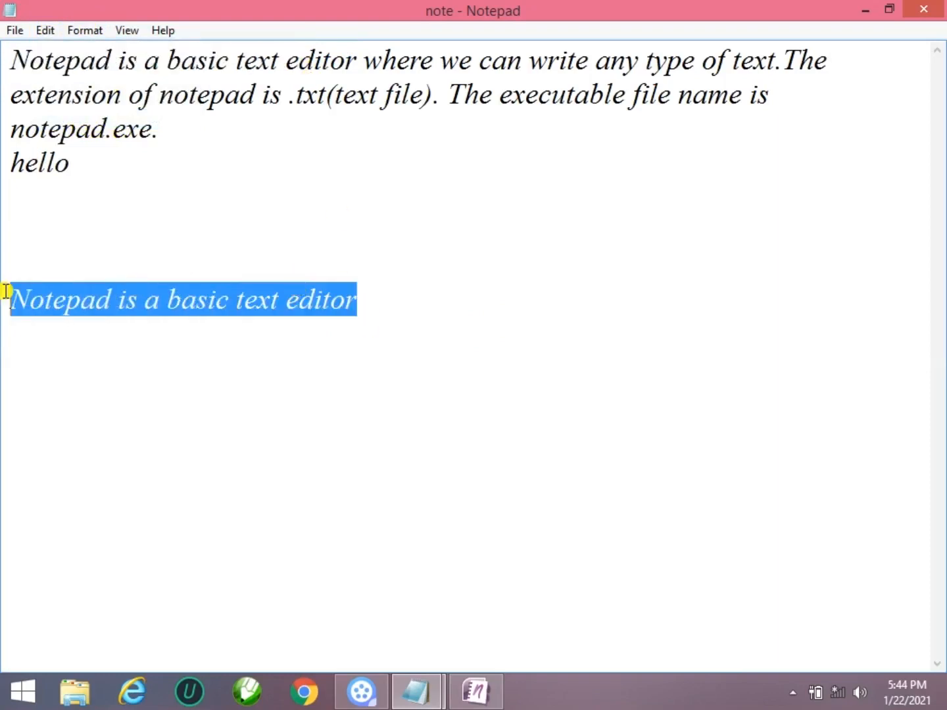
{"action": "left_click", "coordinate": [426, 309]}
{"action": "key", "text": "Return"}
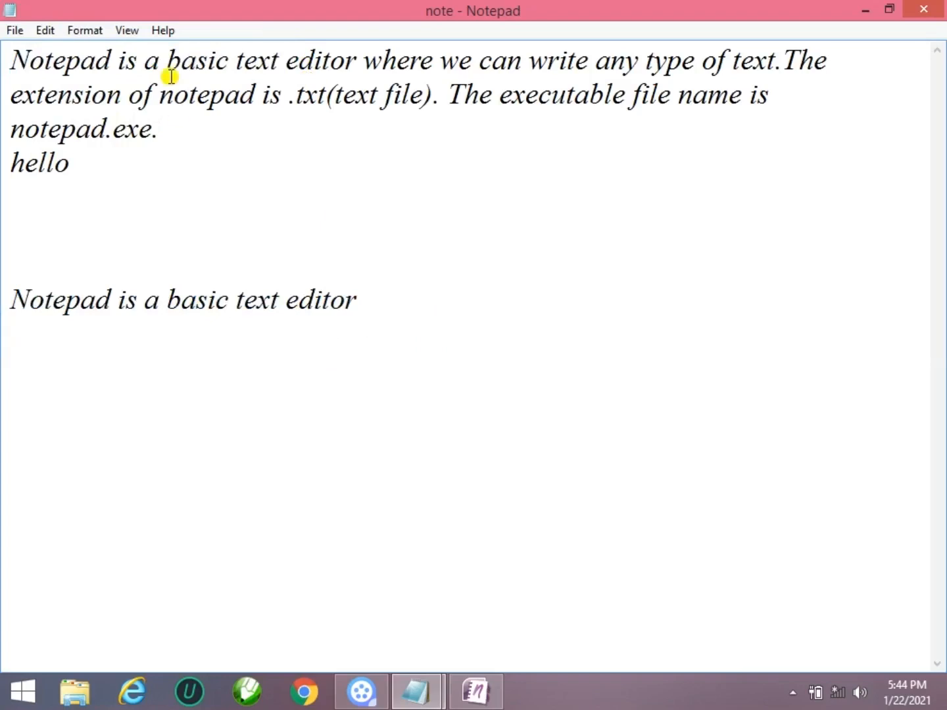
{"action": "left_click", "coordinate": [45, 31]}
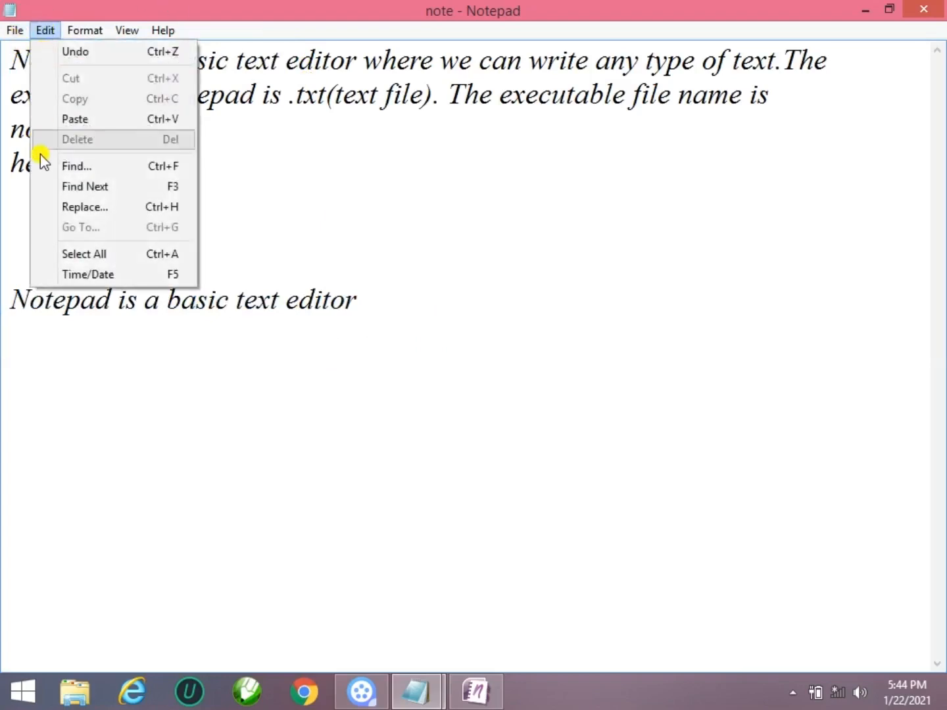
{"action": "left_click", "coordinate": [74, 118]}
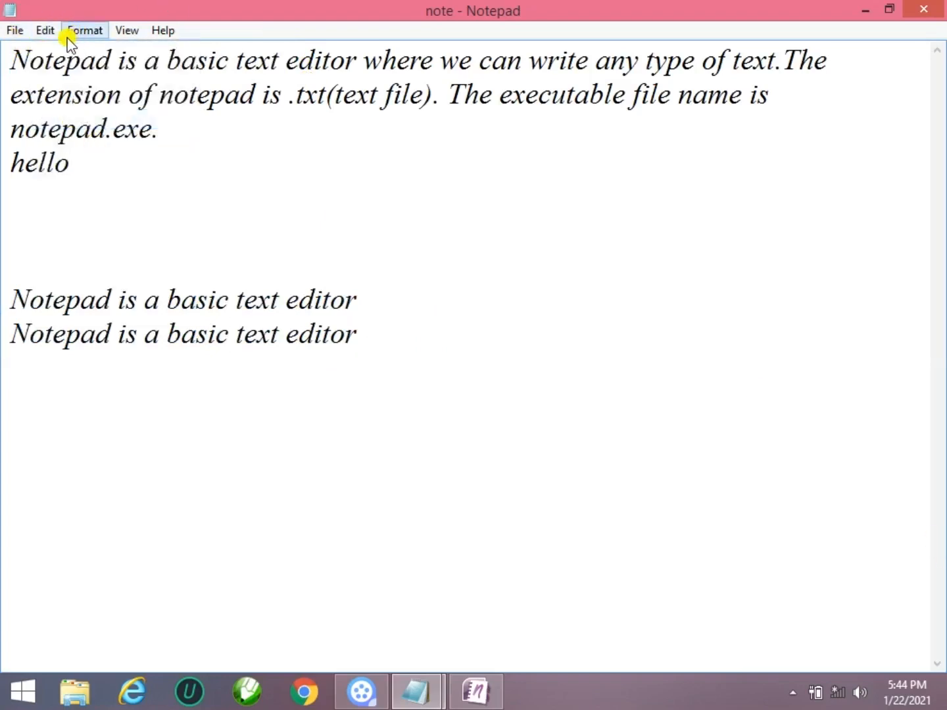
{"action": "key", "text": "Return"}
{"action": "left_click", "coordinate": [46, 30]}
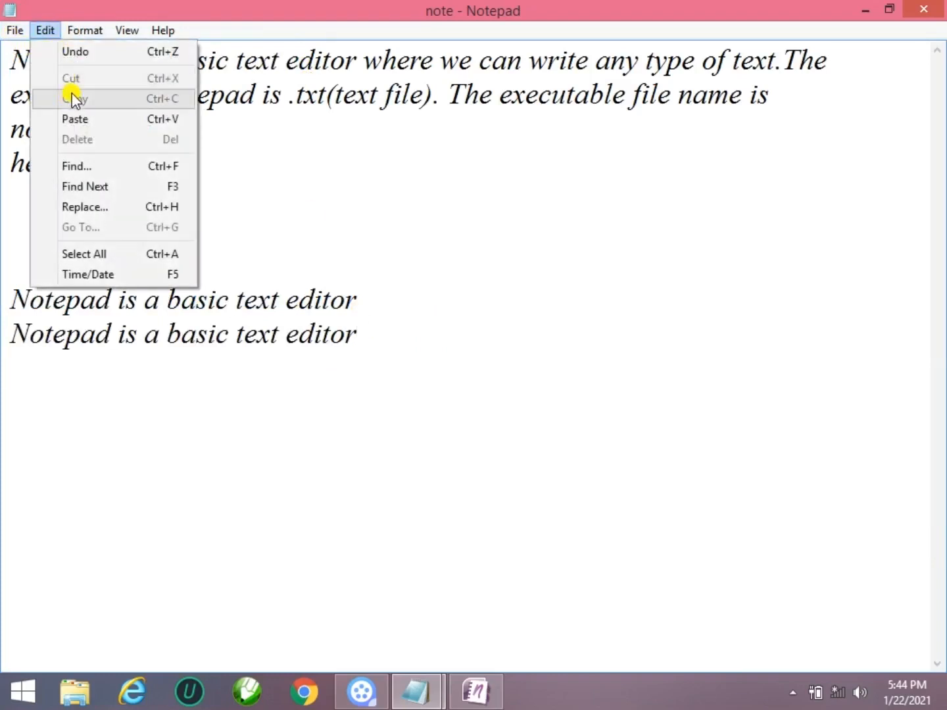
{"action": "left_click", "coordinate": [77, 120]}
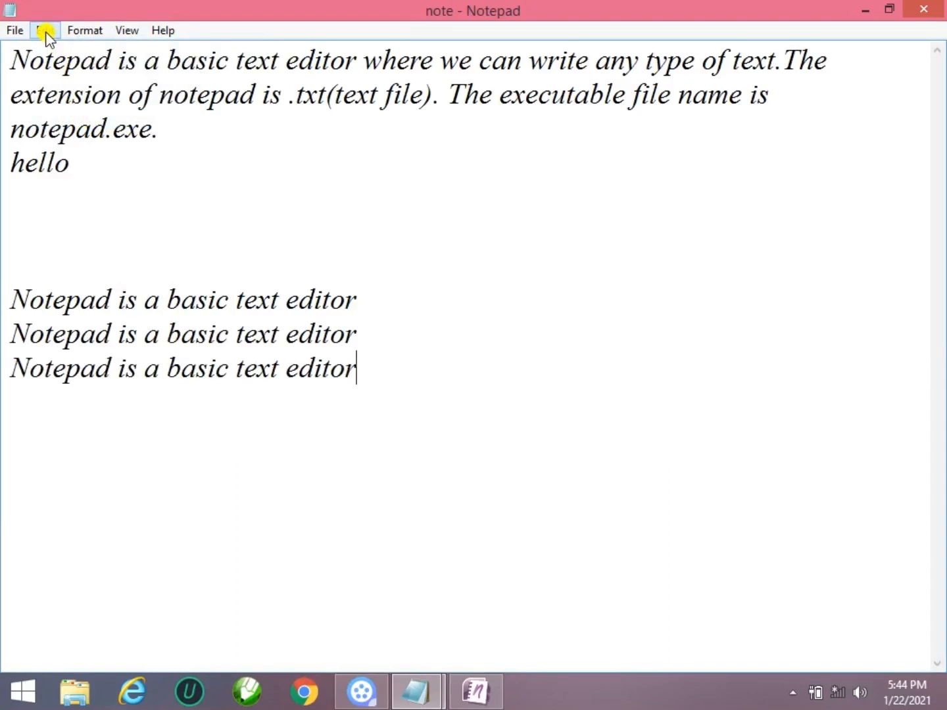
{"action": "left_click", "coordinate": [46, 31]}
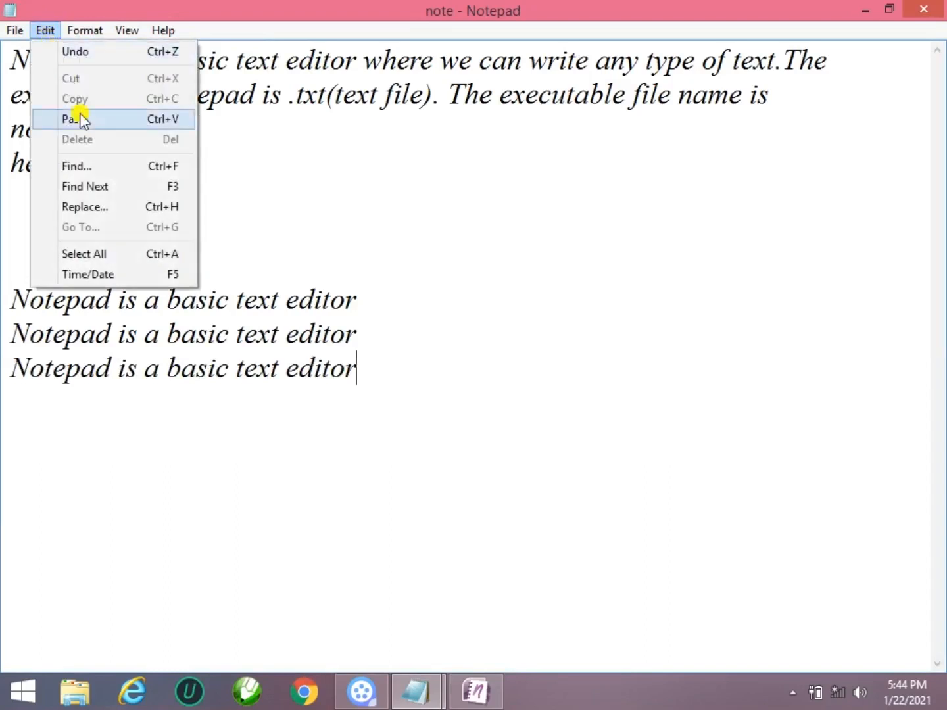
{"action": "left_click", "coordinate": [396, 367]}
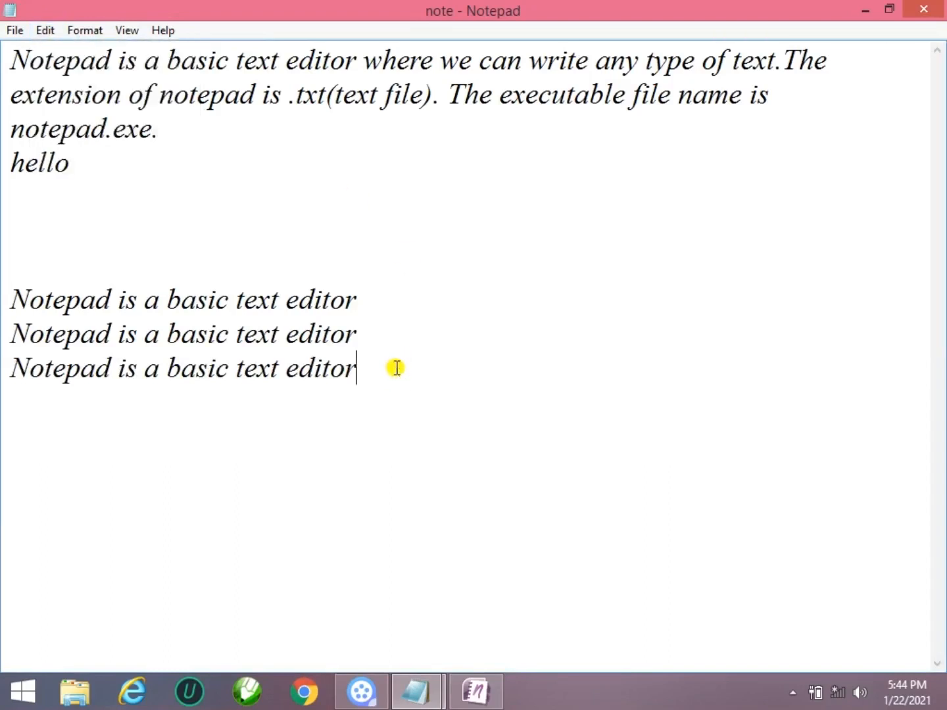
{"action": "key", "text": "Return"}
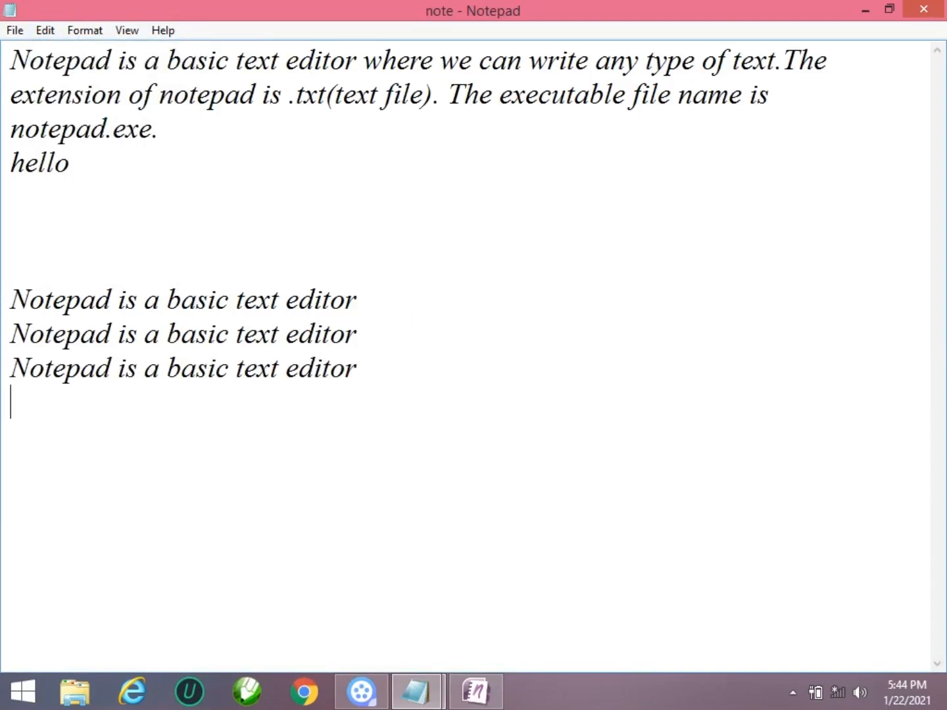
{"action": "left_click", "coordinate": [45, 31]}
{"action": "left_click", "coordinate": [366, 259]}
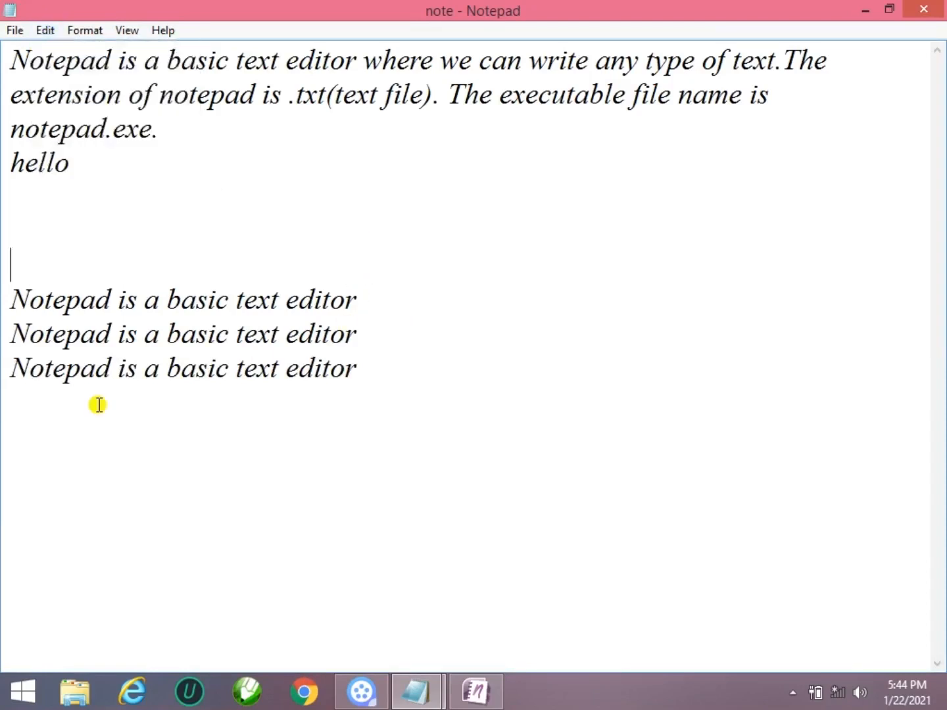
- Delete the three separate "Notepad is a basic text editor" lines below hello one after another
{"action": "left_click_drag", "start_coordinate": [13, 300], "coordinate": [361, 305]}
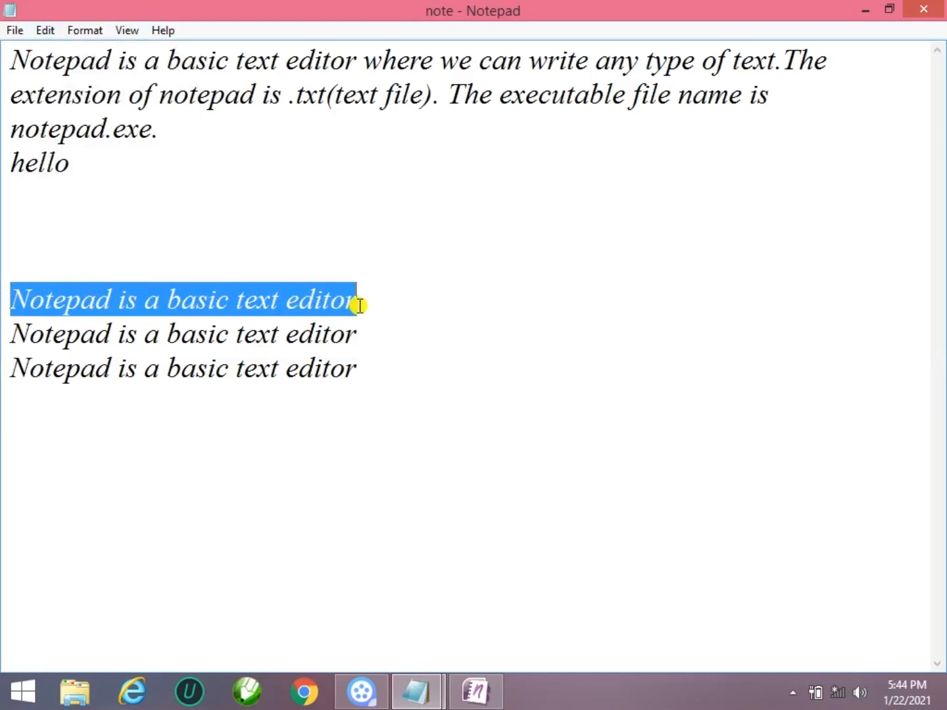
{"action": "left_click", "coordinate": [46, 30]}
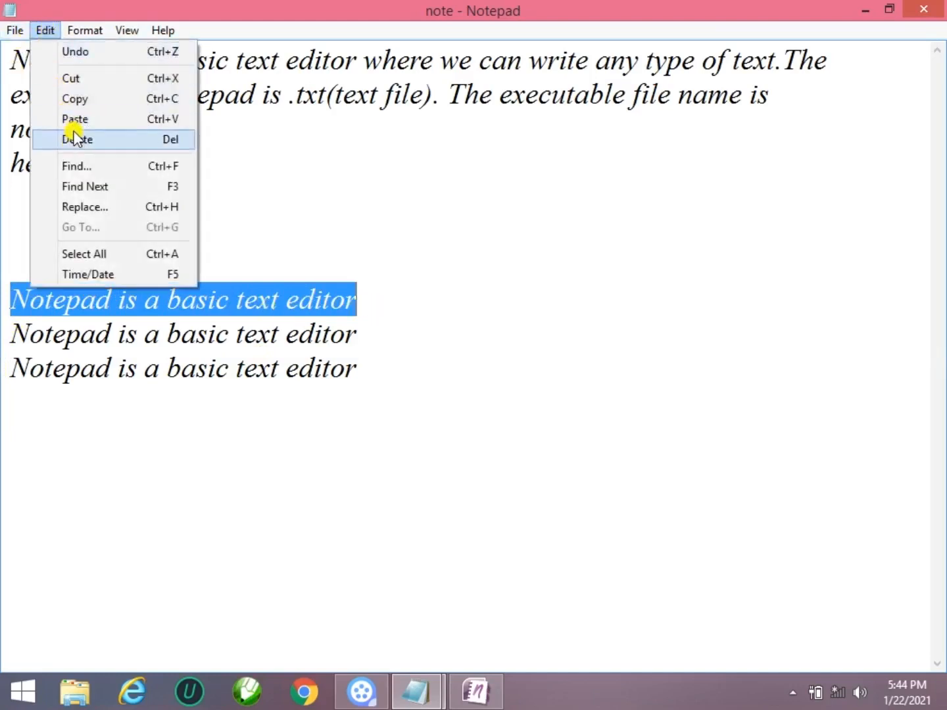
{"action": "left_click", "coordinate": [75, 140]}
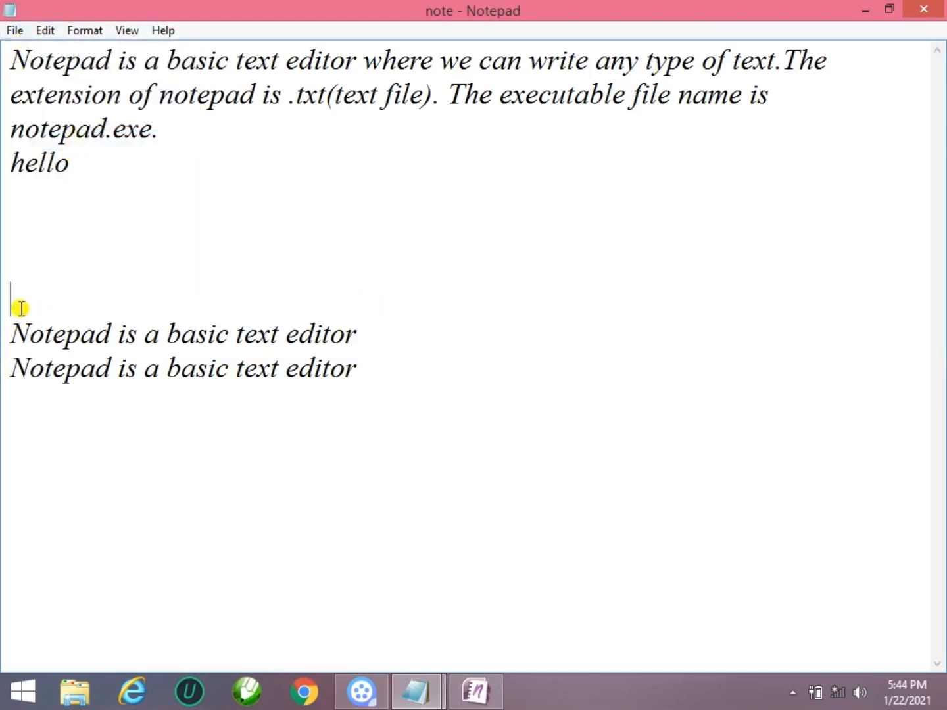
{"action": "left_click_drag", "start_coordinate": [15, 334], "coordinate": [392, 341]}
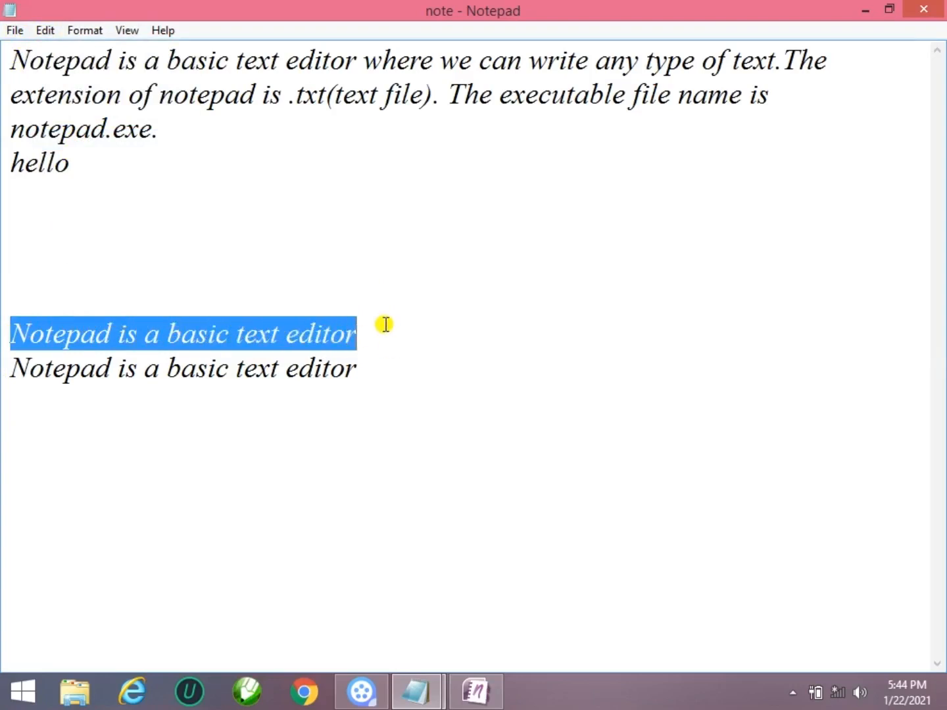
{"action": "key", "text": "Delete"}
{"action": "left_click", "coordinate": [3, 397]}
{"action": "left_click_drag", "start_coordinate": [3, 396], "coordinate": [3, 371]}
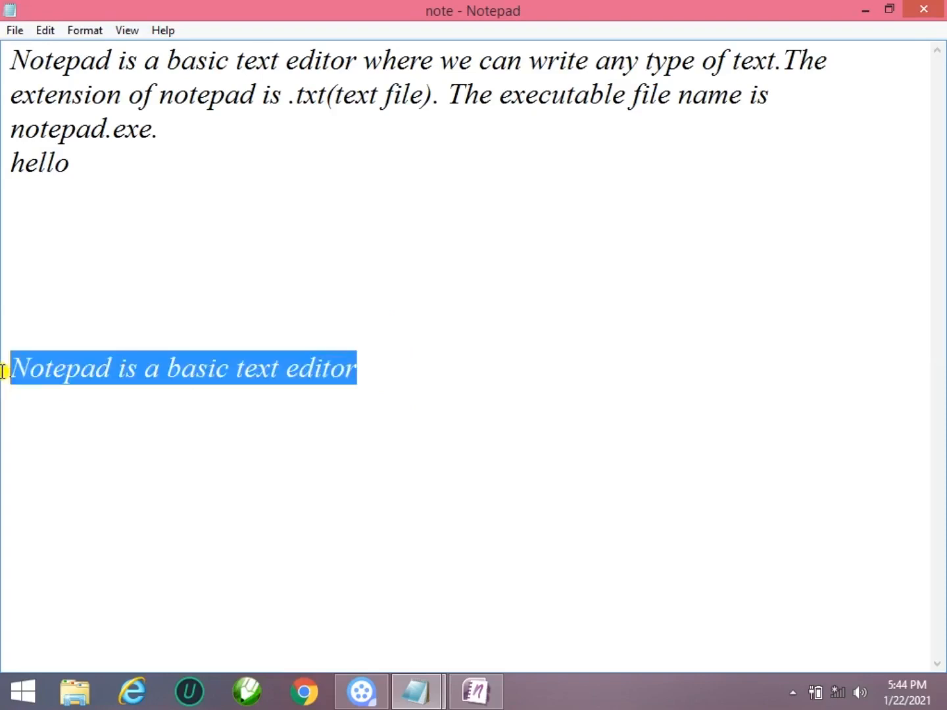
{"action": "left_click", "coordinate": [45, 30]}
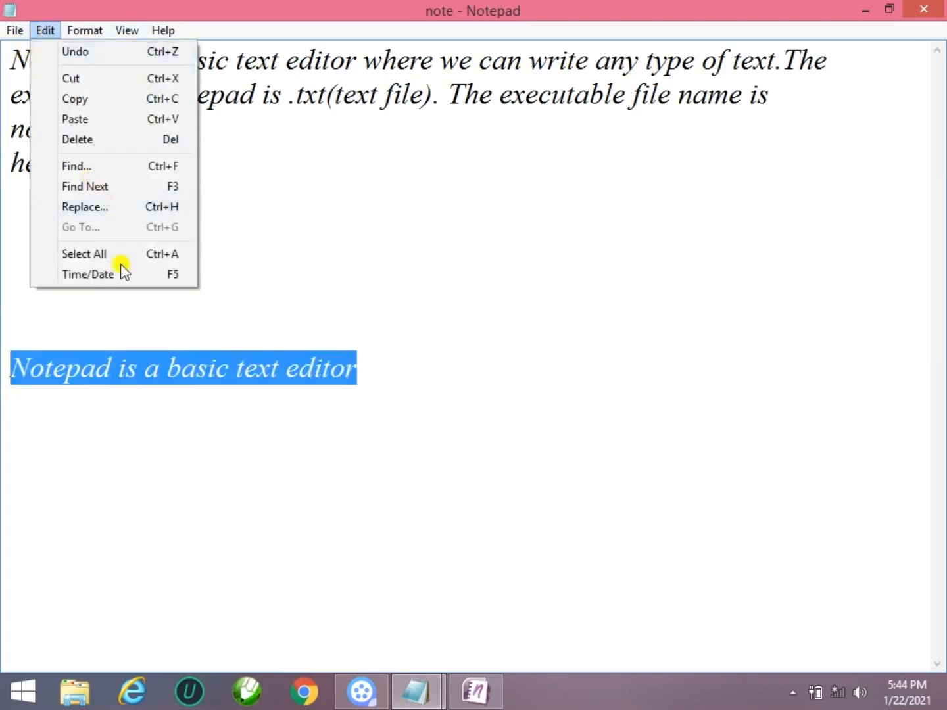
{"action": "left_click", "coordinate": [173, 141]}
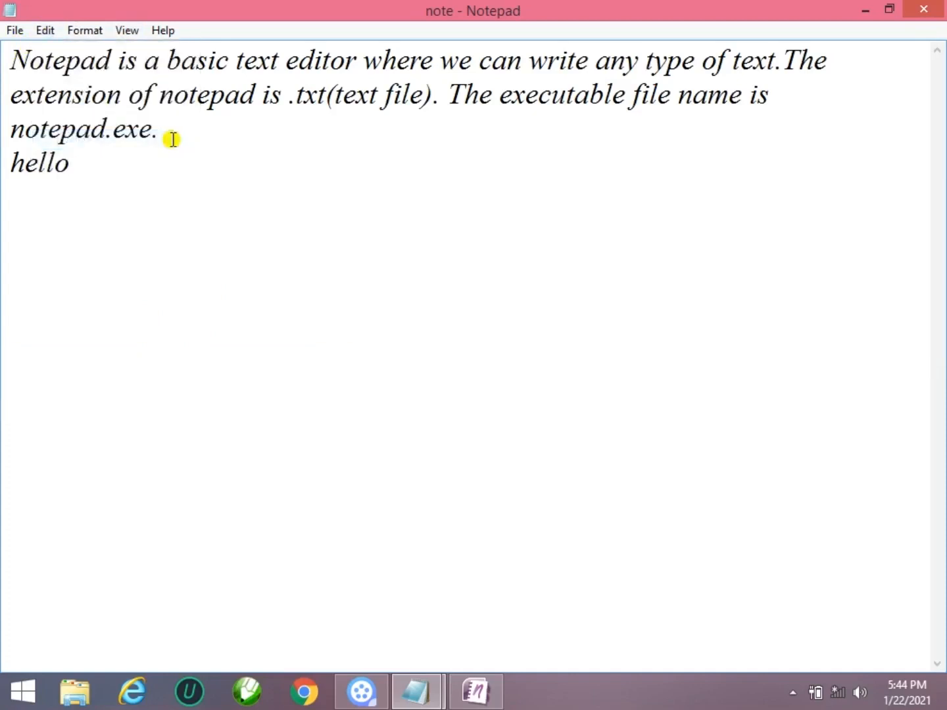
- Copy the whole text from the first sentence through hello and paste it twice below, each copy starting on a new line
{"action": "left_click_drag", "start_coordinate": [69, 171], "coordinate": [3, 146]}
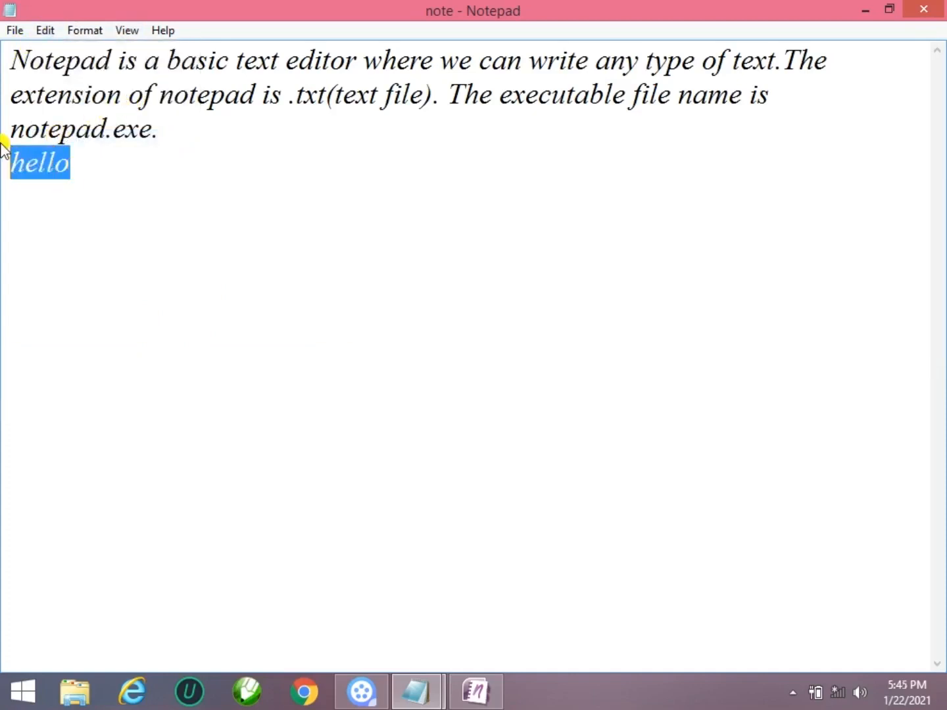
{"action": "left_click", "coordinate": [72, 224]}
{"action": "left_click_drag", "start_coordinate": [10, 57], "coordinate": [130, 174]}
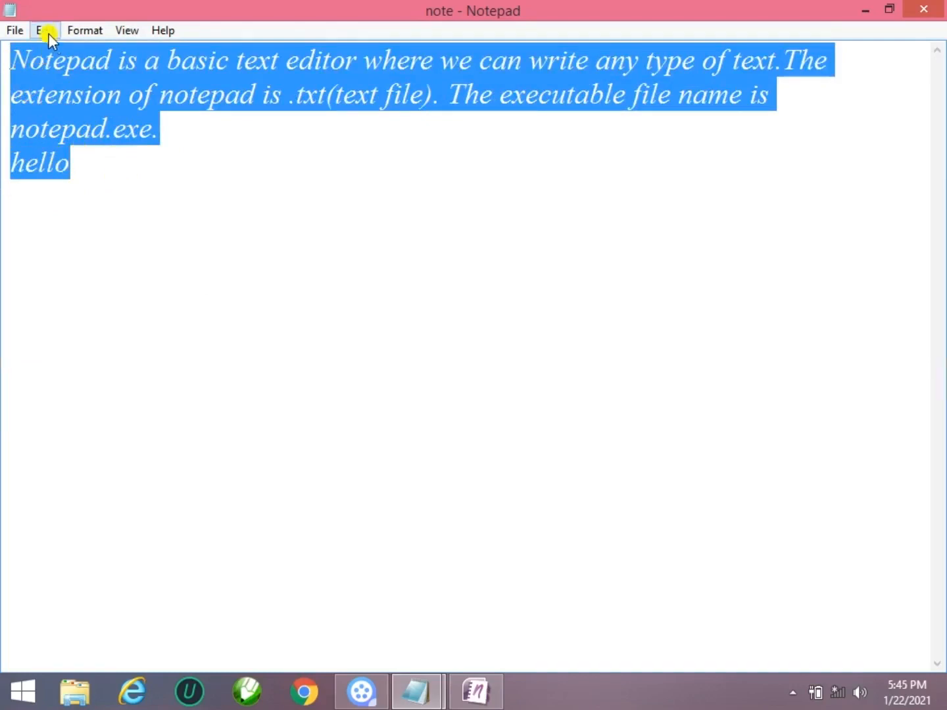
{"action": "left_click", "coordinate": [46, 32]}
{"action": "left_click", "coordinate": [78, 100]}
{"action": "left_click", "coordinate": [78, 192]}
{"action": "left_click", "coordinate": [41, 32]}
{"action": "left_click", "coordinate": [73, 118]}
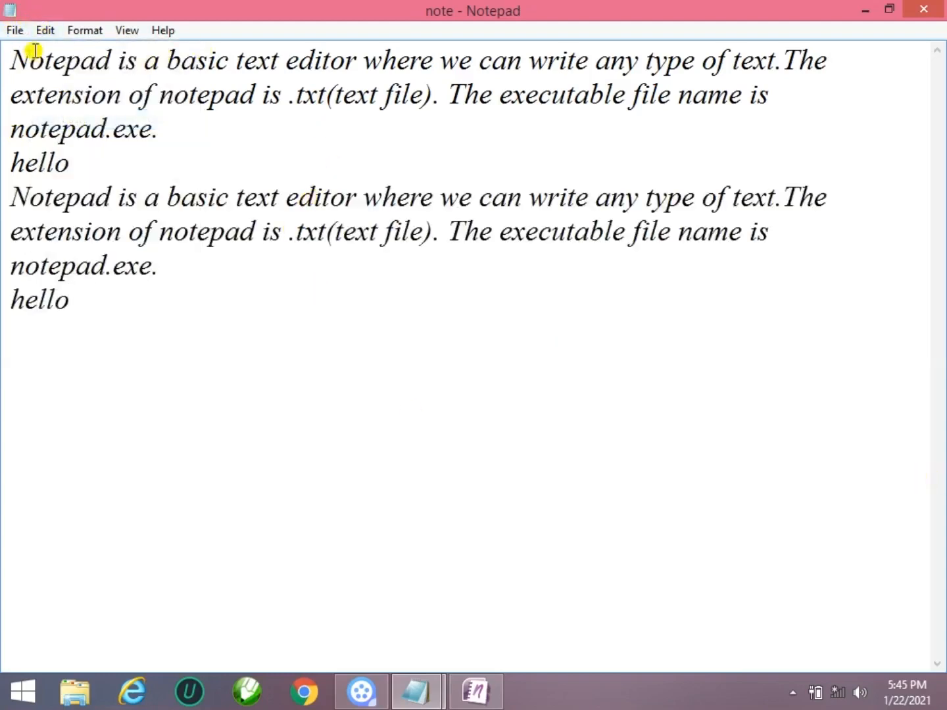
{"action": "key", "text": "Return"}
{"action": "left_click", "coordinate": [43, 31]}
{"action": "left_click", "coordinate": [69, 119]}
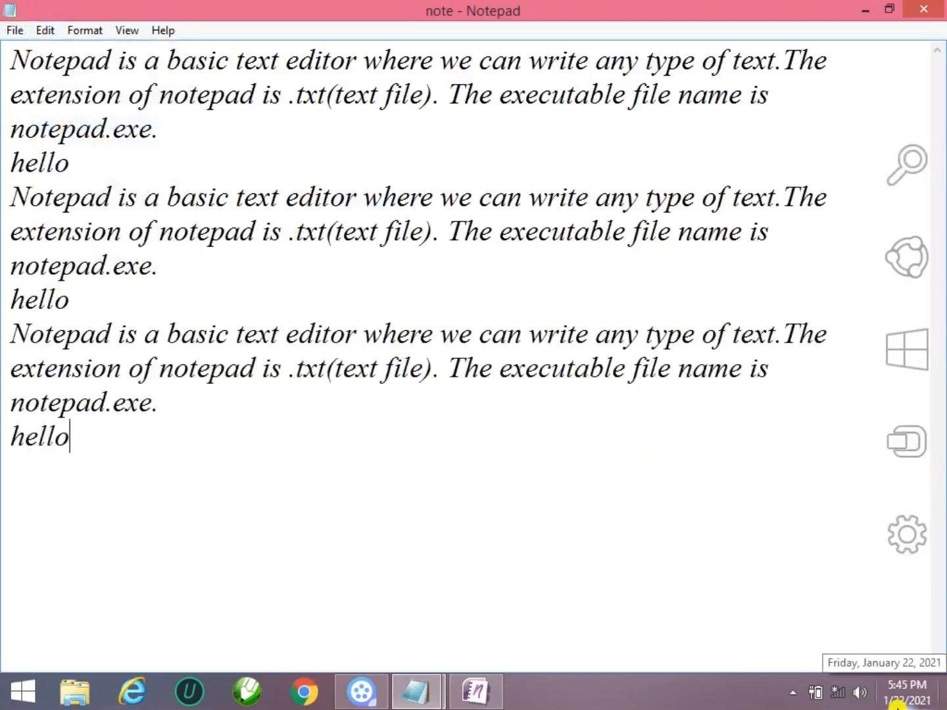
- Open Find from the very start of the text and enter "notepad" as the search term
{"action": "left_click", "coordinate": [43, 31]}
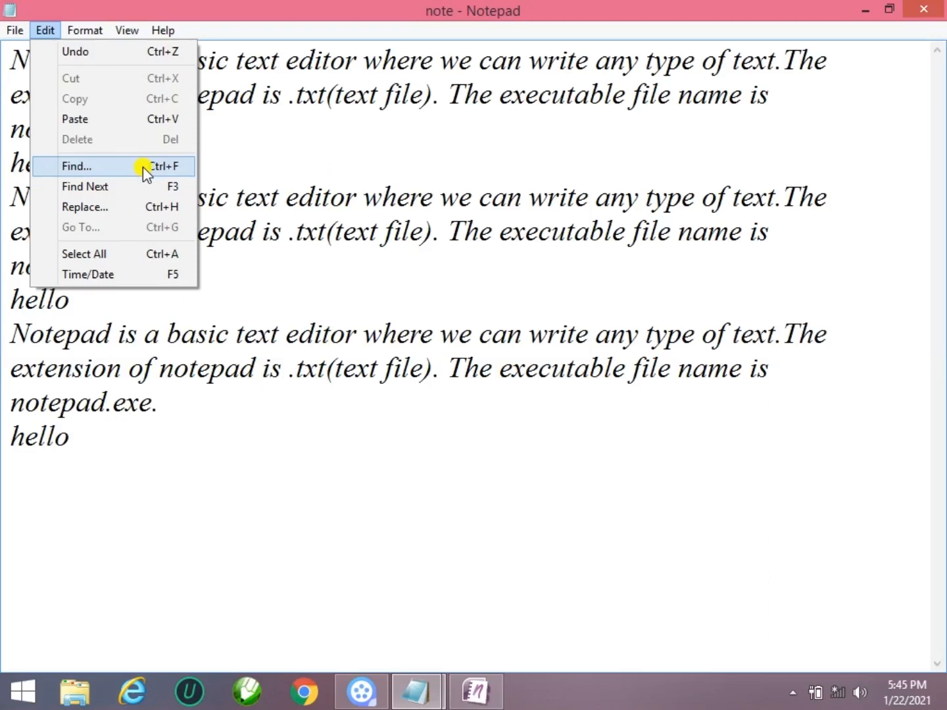
{"action": "left_click", "coordinate": [257, 195]}
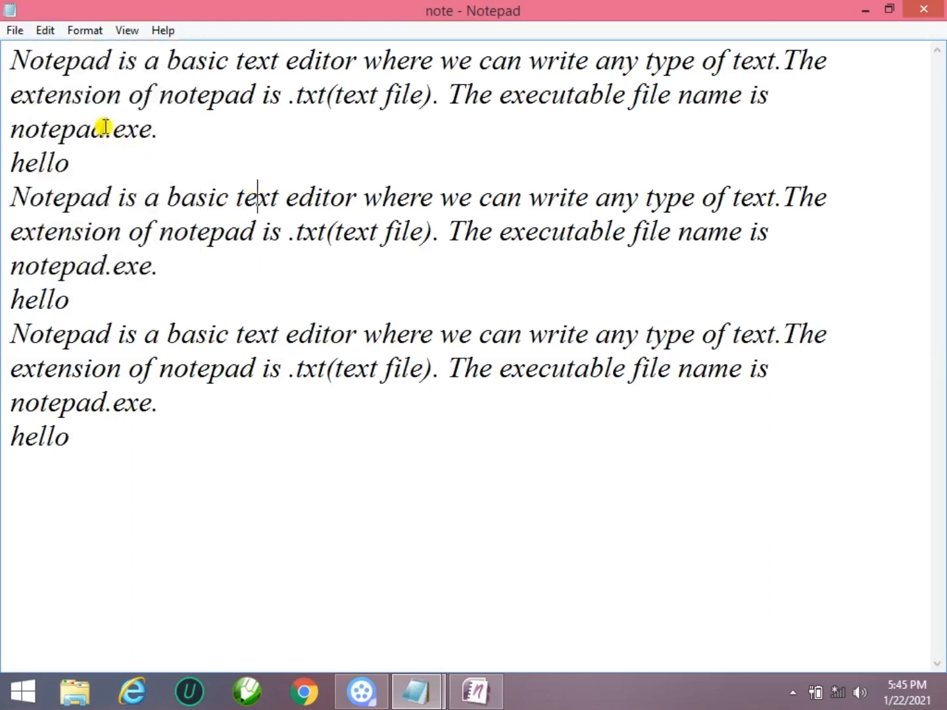
{"action": "left_click", "coordinate": [15, 59]}
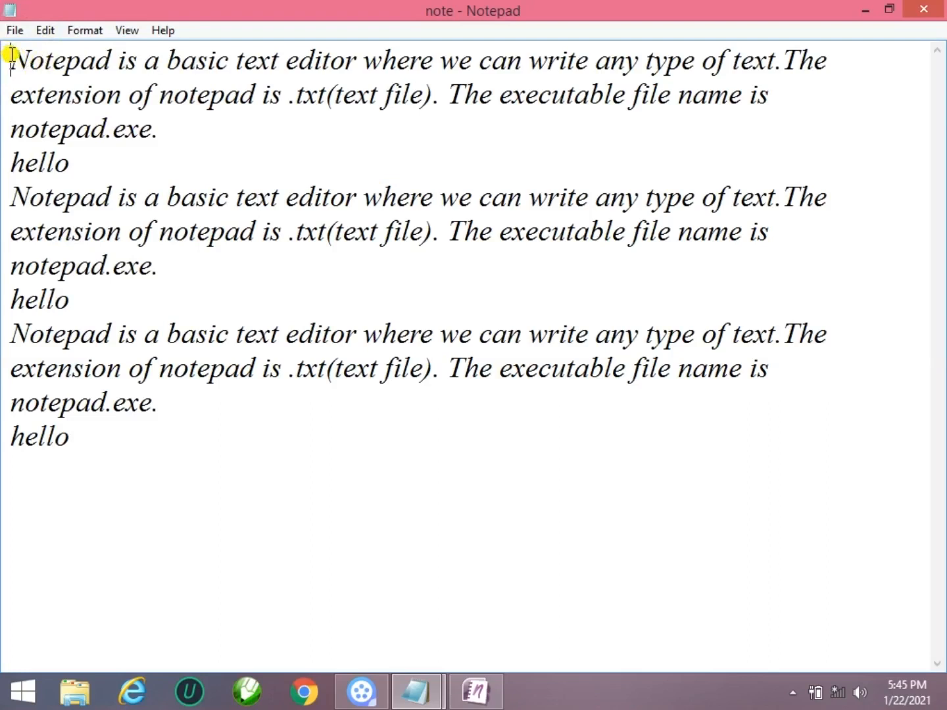
{"action": "left_click", "coordinate": [44, 30]}
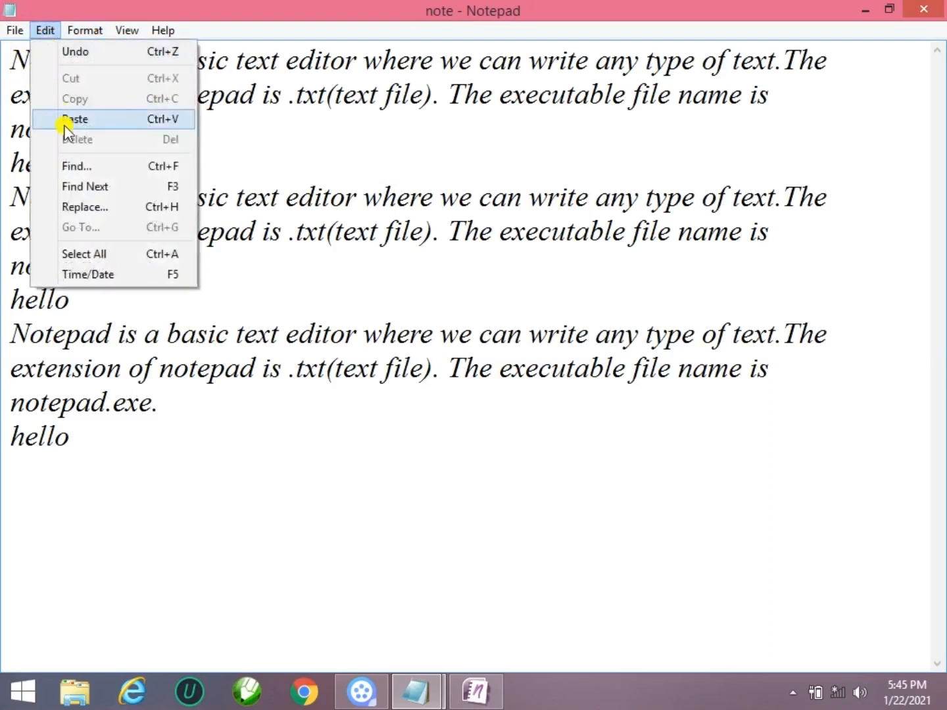
{"action": "left_click", "coordinate": [74, 166]}
{"action": "left_click_drag", "start_coordinate": [258, 167], "coordinate": [530, 191]}
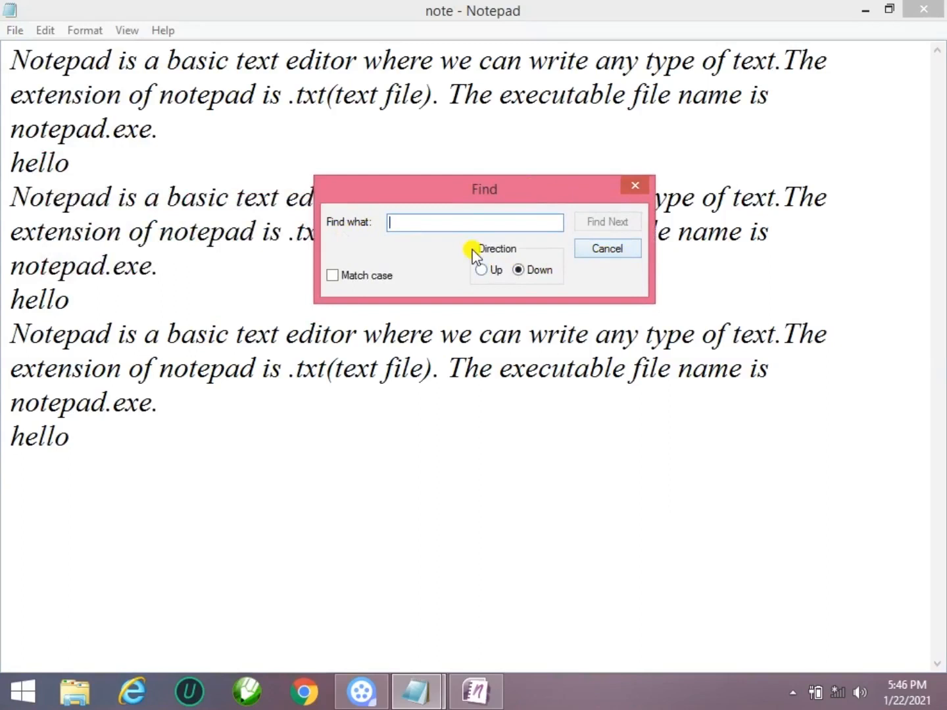
{"action": "type", "text": "notepad"}
{"action": "left_click_drag", "start_coordinate": [449, 199], "coordinate": [493, 216]}
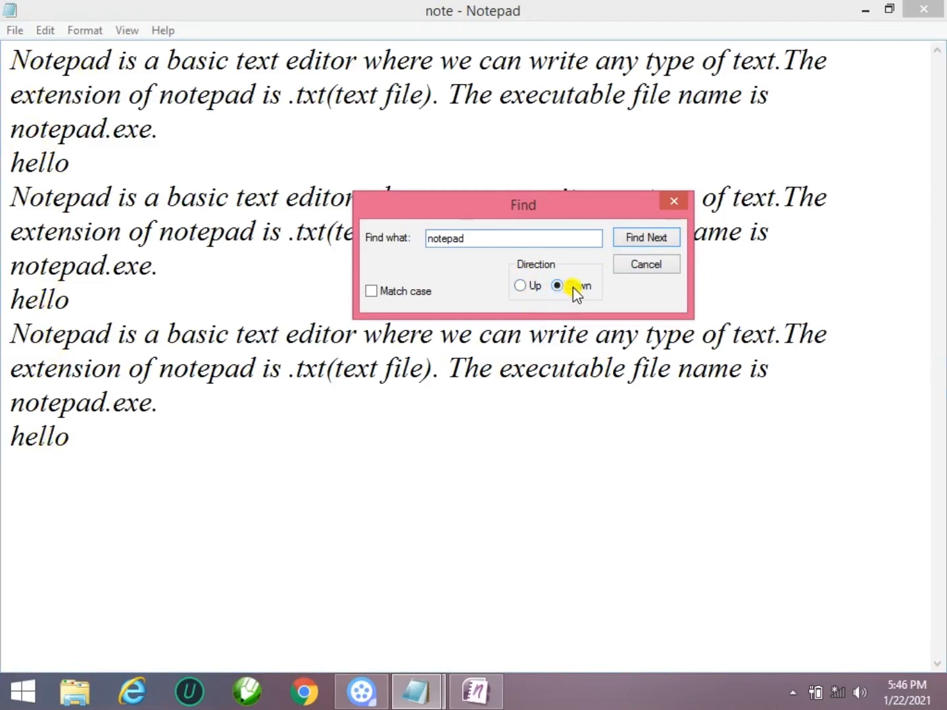
- Step downward through every occurrence of "notepad" until the search runs out of matches, and dismiss the notice
{"action": "left_click", "coordinate": [646, 238]}
{"action": "left_click", "coordinate": [646, 239]}
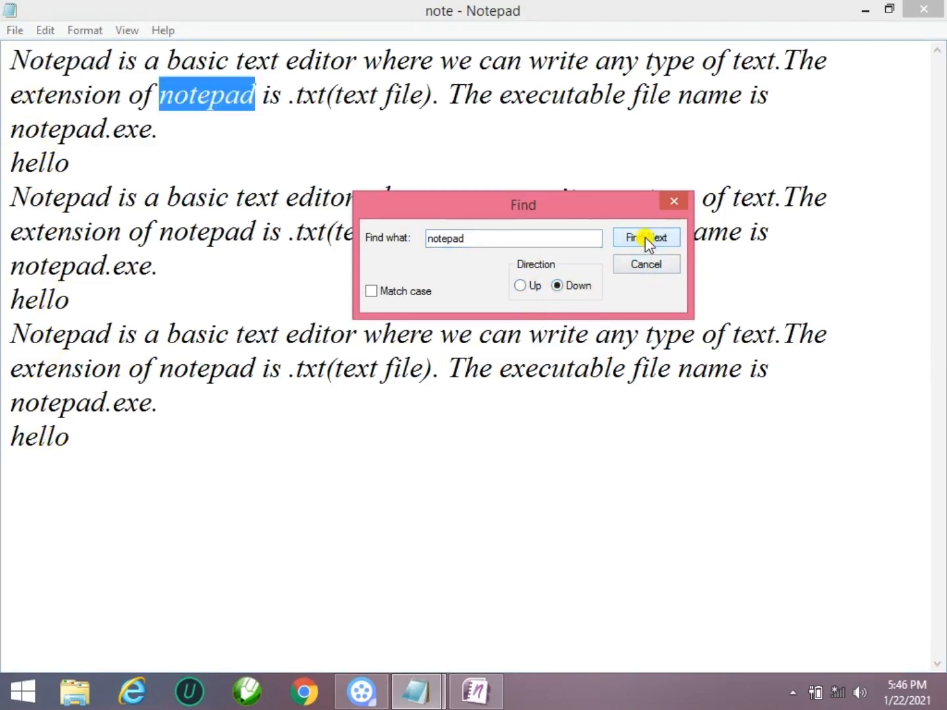
{"action": "left_click", "coordinate": [646, 238]}
{"action": "left_click_drag", "start_coordinate": [581, 211], "coordinate": [676, 437]}
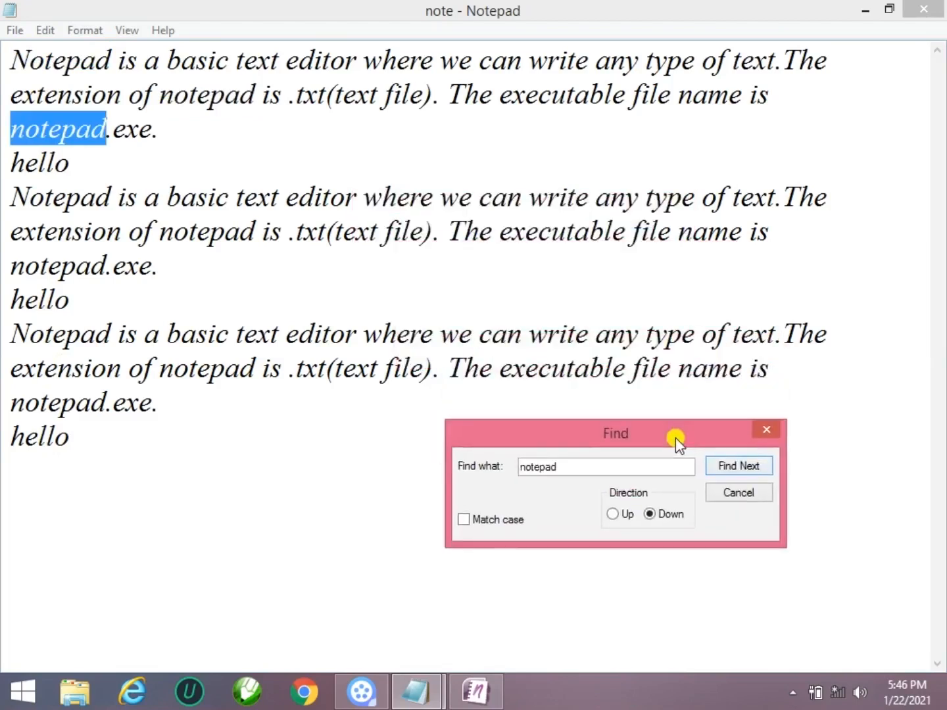
{"action": "left_click", "coordinate": [731, 462]}
{"action": "left_click", "coordinate": [733, 463]}
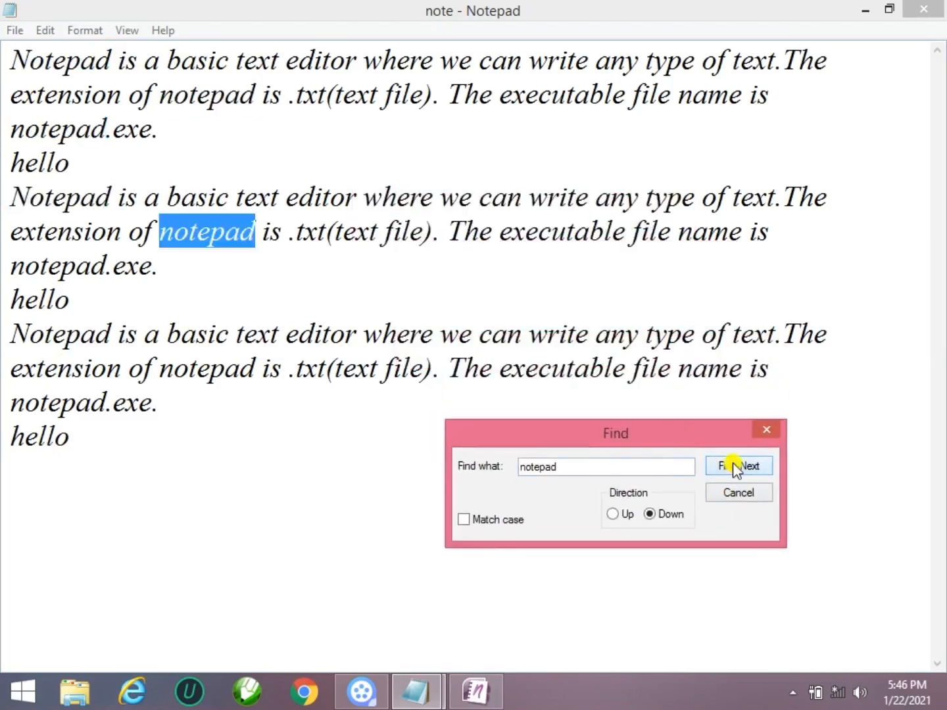
{"action": "left_click", "coordinate": [732, 462]}
{"action": "left_click", "coordinate": [732, 463]}
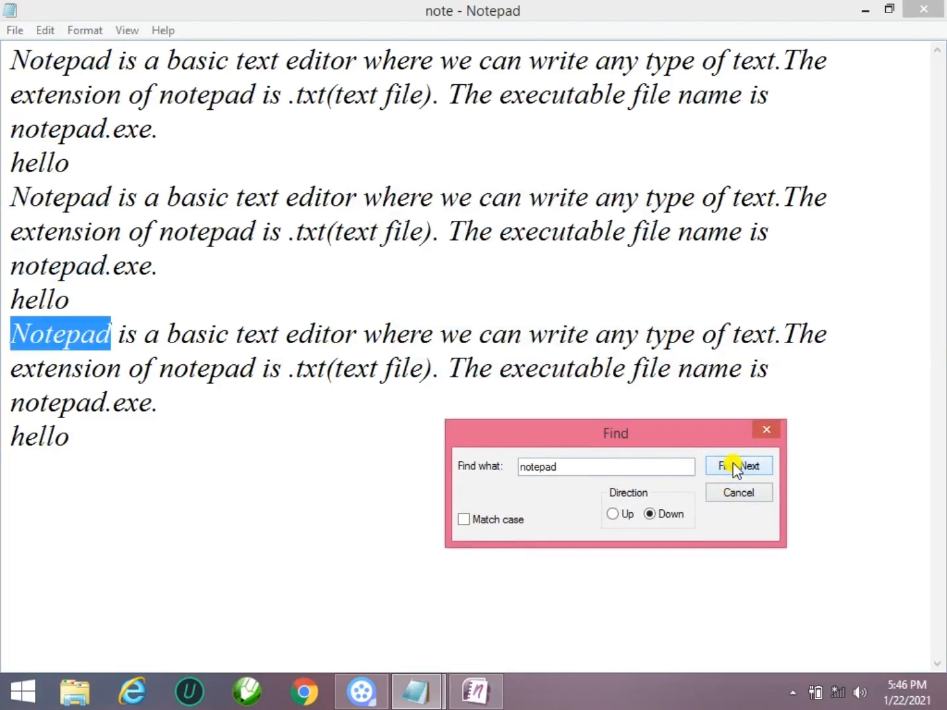
{"action": "left_click", "coordinate": [733, 462]}
{"action": "left_click", "coordinate": [732, 462]}
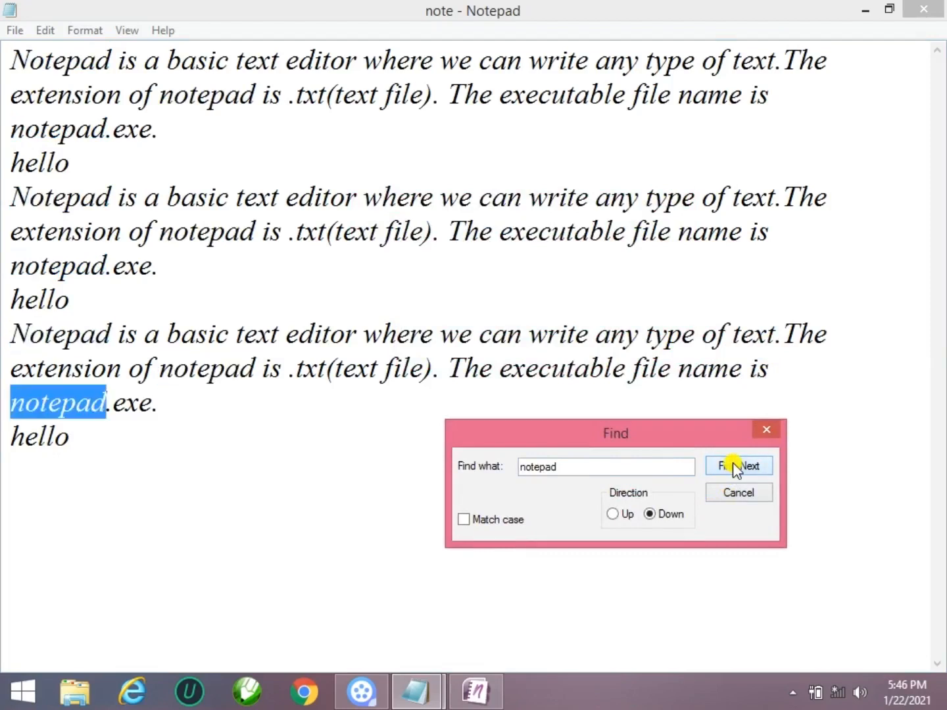
{"action": "left_click", "coordinate": [732, 462]}
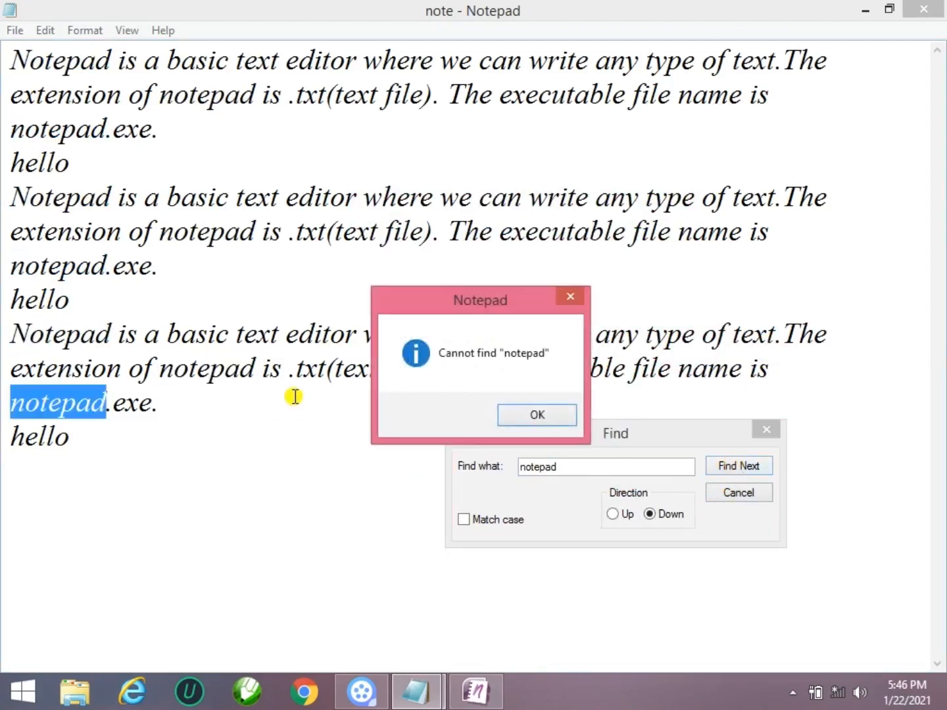
{"action": "left_click", "coordinate": [535, 413]}
- Switch the search direction to Up and step back through the matches to the first word of the text
{"action": "left_click_drag", "start_coordinate": [640, 434], "coordinate": [635, 399]}
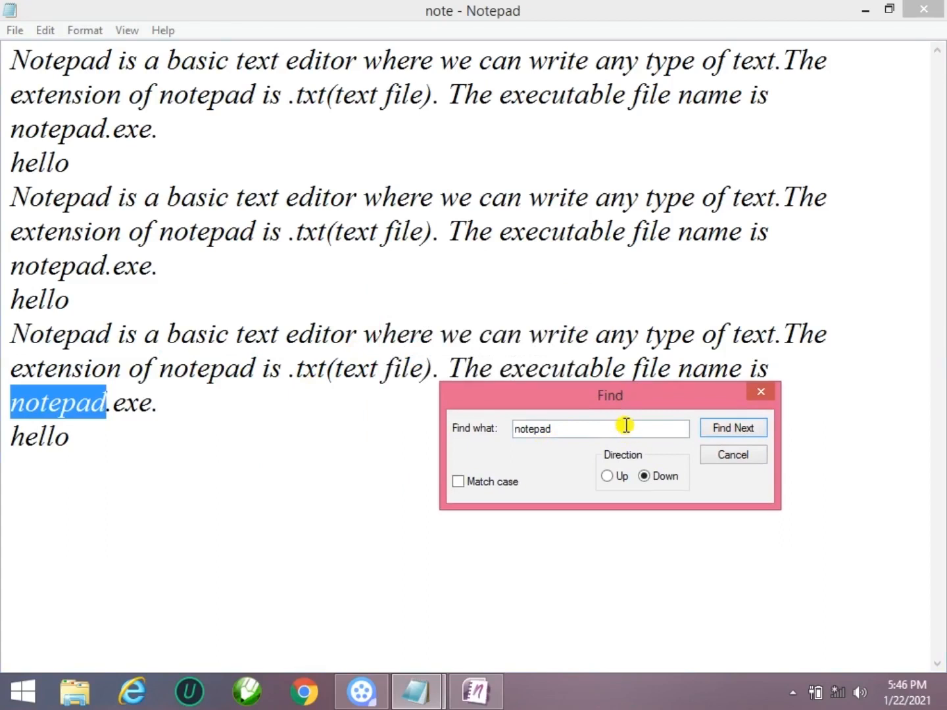
{"action": "left_click", "coordinate": [615, 478]}
{"action": "left_click", "coordinate": [724, 432]}
{"action": "left_click", "coordinate": [723, 431]}
{"action": "left_click", "coordinate": [723, 430]}
{"action": "left_click", "coordinate": [724, 429]}
{"action": "left_click", "coordinate": [724, 431]}
{"action": "left_click", "coordinate": [723, 431]}
{"action": "left_click", "coordinate": [724, 430]}
{"action": "left_click", "coordinate": [724, 431]}
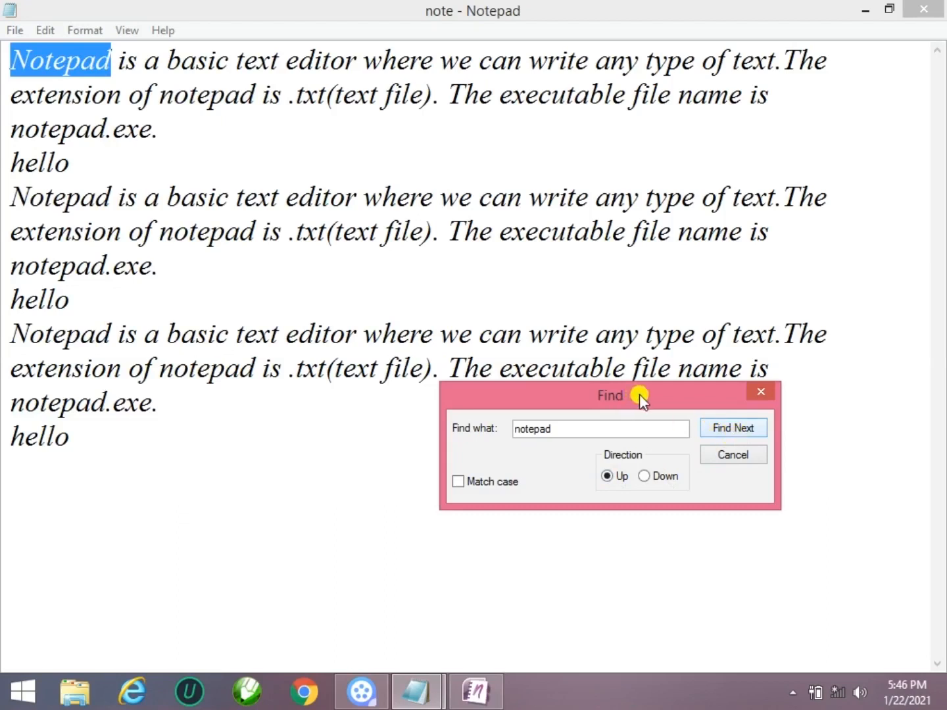
- Search downward for "notepad" with Match case on, step through to the last lowercase match, and close Find
{"action": "left_click_drag", "start_coordinate": [639, 393], "coordinate": [659, 361]}
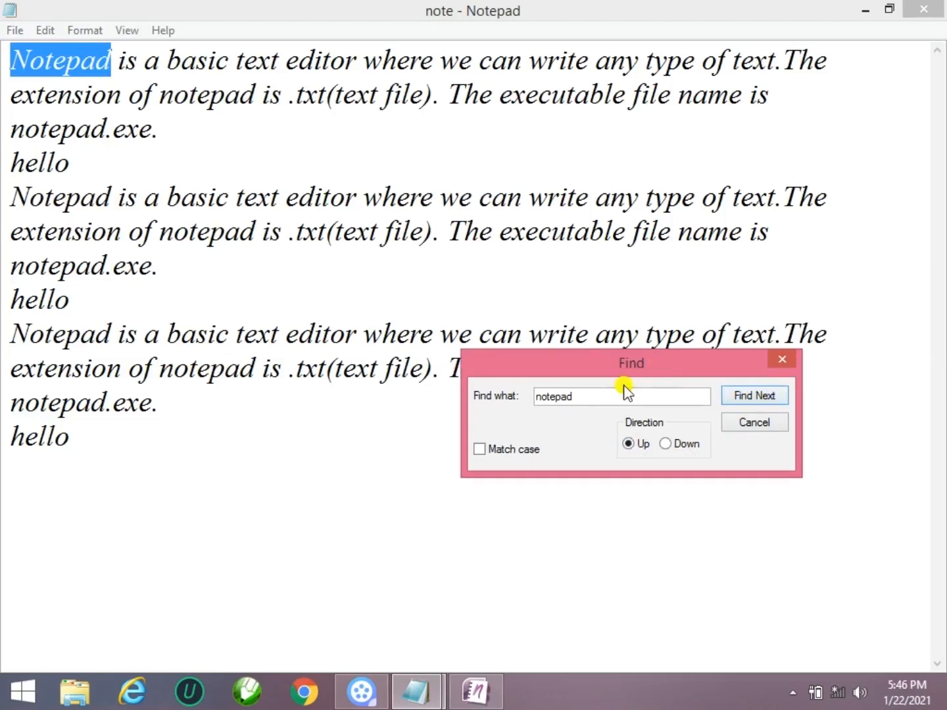
{"action": "left_click", "coordinate": [480, 450]}
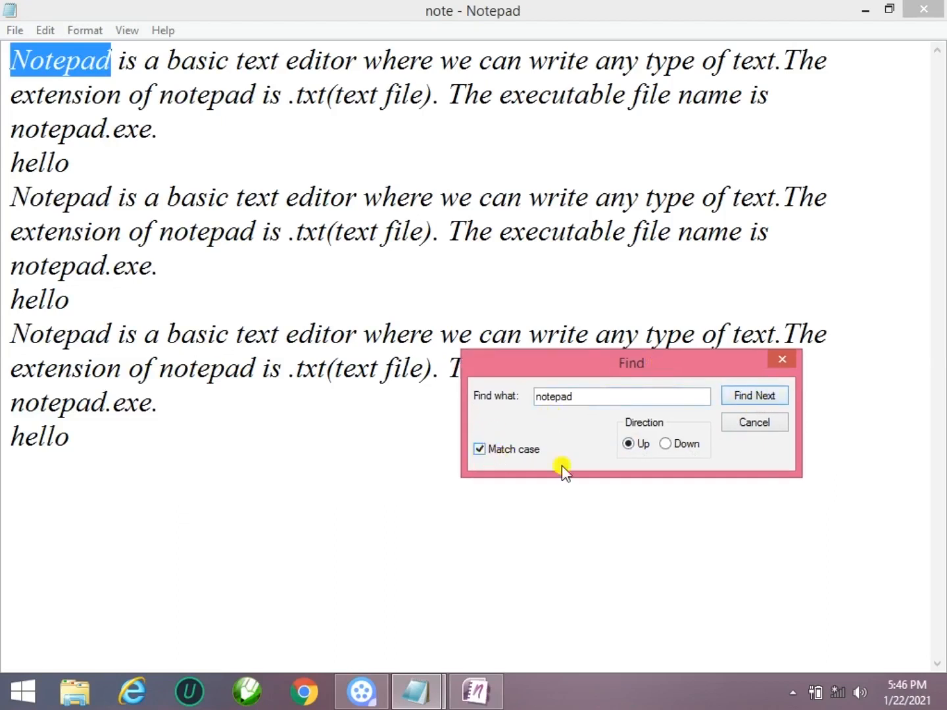
{"action": "left_click", "coordinate": [676, 451]}
{"action": "left_click_drag", "start_coordinate": [596, 397], "coordinate": [484, 389]}
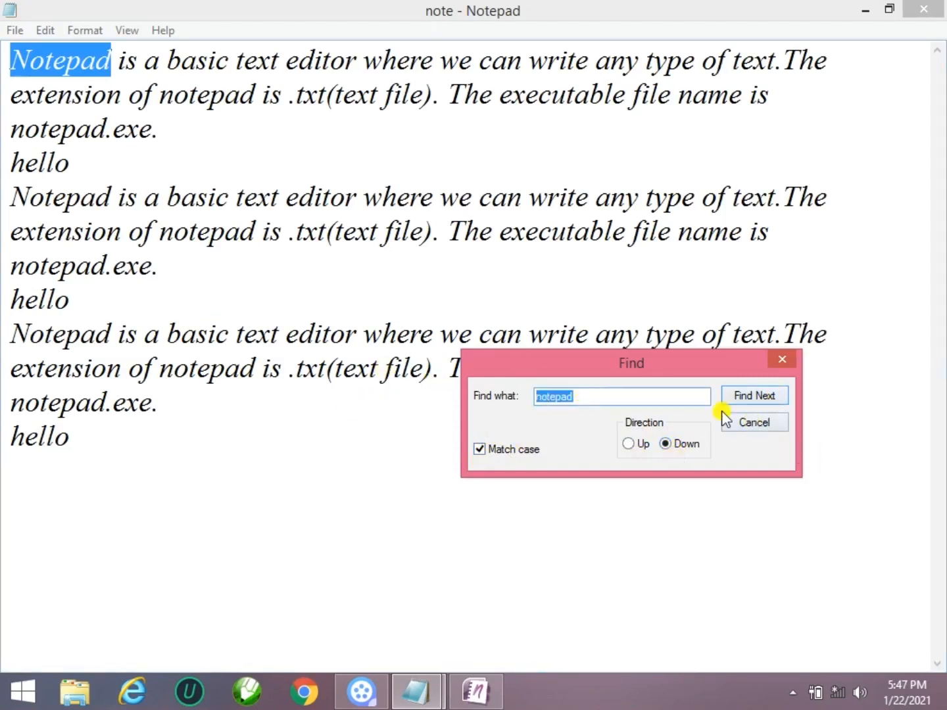
{"action": "left_click", "coordinate": [658, 397]}
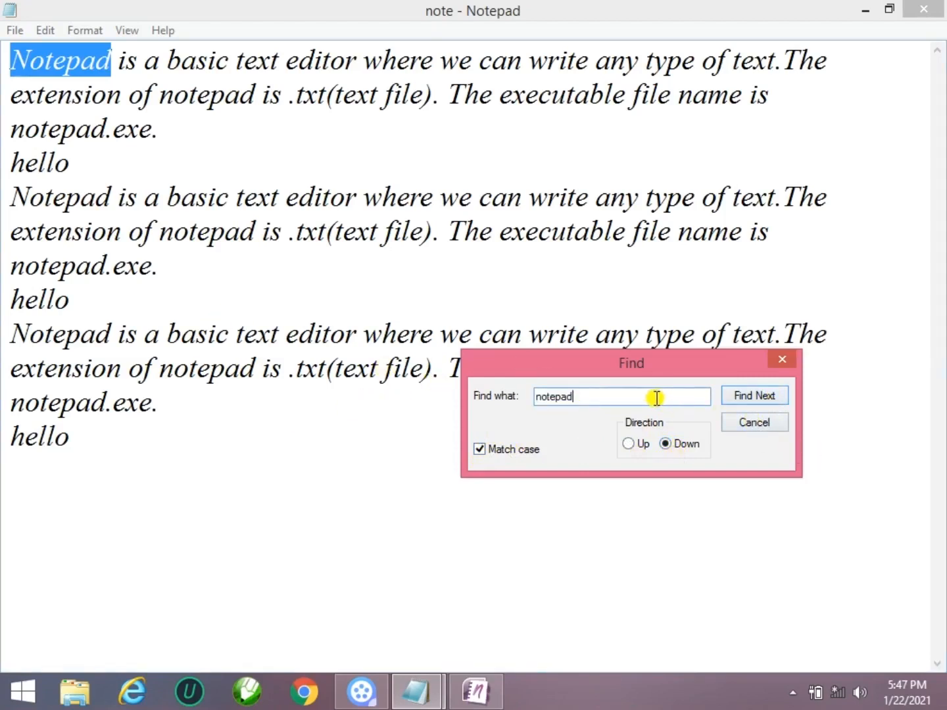
{"action": "left_click", "coordinate": [760, 399]}
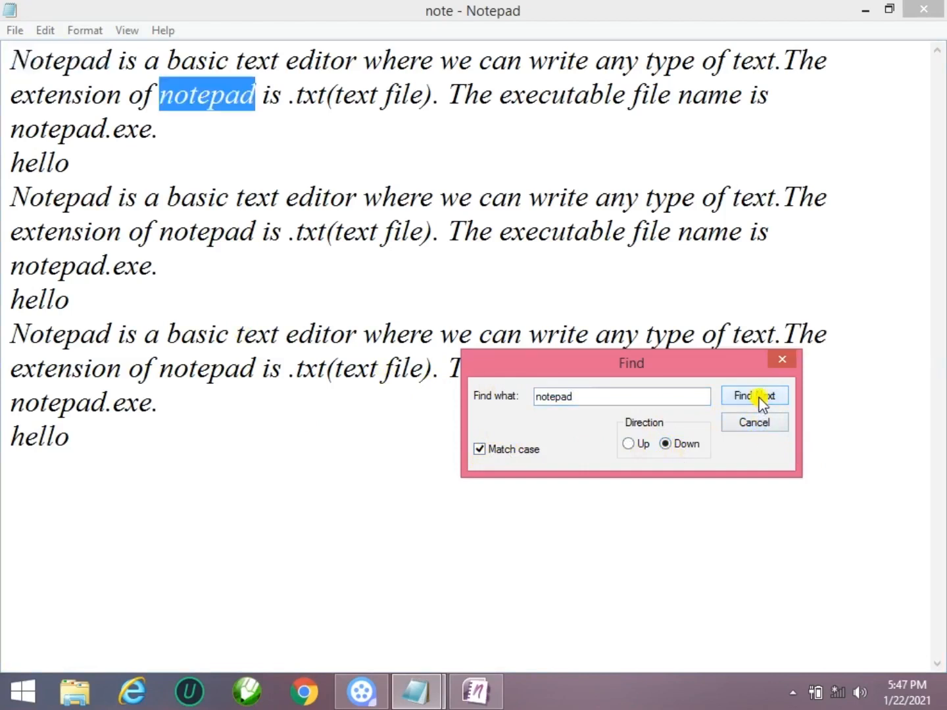
{"action": "left_click", "coordinate": [760, 398]}
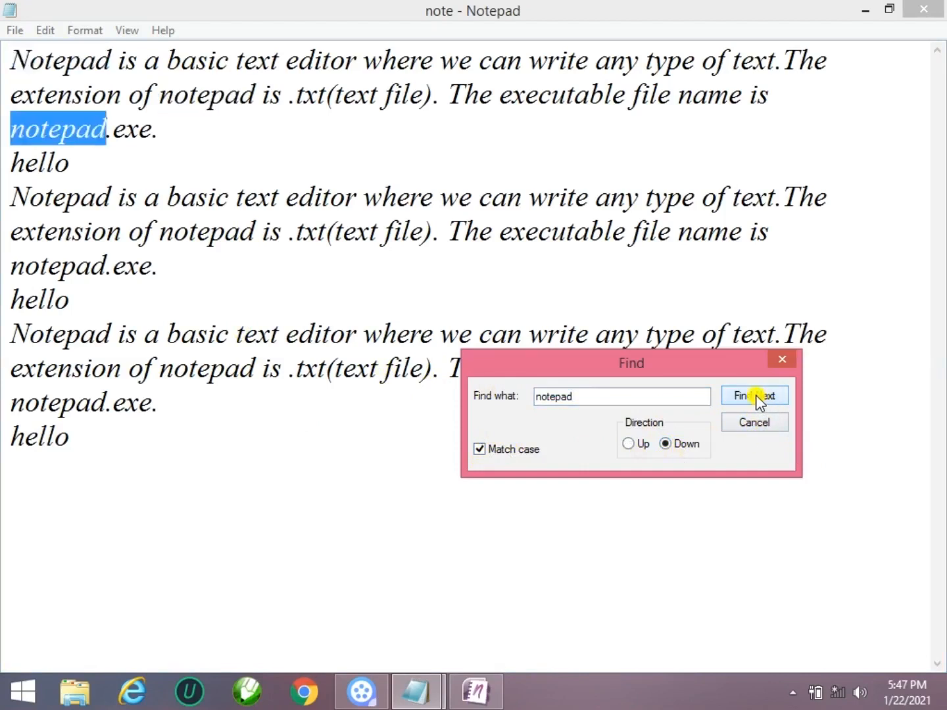
{"action": "left_click", "coordinate": [759, 398]}
{"action": "left_click", "coordinate": [759, 397]}
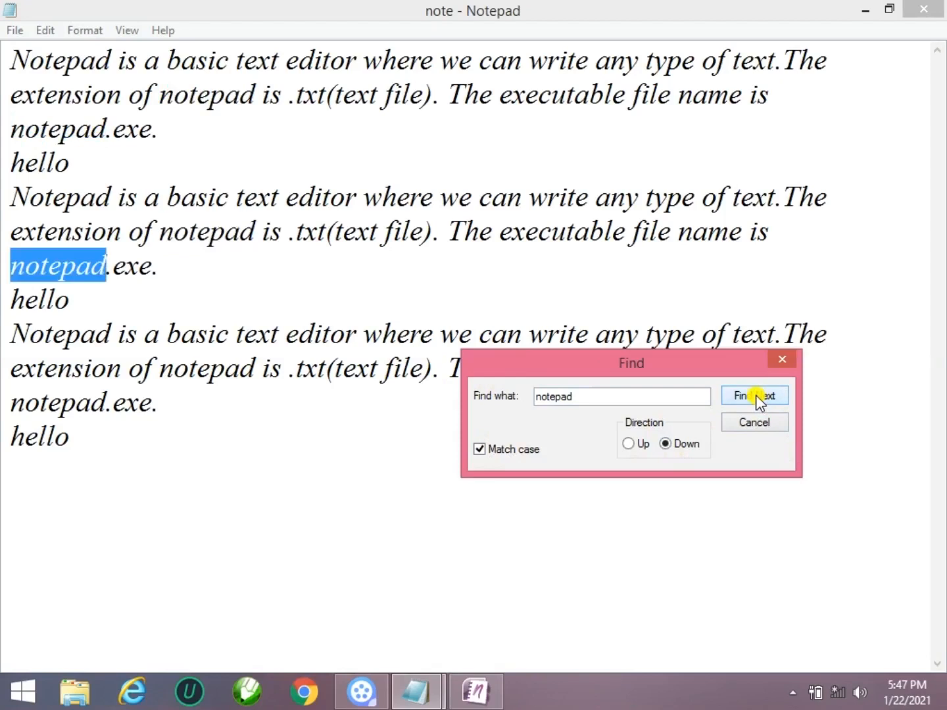
{"action": "left_click", "coordinate": [759, 398]}
{"action": "left_click", "coordinate": [760, 398]}
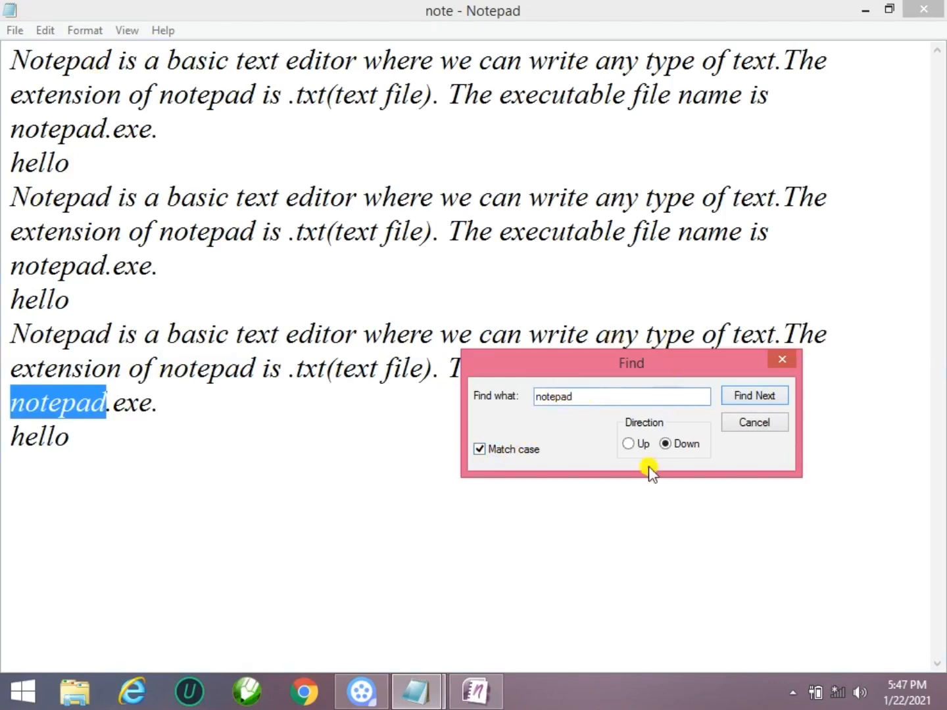
{"action": "left_click", "coordinate": [756, 424]}
- Find the first "notepad" from the start of the text without Match case, then close the Find dialog
{"action": "left_click", "coordinate": [13, 59]}
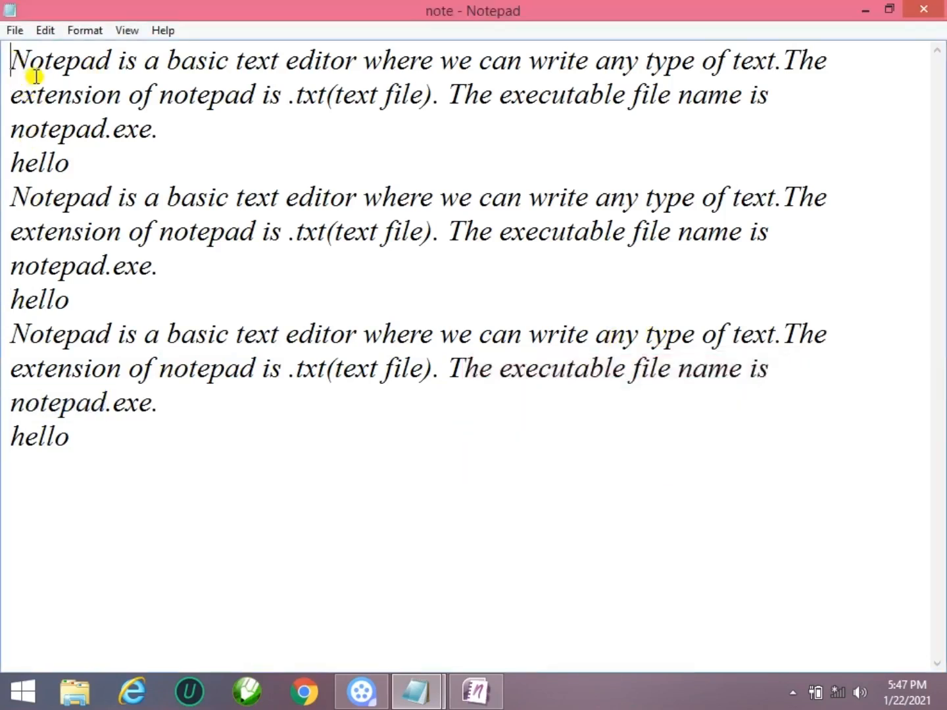
{"action": "left_click", "coordinate": [45, 30]}
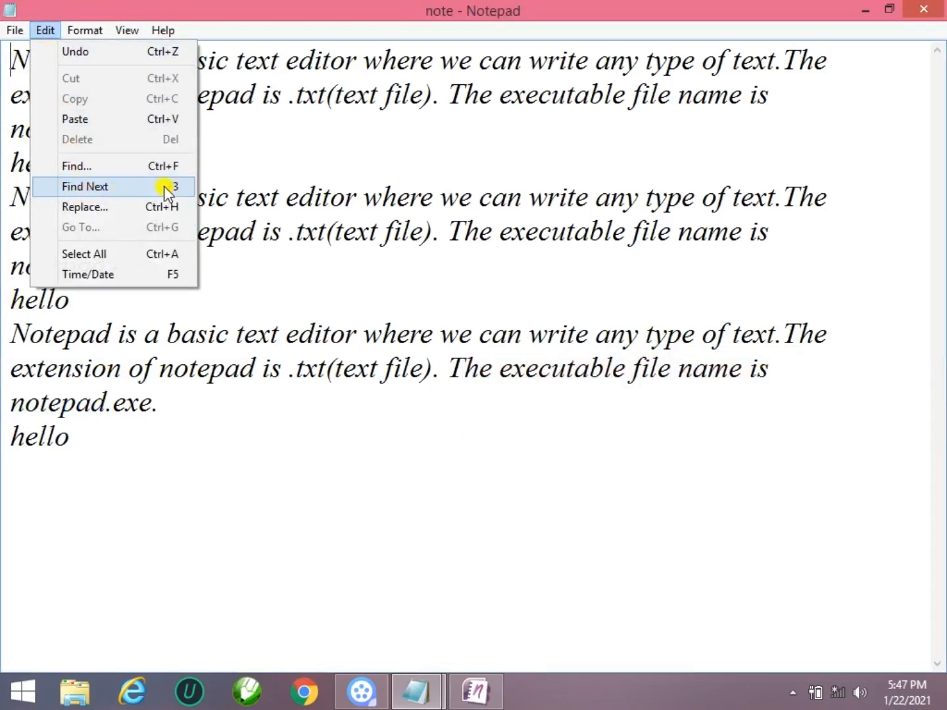
{"action": "left_click", "coordinate": [100, 168]}
{"action": "left_click_drag", "start_coordinate": [153, 163], "coordinate": [409, 268]}
{"action": "left_click", "coordinate": [617, 305]}
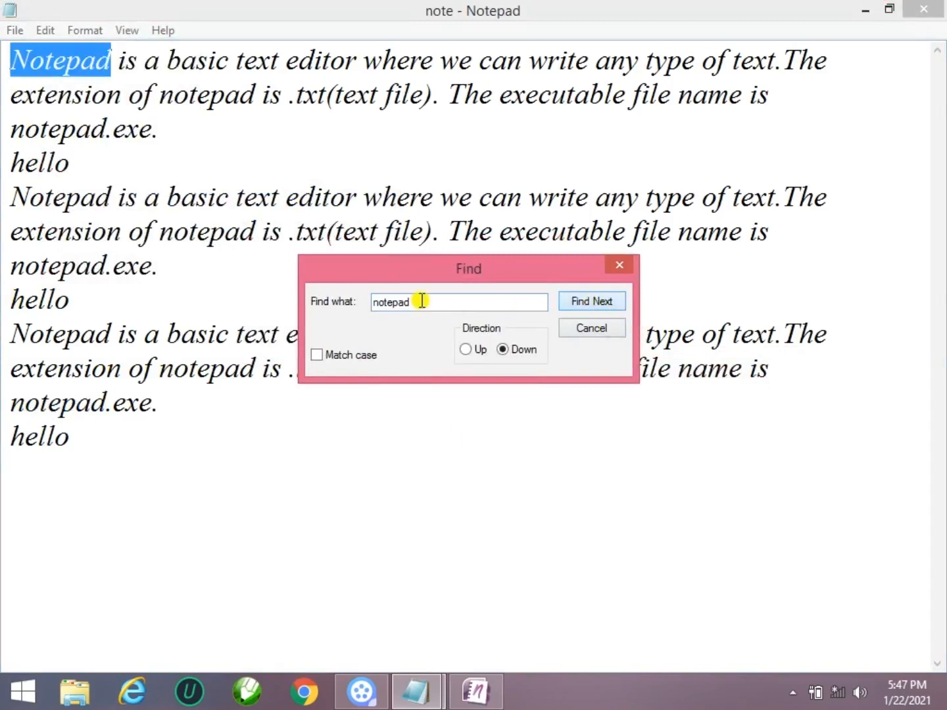
{"action": "left_click", "coordinate": [578, 329]}
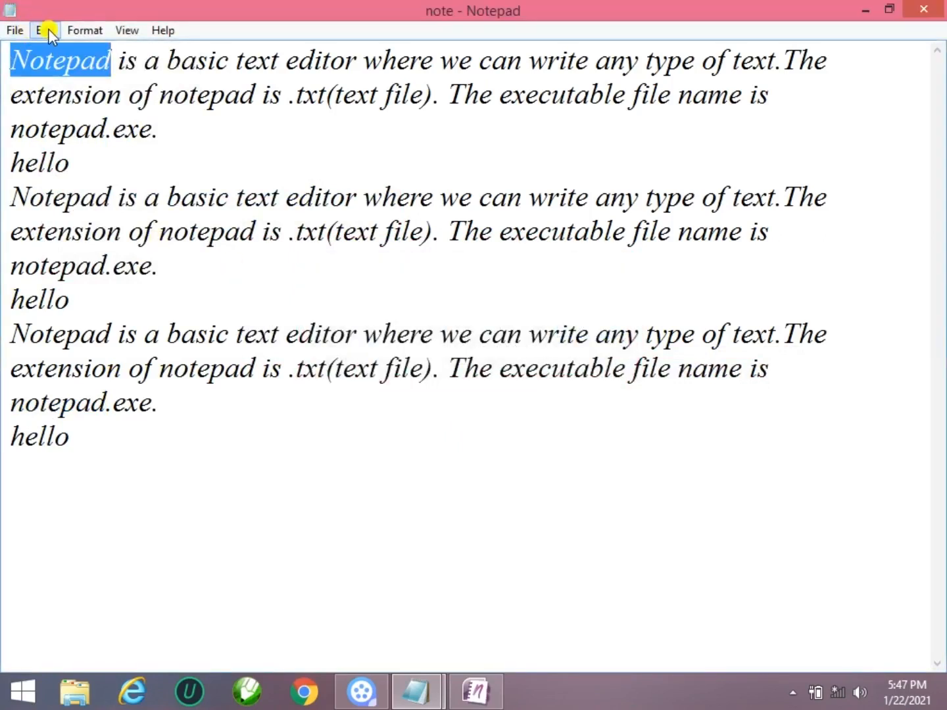
- Repeat Find Next without the Find dialog through the remaining "notepad" matches to the end, and dismiss the notice
{"action": "left_click", "coordinate": [48, 29]}
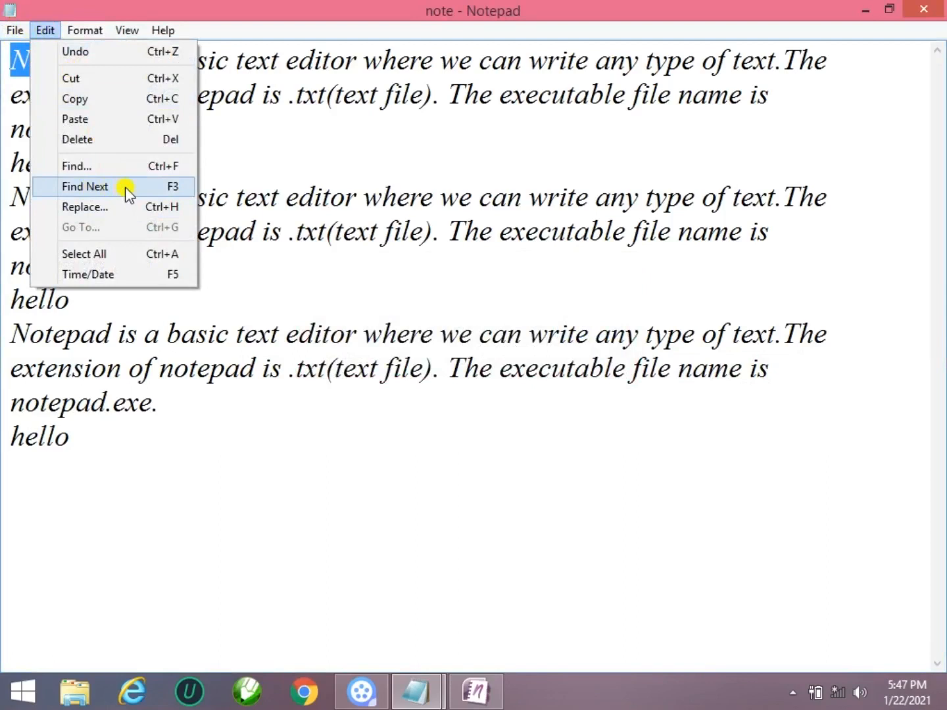
{"action": "left_click", "coordinate": [125, 187]}
{"action": "key", "text": "F3"}
{"action": "key", "text": "F3"}
{"action": "key", "text": "F3"}
{"action": "key", "text": "F3"}
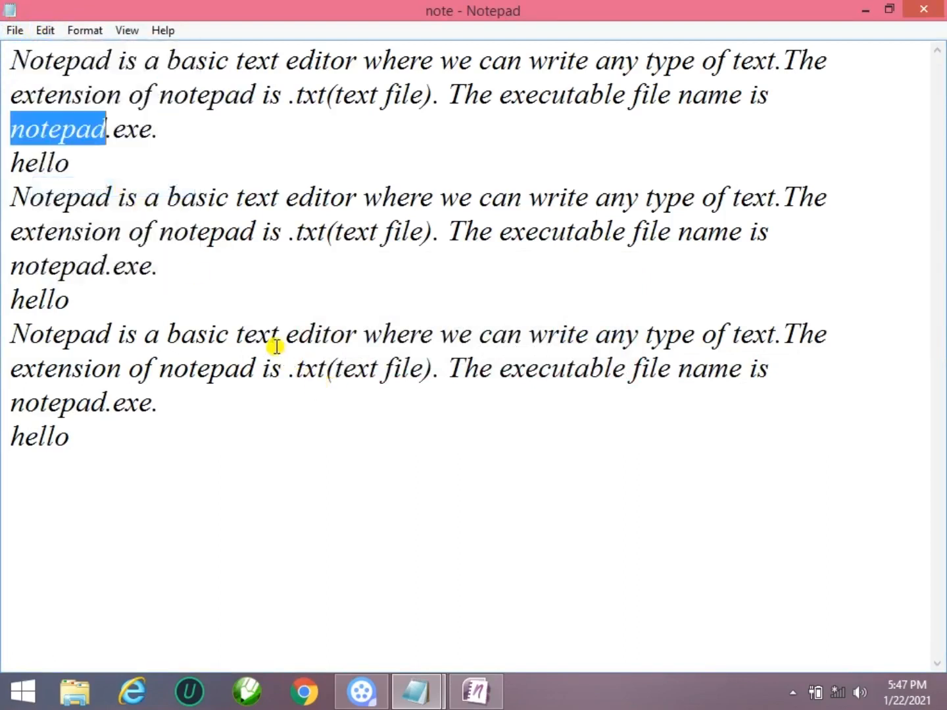
{"action": "key", "text": "F3"}
{"action": "key", "text": "F3"}
{"action": "key", "text": "F3"}
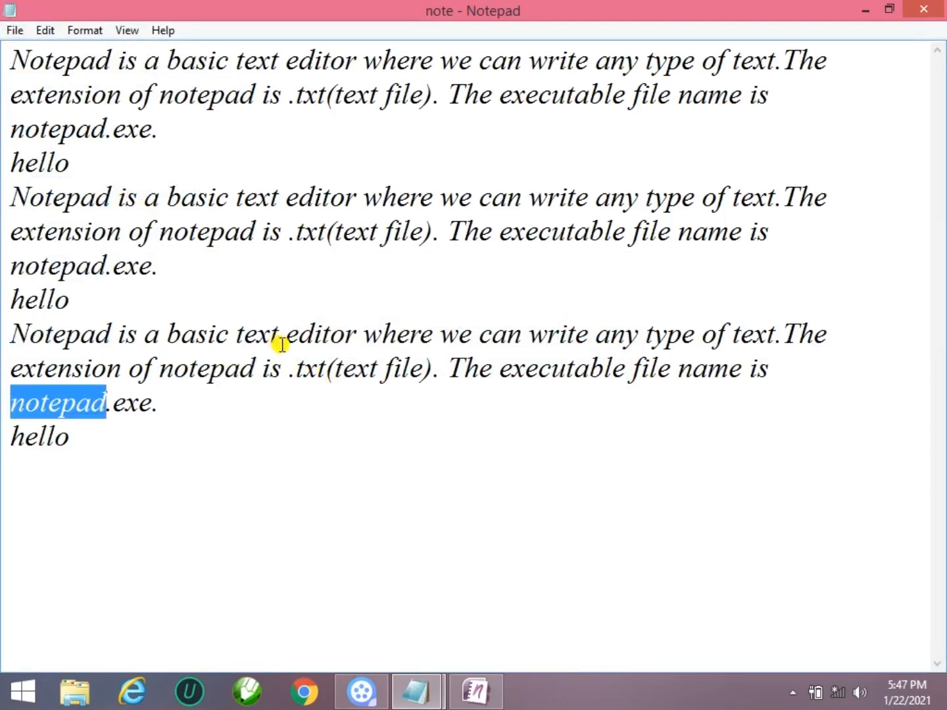
{"action": "key", "text": "F3"}
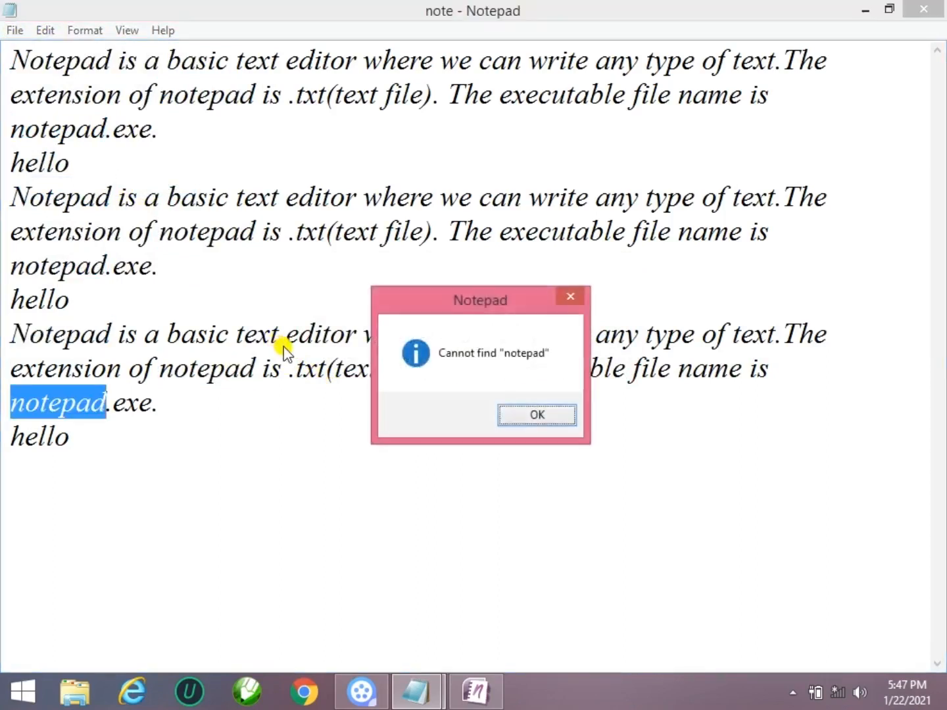
{"action": "left_click", "coordinate": [534, 414]}
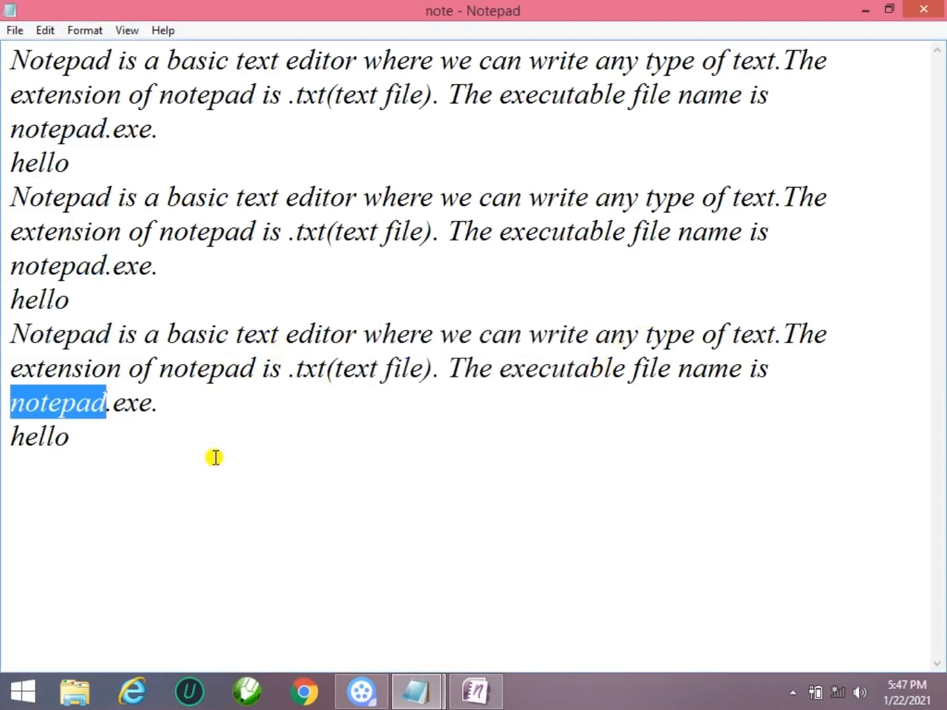
- From the start of the text, open Replace for "notepad" and set the replacement to "NOTEPAD"
{"action": "left_click", "coordinate": [9, 58]}
{"action": "left_click", "coordinate": [43, 30]}
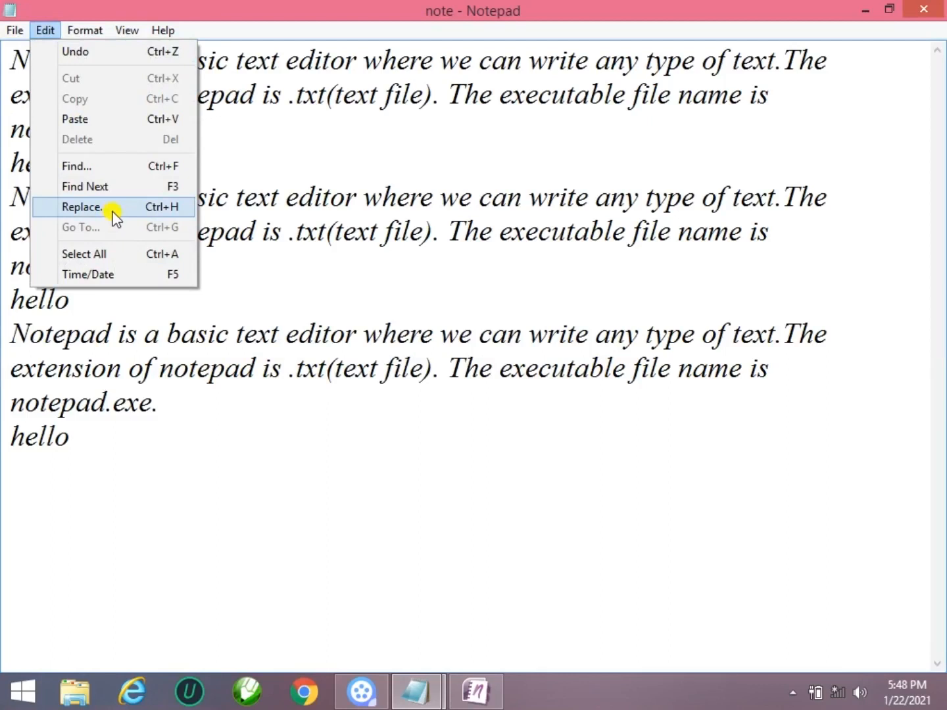
{"action": "left_click", "coordinate": [113, 210]}
{"action": "left_click_drag", "start_coordinate": [230, 122], "coordinate": [564, 218]}
{"action": "left_click", "coordinate": [539, 249]}
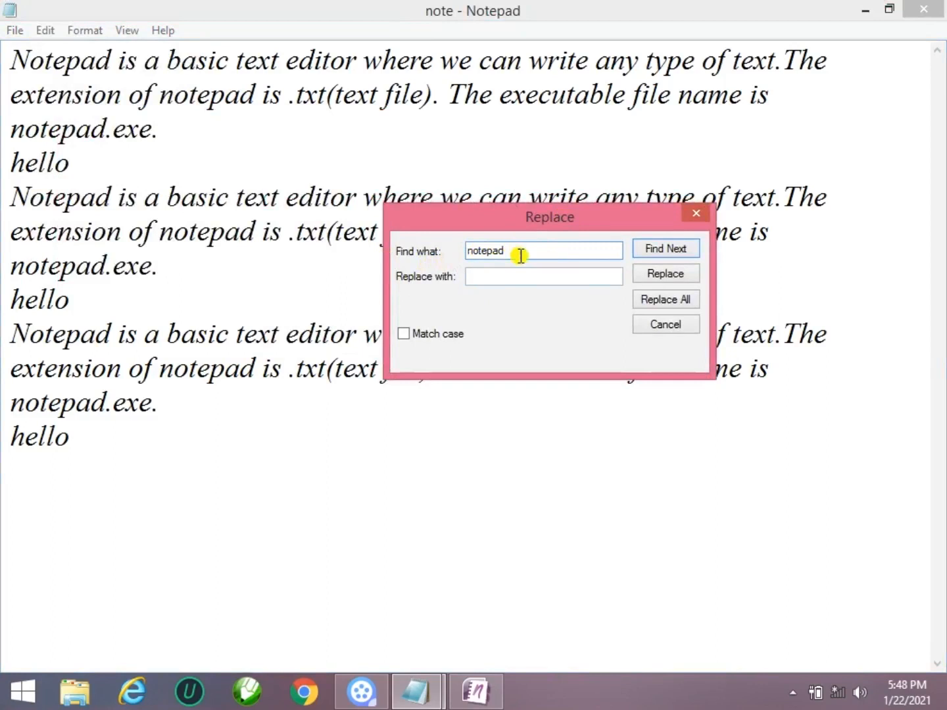
{"action": "left_click", "coordinate": [495, 277]}
{"action": "type", "text": "NOTEPAD"}
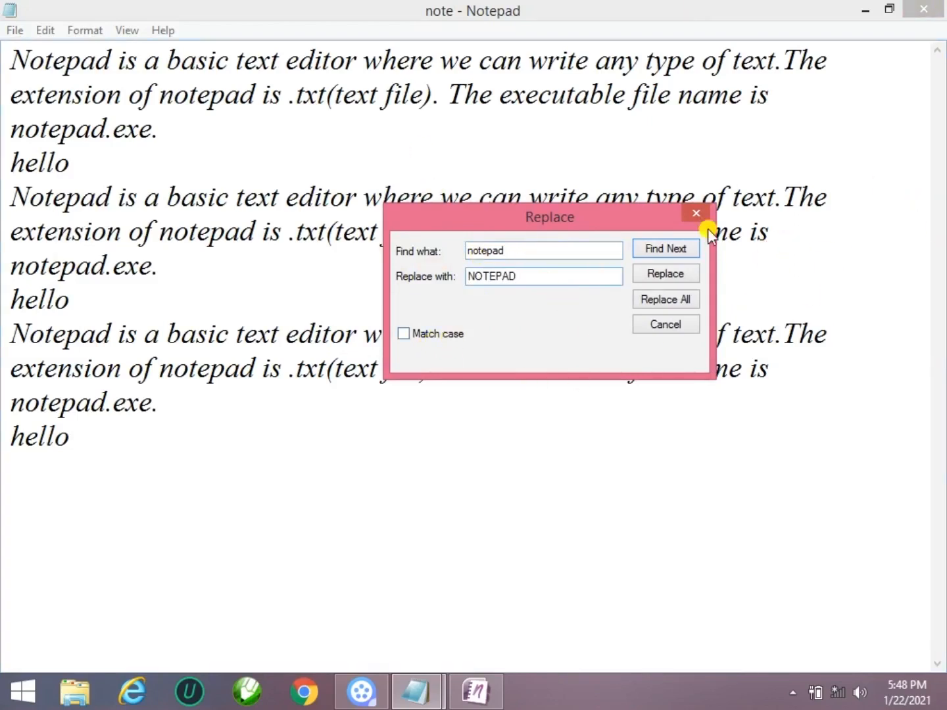
- Find the first "notepad" and replace four matches one at a time with "NOTEPAD"
{"action": "left_click", "coordinate": [665, 249]}
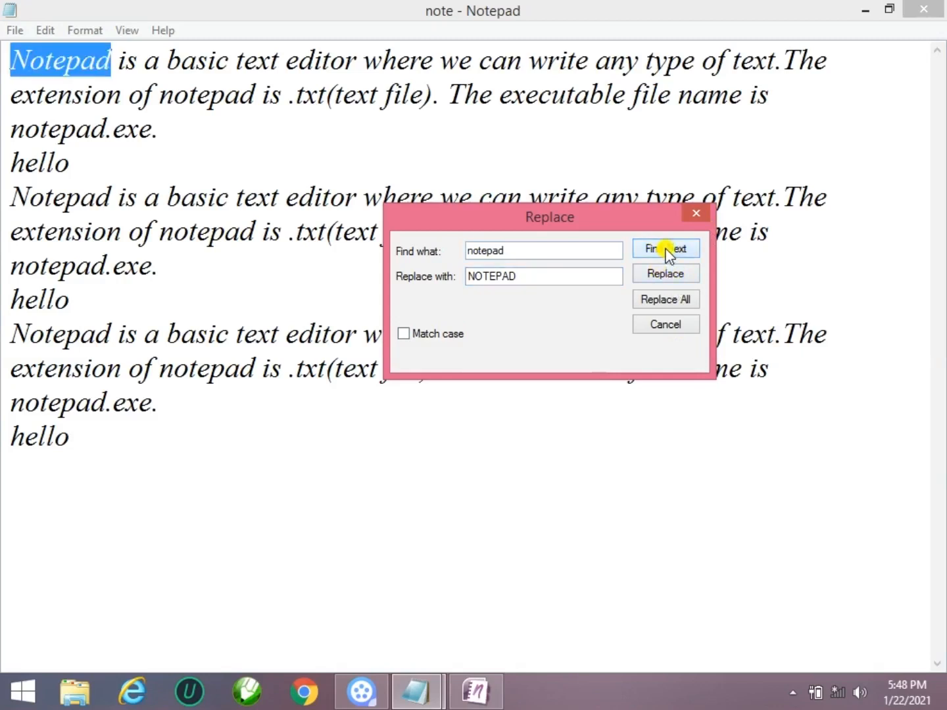
{"action": "left_click", "coordinate": [669, 275]}
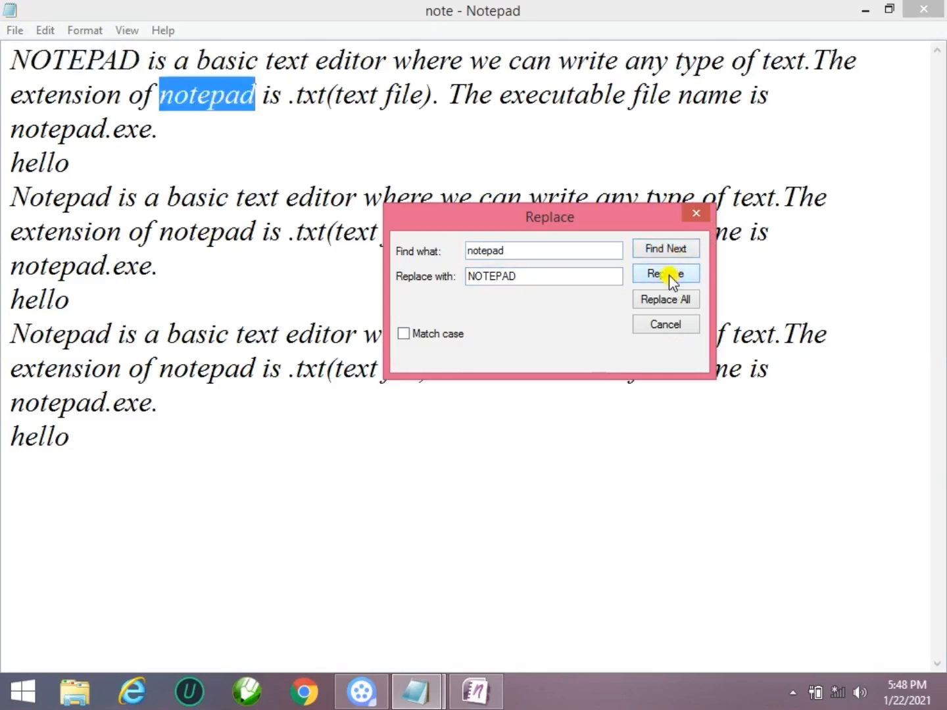
{"action": "left_click", "coordinate": [669, 276]}
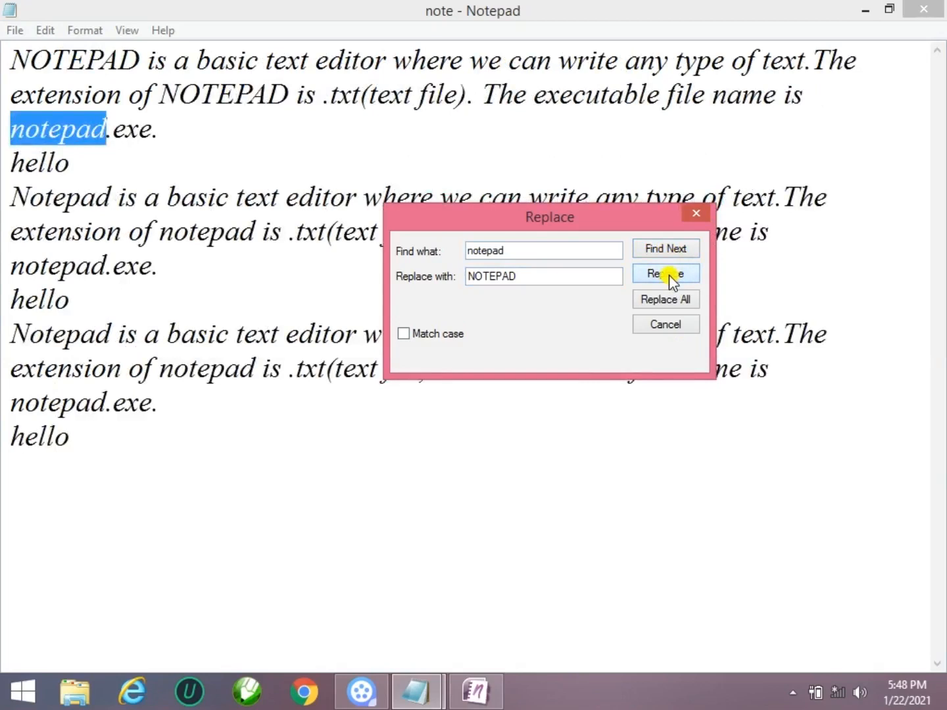
{"action": "left_click", "coordinate": [669, 276]}
{"action": "left_click", "coordinate": [668, 274]}
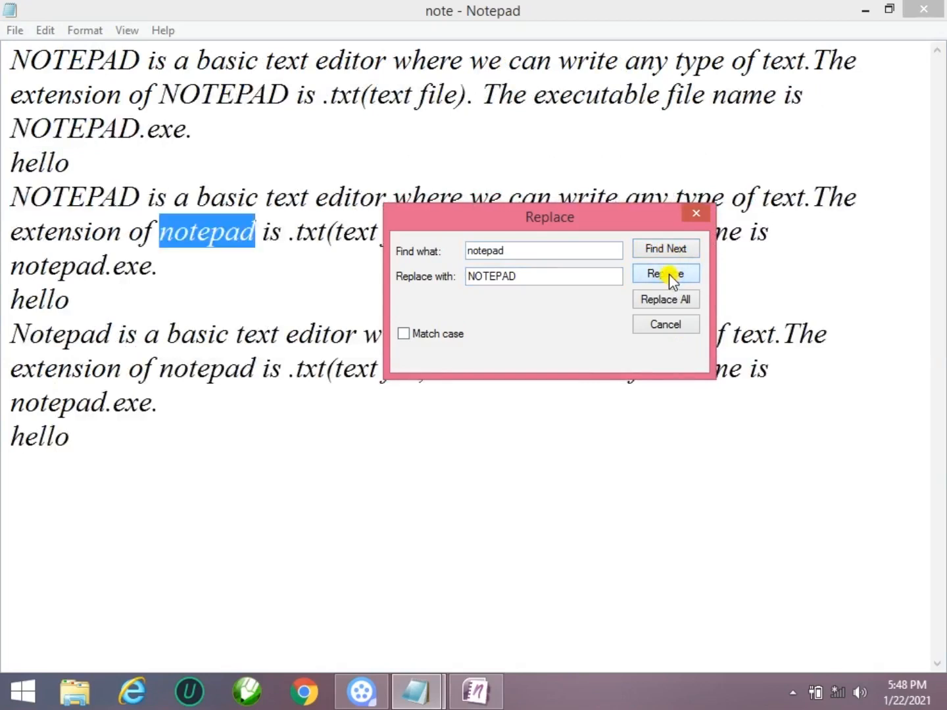
- Replace all remaining "notepad" matches with "NOTEPAD" at once and close the Replace dialog
{"action": "left_click_drag", "start_coordinate": [583, 228], "coordinate": [686, 391]}
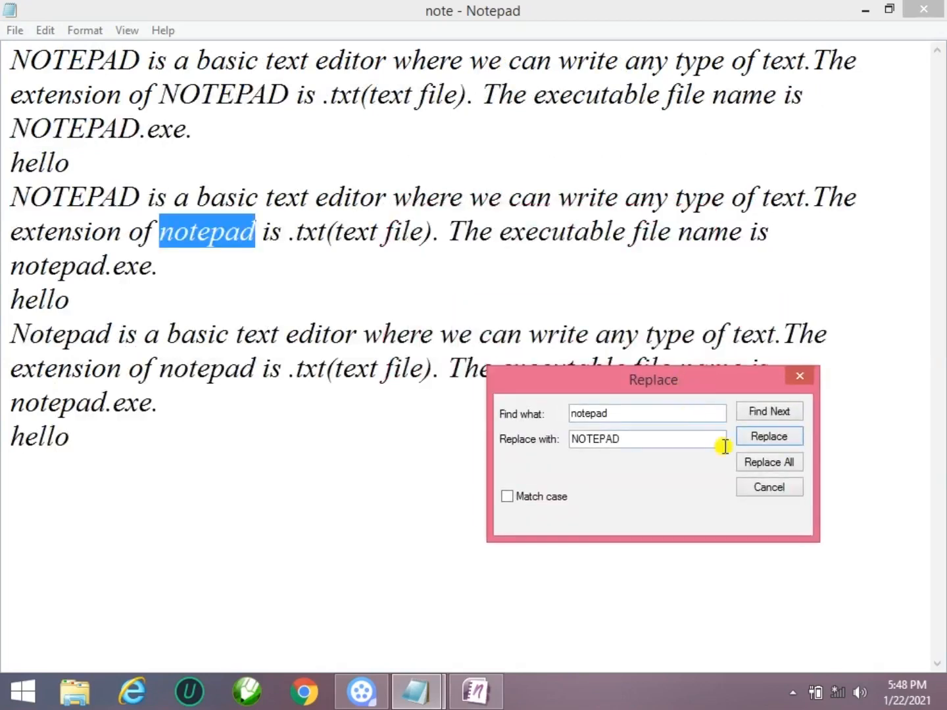
{"action": "left_click", "coordinate": [774, 460]}
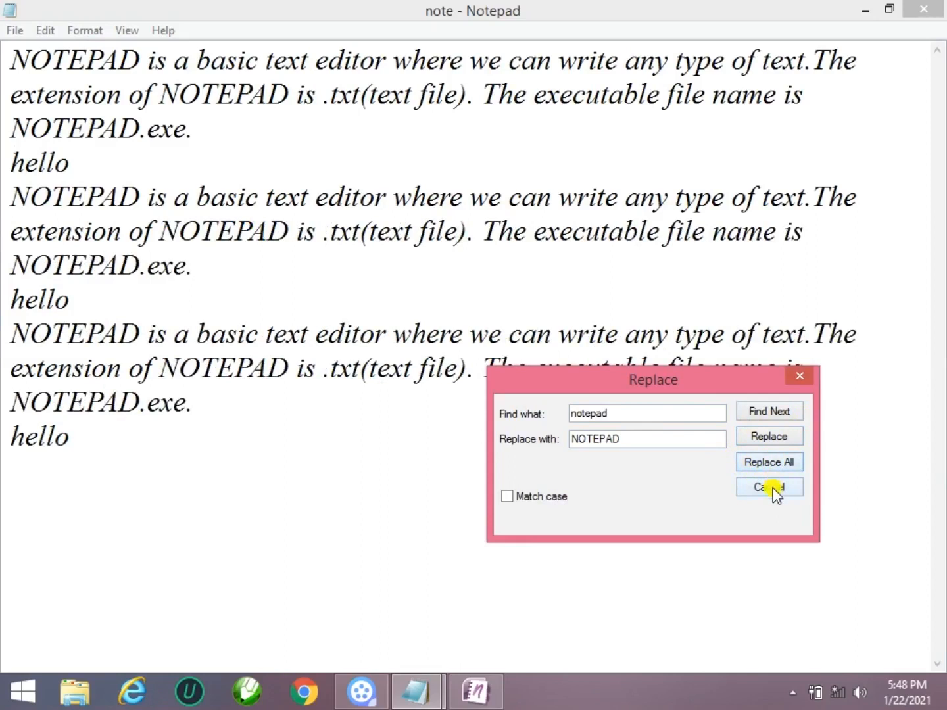
{"action": "left_click", "coordinate": [770, 487]}
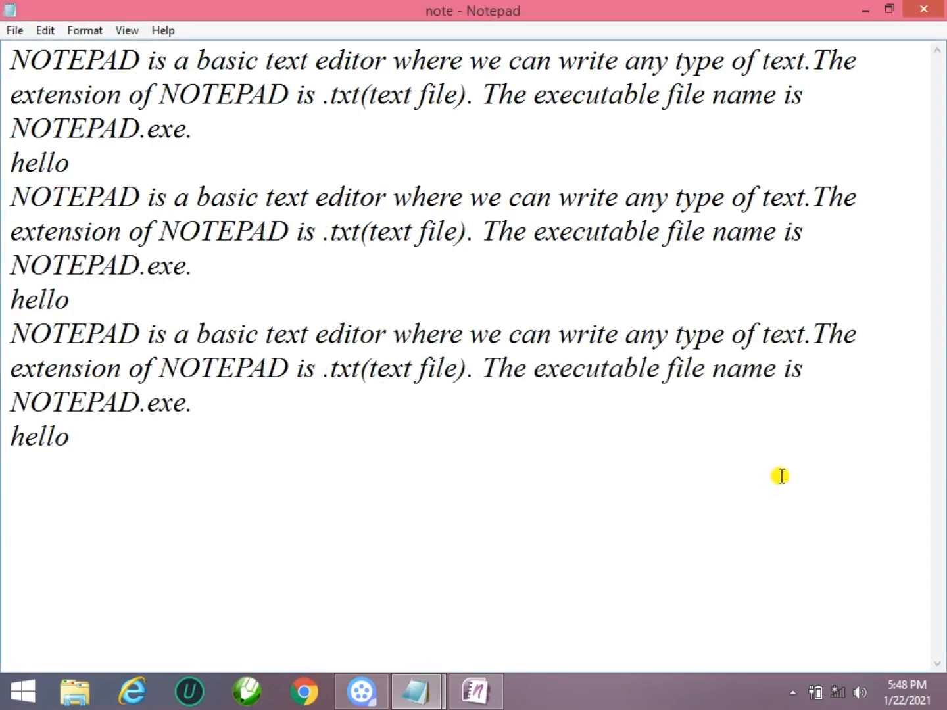
- Undo the Replace All, reapply it with a second Undo, and undo it once more
{"action": "left_click", "coordinate": [45, 32]}
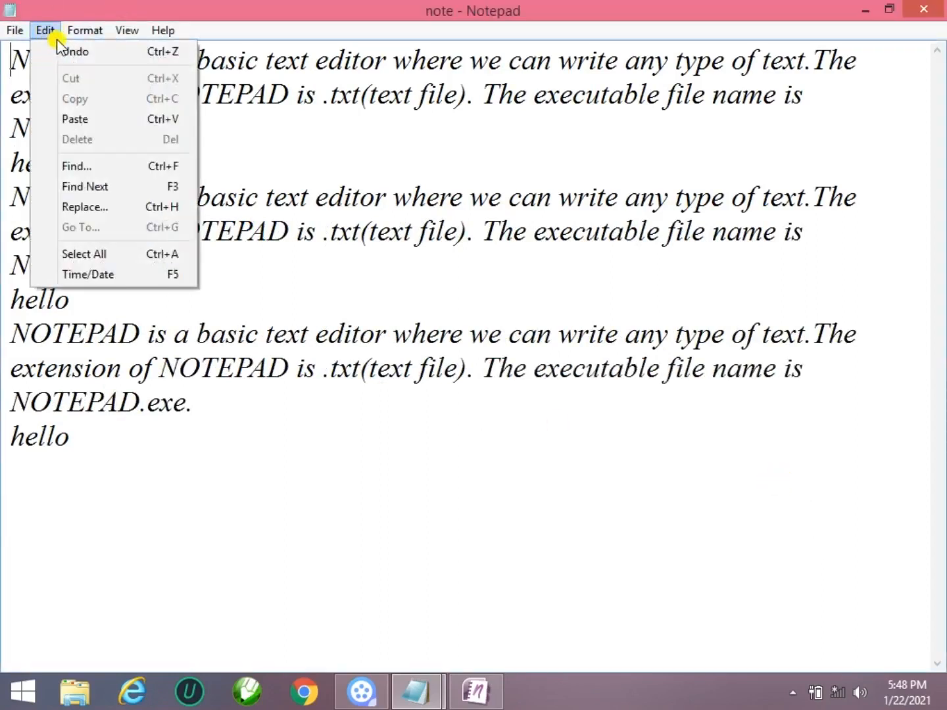
{"action": "left_click", "coordinate": [66, 51]}
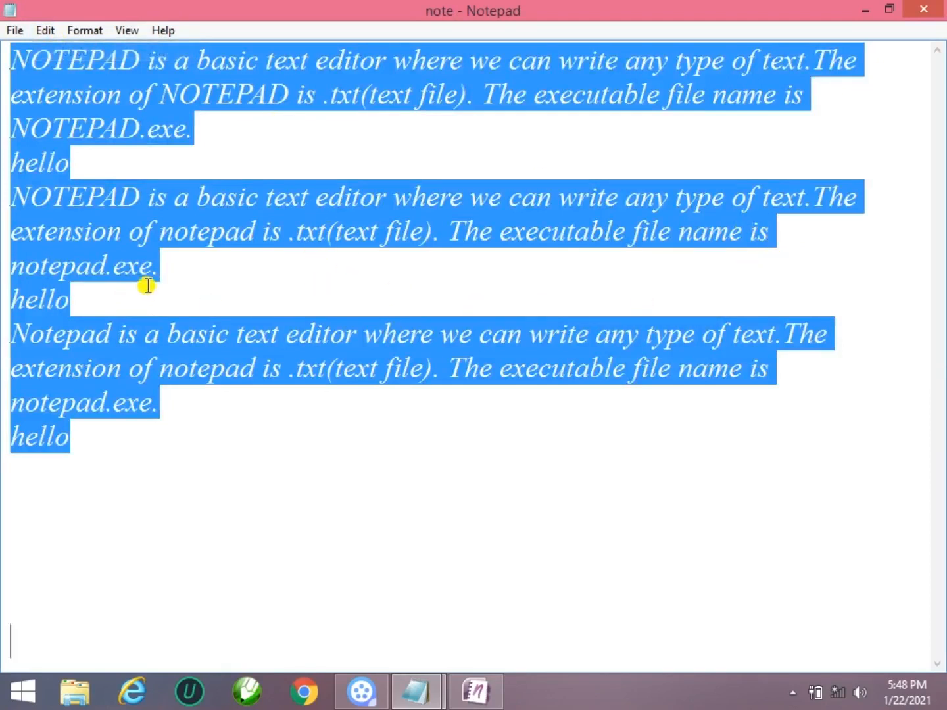
{"action": "left_click_drag", "start_coordinate": [148, 285], "coordinate": [148, 265]}
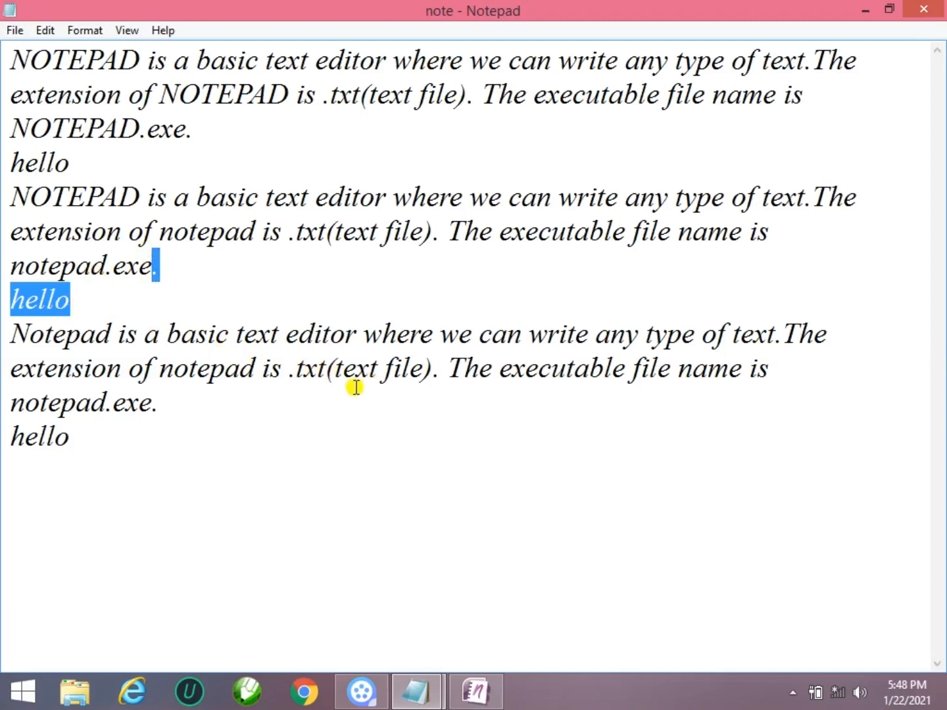
{"action": "left_click", "coordinate": [43, 31]}
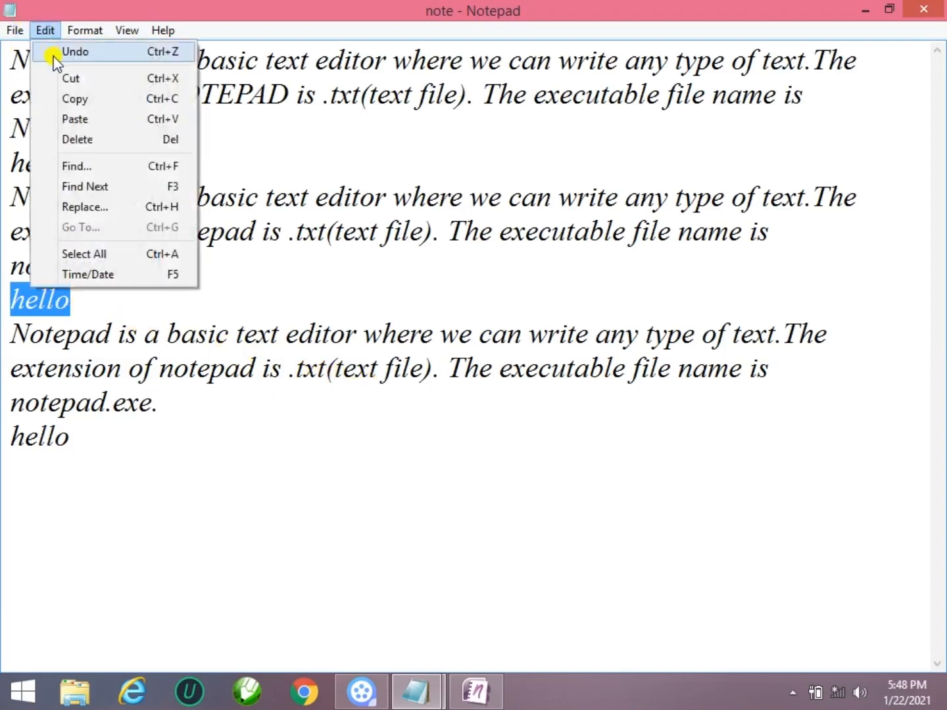
{"action": "left_click", "coordinate": [74, 51]}
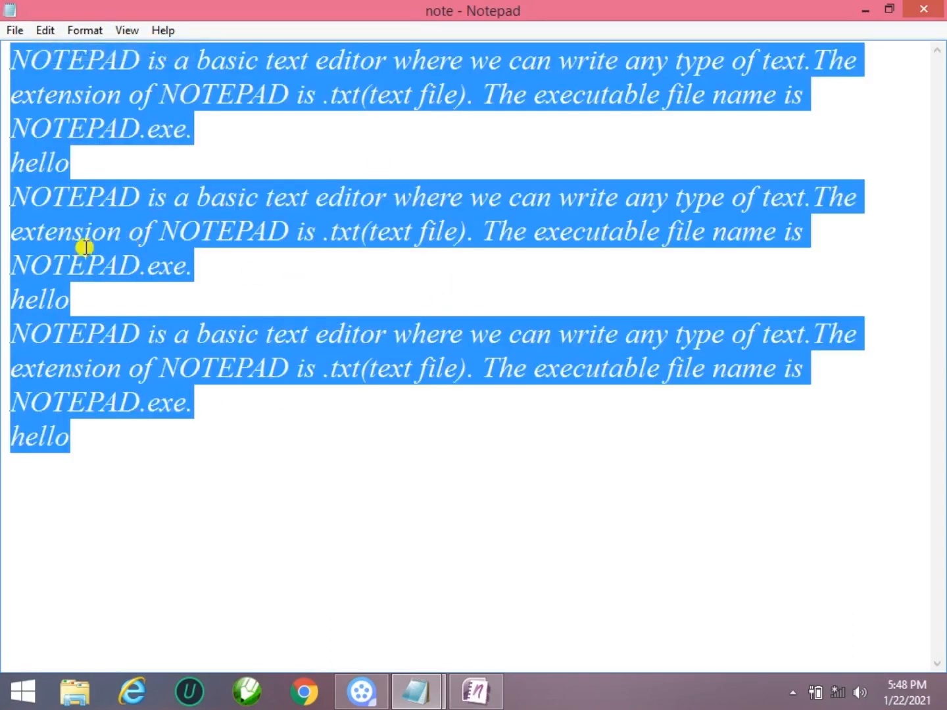
{"action": "left_click", "coordinate": [145, 333]}
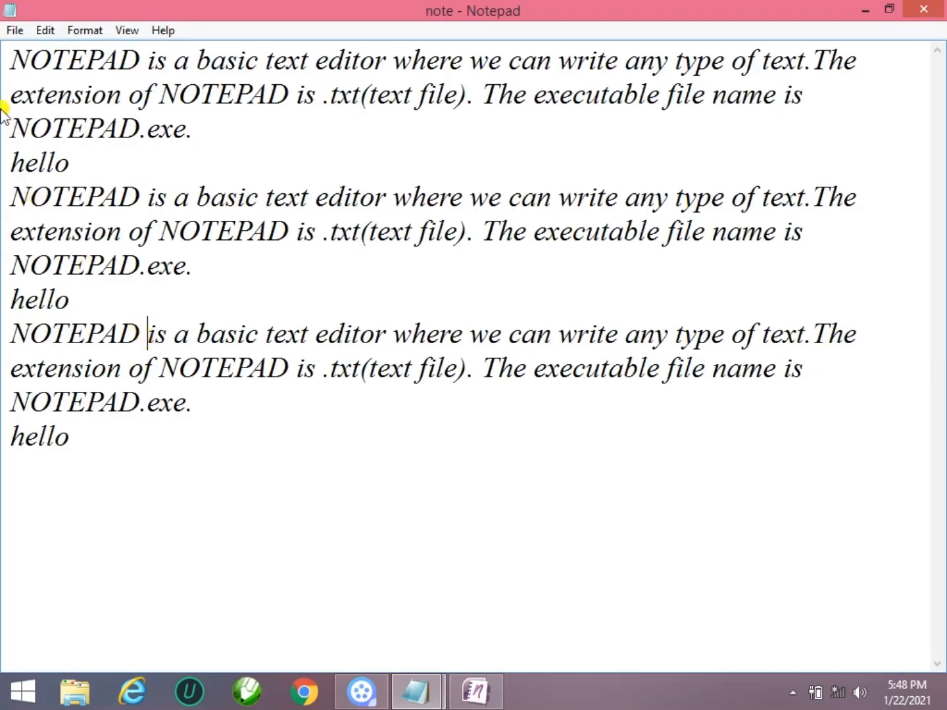
{"action": "left_click", "coordinate": [45, 30]}
{"action": "left_click", "coordinate": [56, 51]}
{"action": "left_click", "coordinate": [499, 424]}
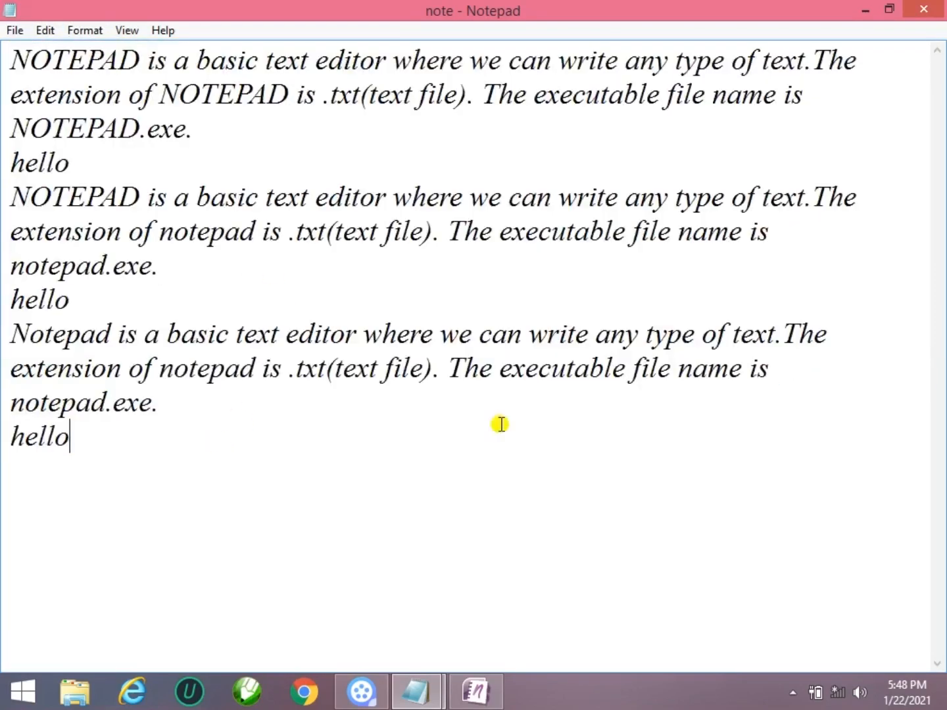
- Reopen Replace for "notepad", turn on Match case, and set the replacement to "Notepad"
{"action": "left_click", "coordinate": [41, 31]}
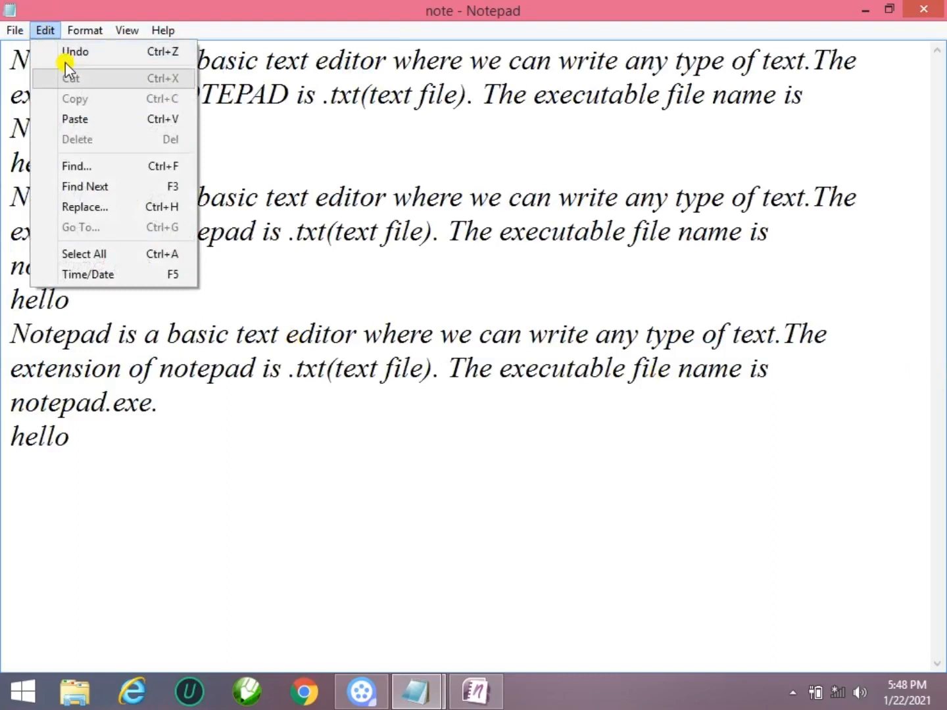
{"action": "left_click", "coordinate": [106, 207]}
{"action": "left_click_drag", "start_coordinate": [307, 128], "coordinate": [743, 210]}
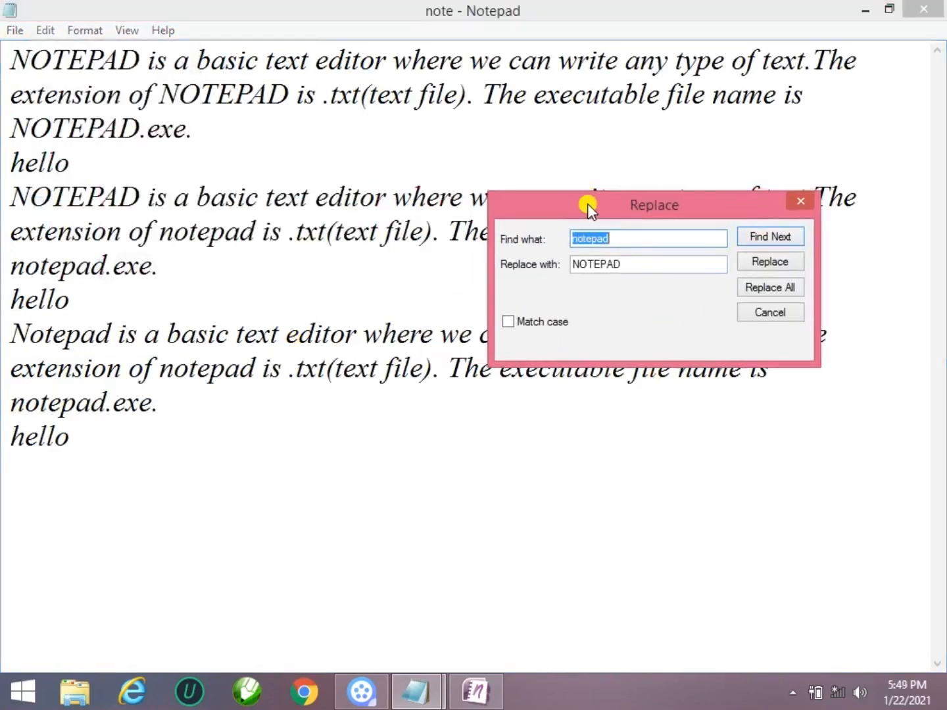
{"action": "left_click_drag", "start_coordinate": [588, 209], "coordinate": [476, 222]}
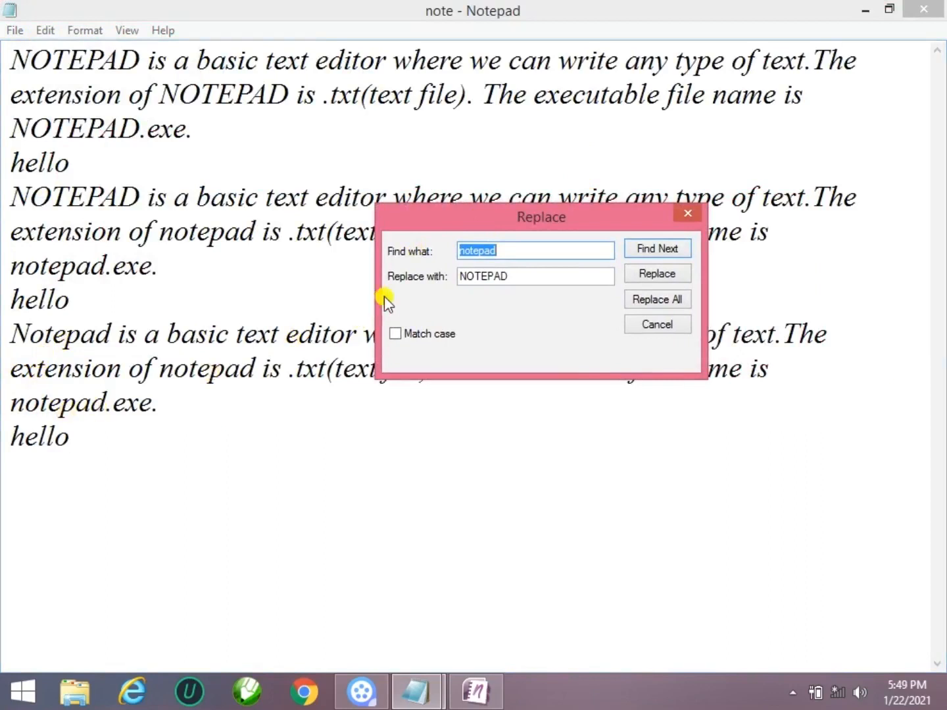
{"action": "left_click", "coordinate": [516, 276]}
{"action": "left_click", "coordinate": [413, 337]}
{"action": "left_click_drag", "start_coordinate": [534, 222], "coordinate": [572, 193]}
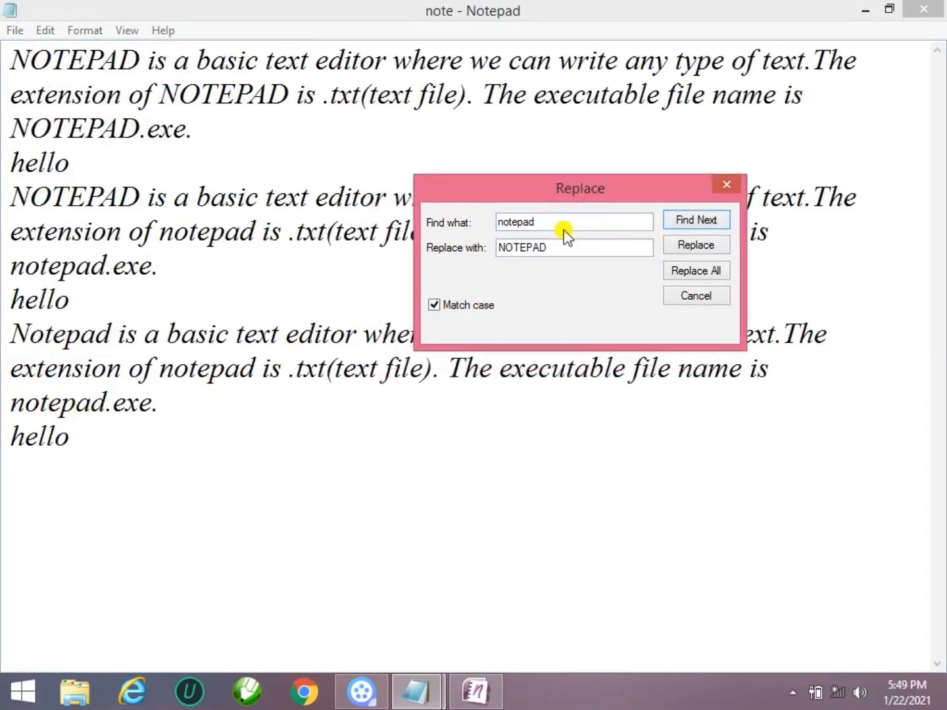
{"action": "left_click_drag", "start_coordinate": [555, 255], "coordinate": [355, 260]}
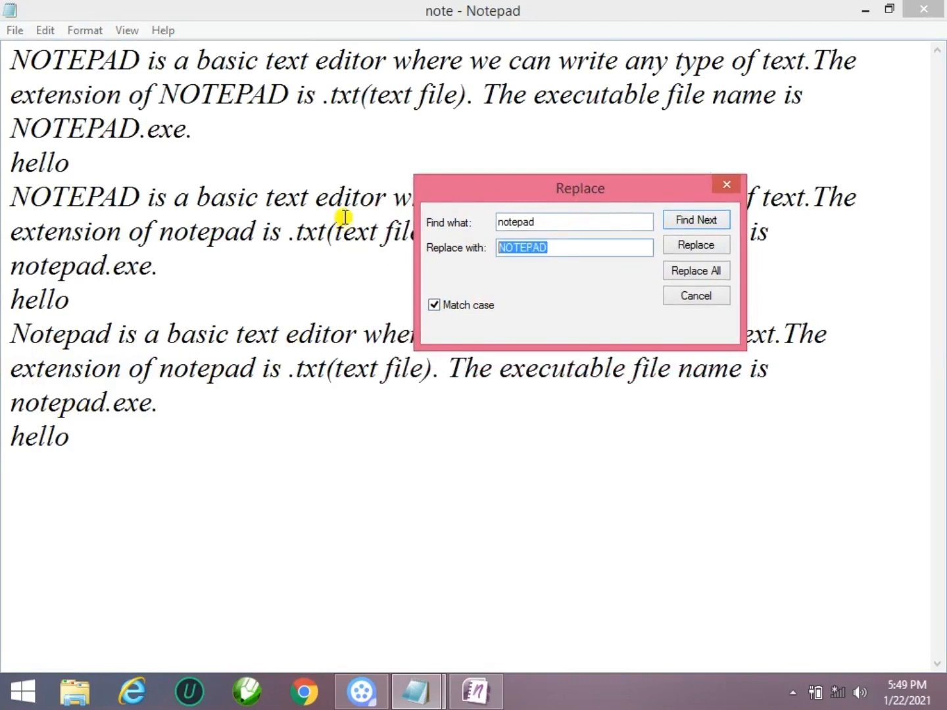
{"action": "type", "text": "po"}
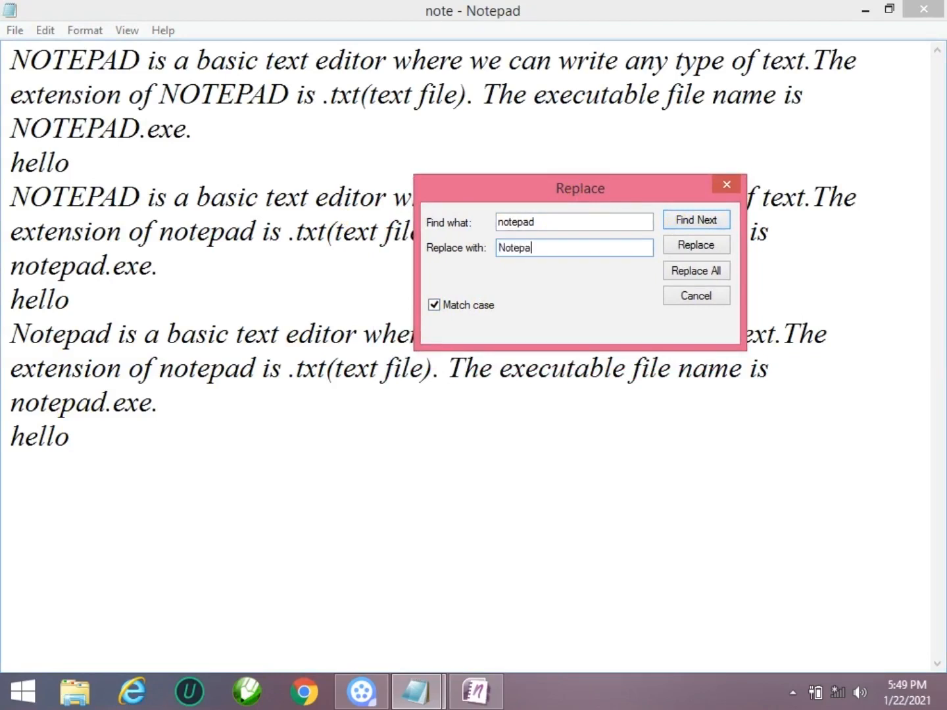
- Try a single Replace, dismiss the notice, replace all case-matching "notepad" with "Notepad", and close the Replace dialog
{"action": "left_click_drag", "start_coordinate": [655, 199], "coordinate": [741, 397]}
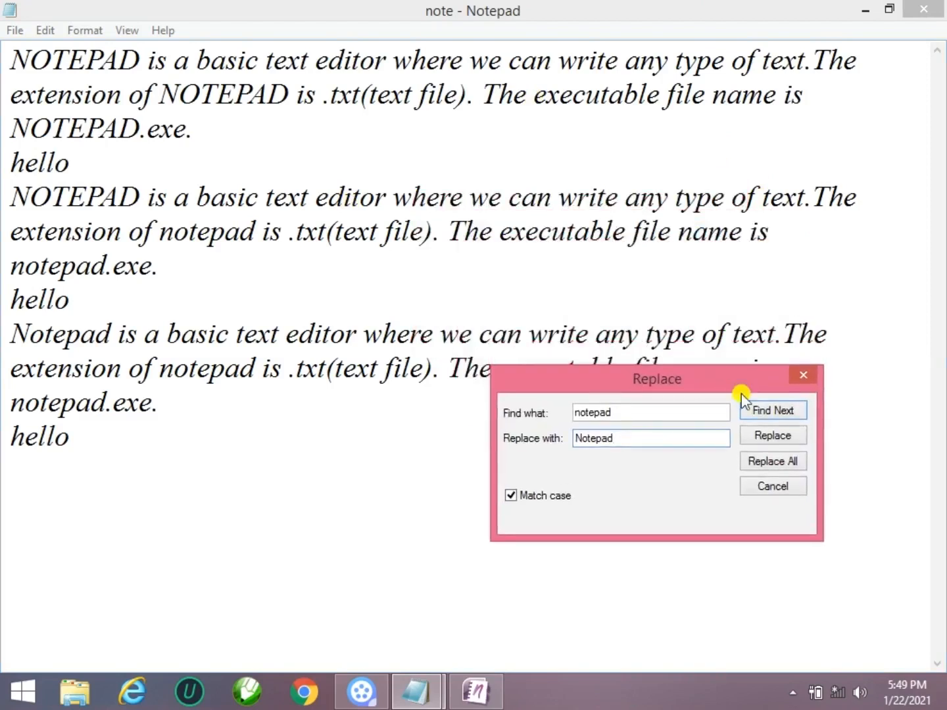
{"action": "left_click", "coordinate": [778, 437]}
{"action": "left_click", "coordinate": [515, 414]}
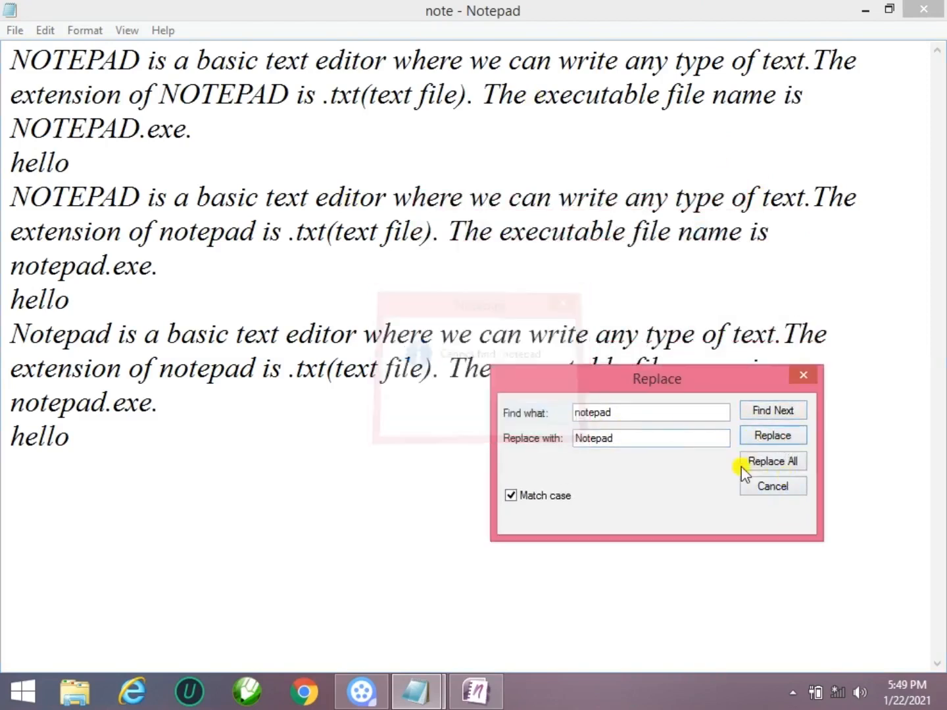
{"action": "left_click", "coordinate": [782, 463]}
{"action": "left_click_drag", "start_coordinate": [686, 393], "coordinate": [599, 448]}
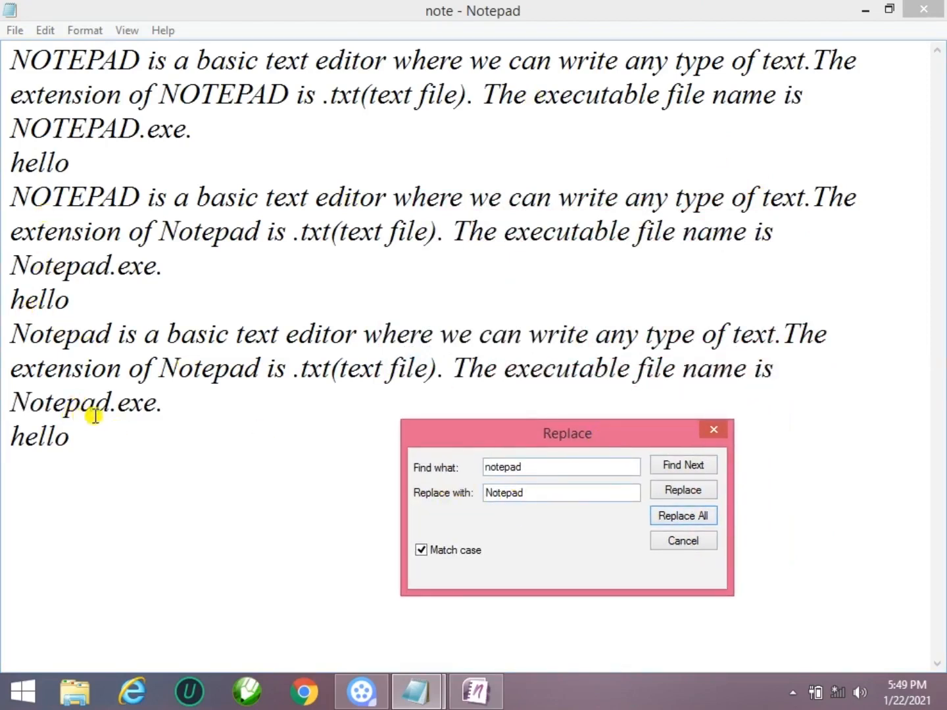
{"action": "left_click", "coordinate": [671, 540]}
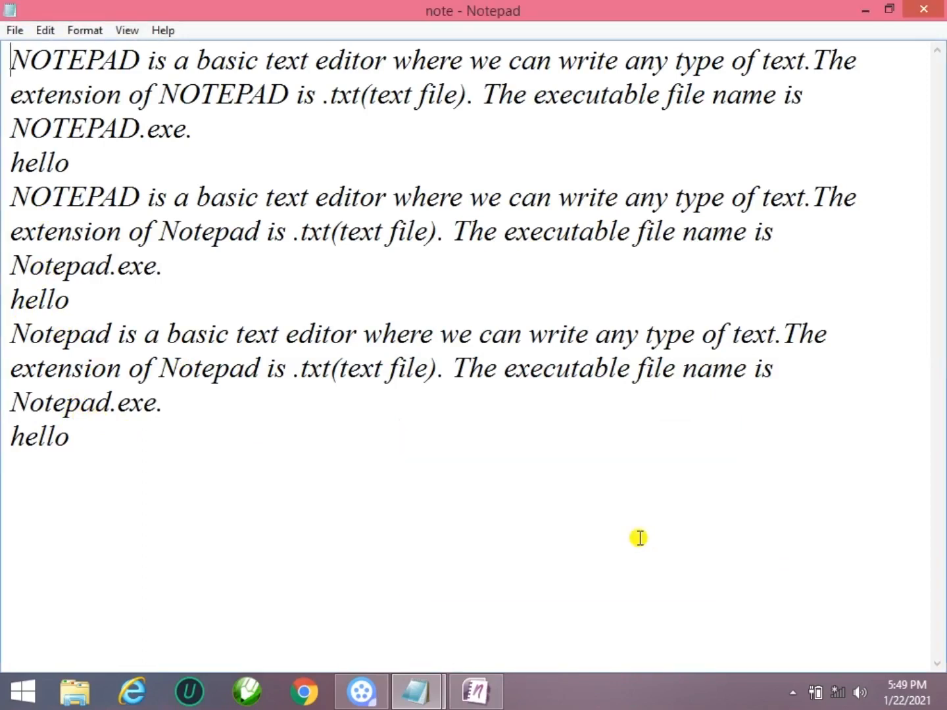
{"action": "left_click", "coordinate": [46, 26]}
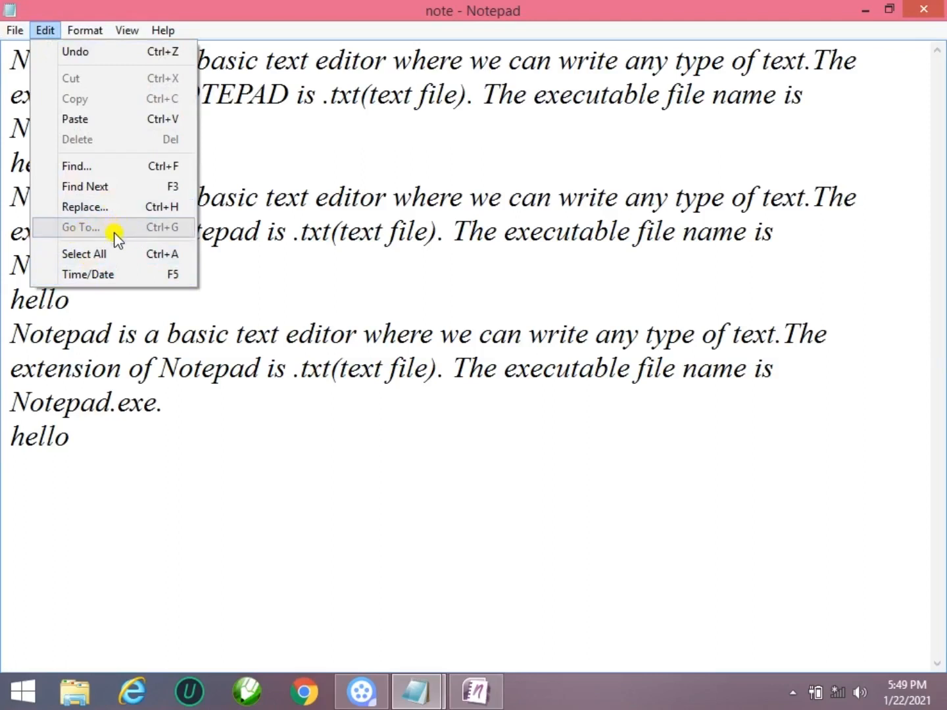
{"action": "mouse_move", "coordinate": [83, 36]}
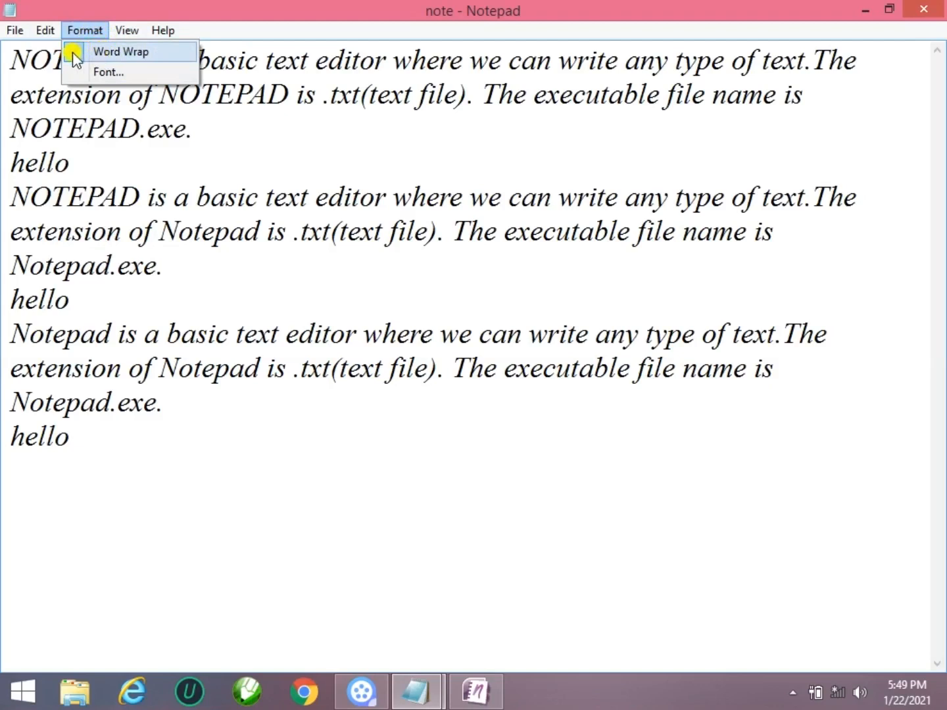
{"action": "left_click", "coordinate": [260, 152]}
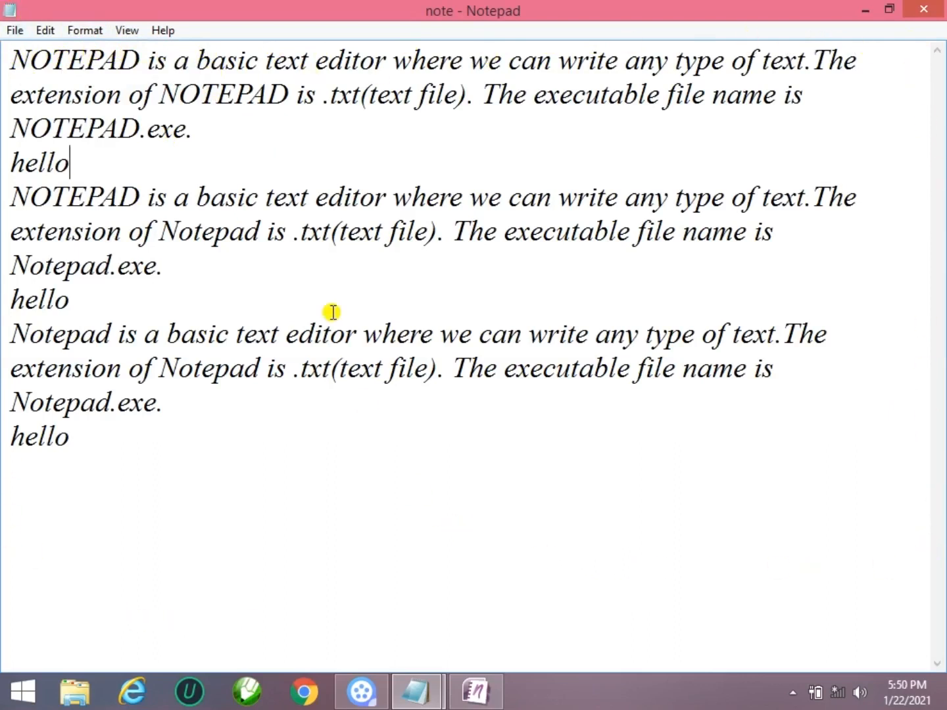
- Turn off Word Wrap so the long lines run past the window's edge
{"action": "left_click", "coordinate": [82, 31]}
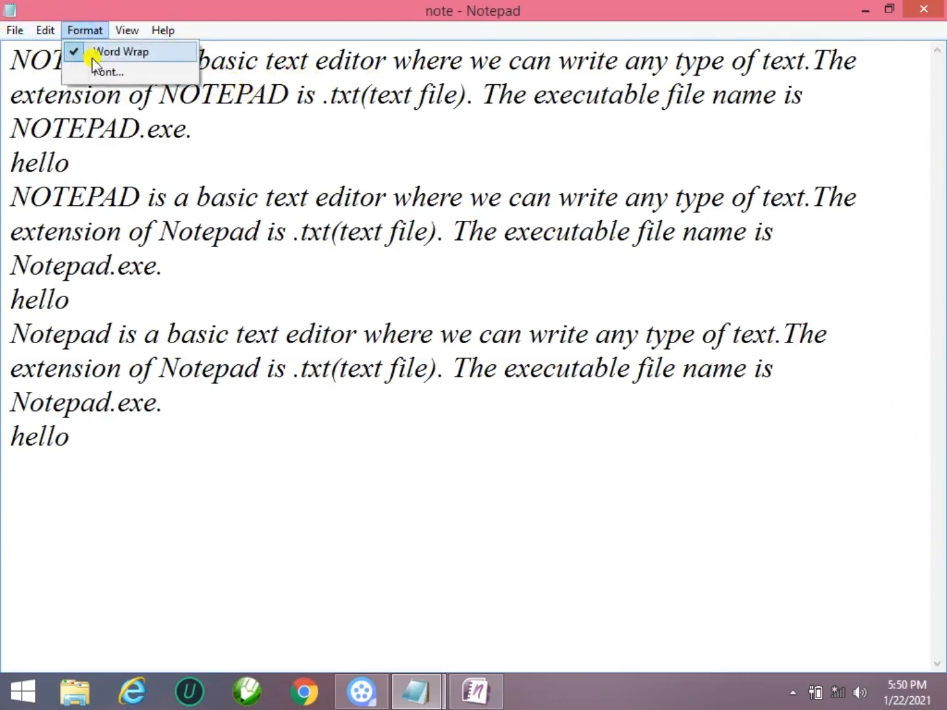
{"action": "left_click", "coordinate": [117, 52]}
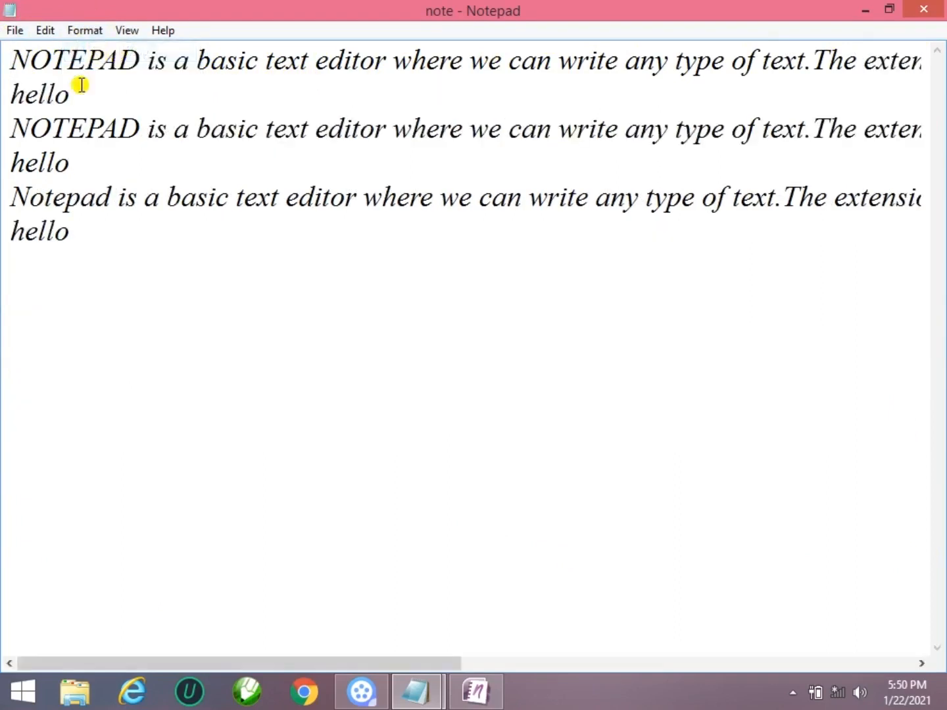
{"action": "left_click_drag", "start_coordinate": [362, 662], "coordinate": [382, 669]}
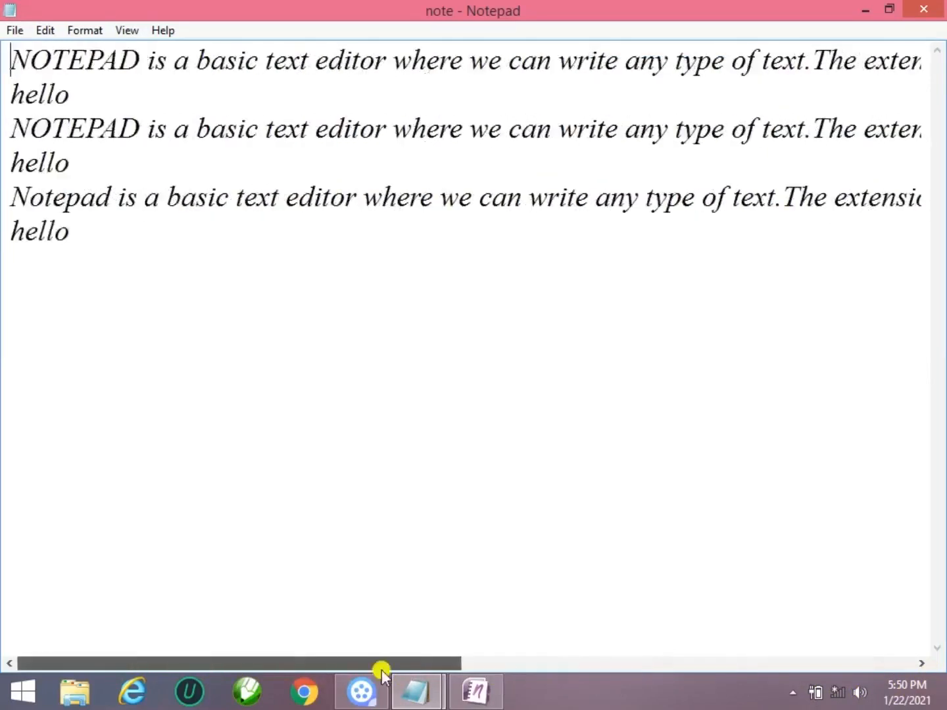
{"action": "left_click_drag", "start_coordinate": [152, 658], "coordinate": [109, 650]}
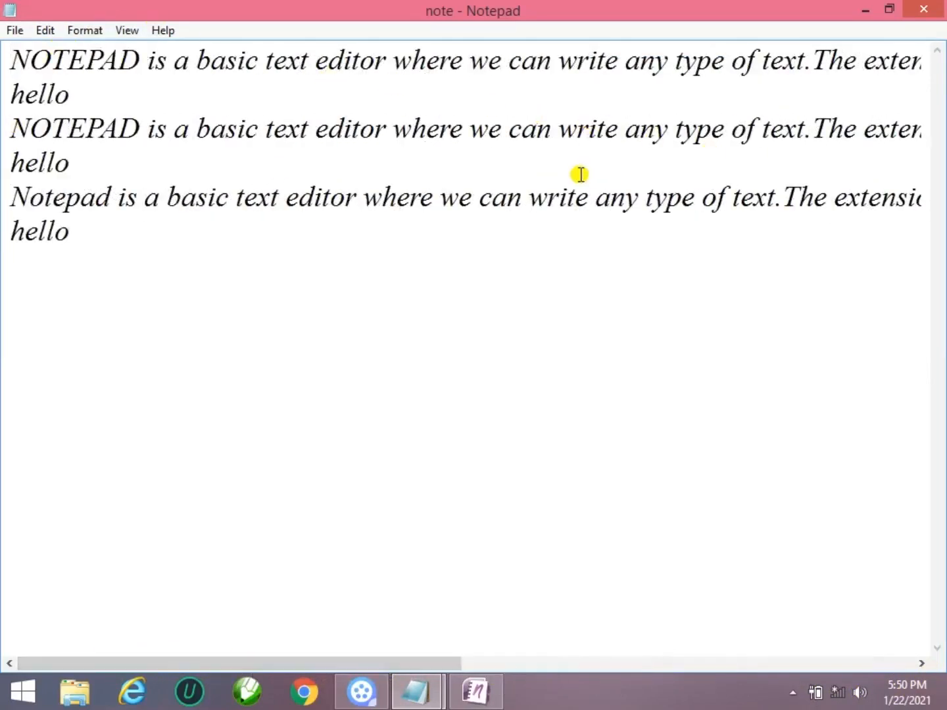
- Turn Word Wrap on to wrap the long lines, then turn it back off
{"action": "left_click", "coordinate": [87, 33]}
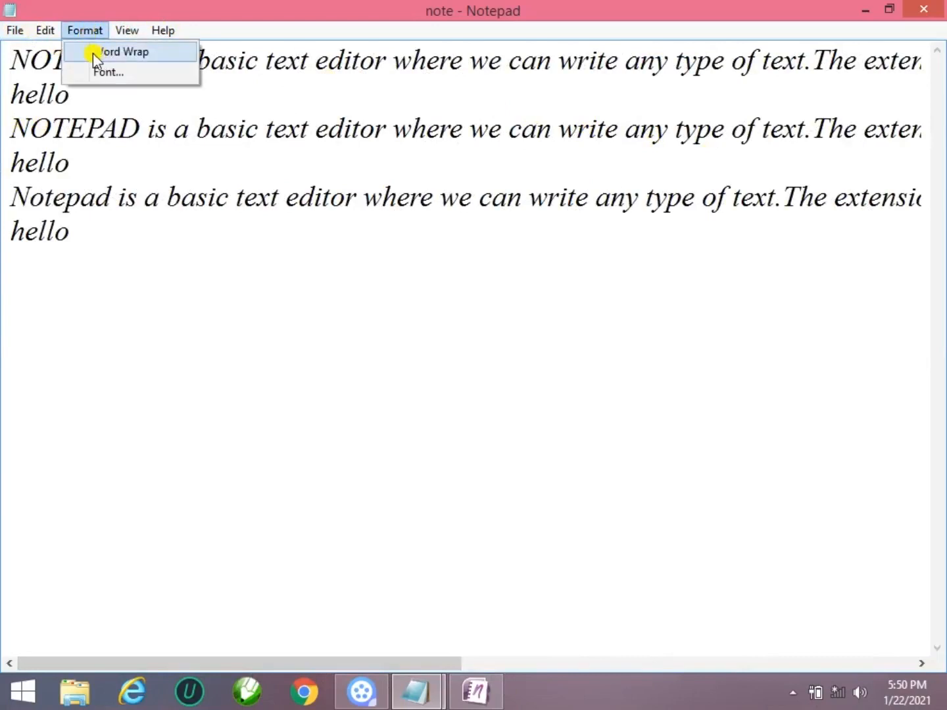
{"action": "left_click", "coordinate": [92, 53]}
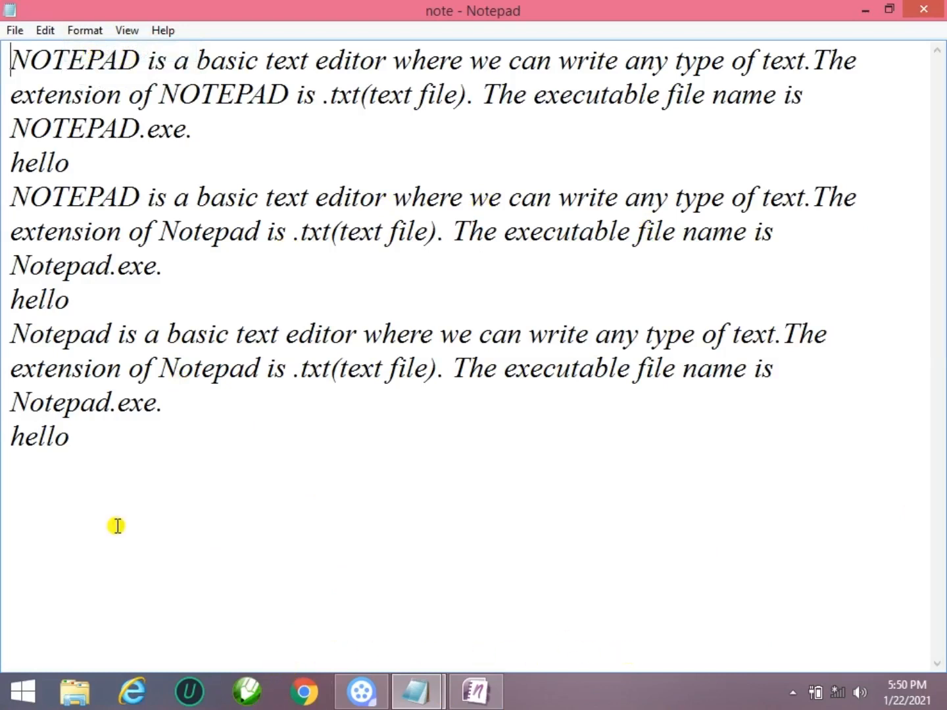
{"action": "left_click", "coordinate": [89, 31]}
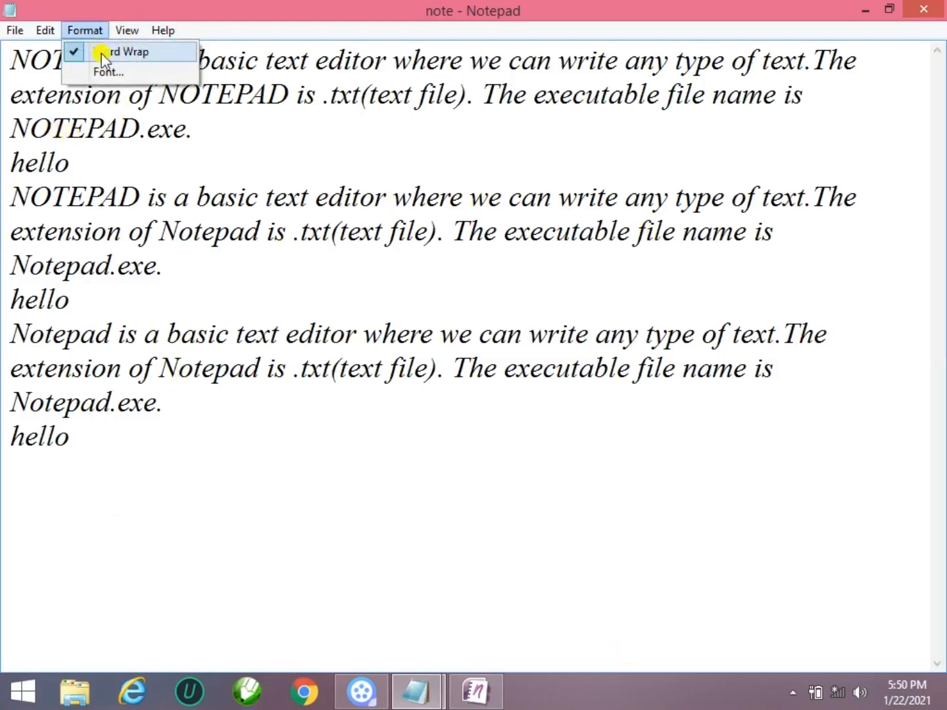
{"action": "left_click", "coordinate": [104, 52]}
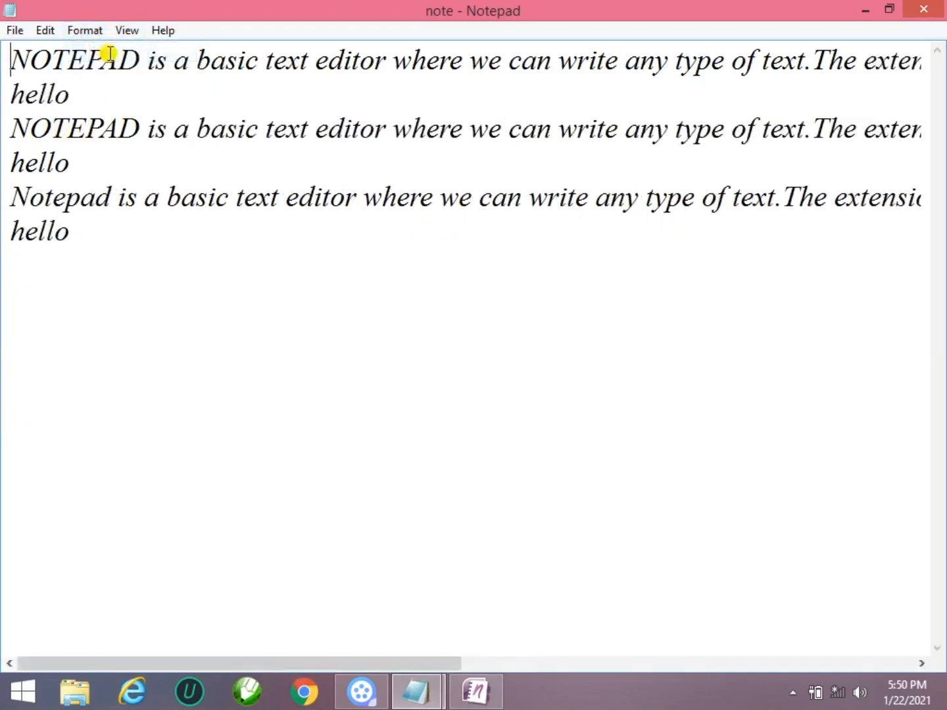
- Use Go To to move the cursor to line 3 of the document
{"action": "left_click", "coordinate": [44, 31]}
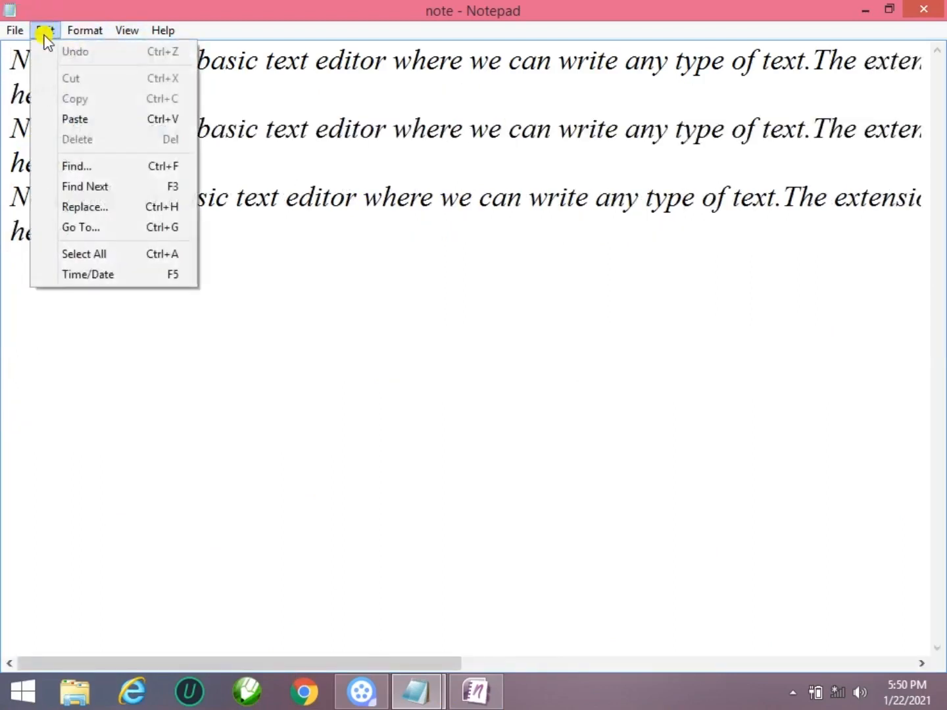
{"action": "left_click", "coordinate": [113, 230]}
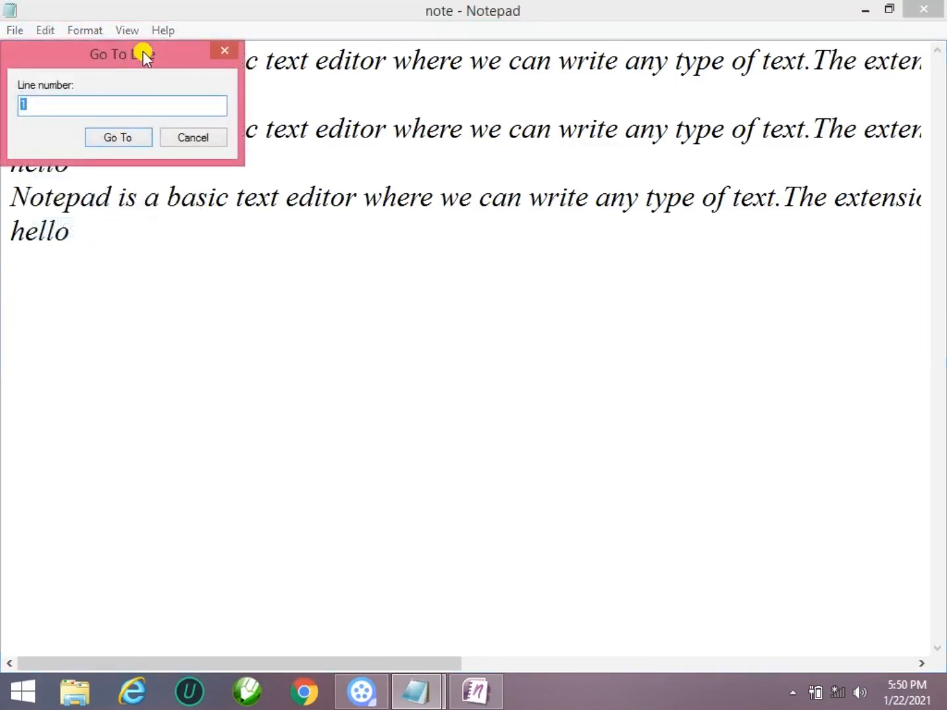
{"action": "left_click_drag", "start_coordinate": [143, 50], "coordinate": [494, 192]}
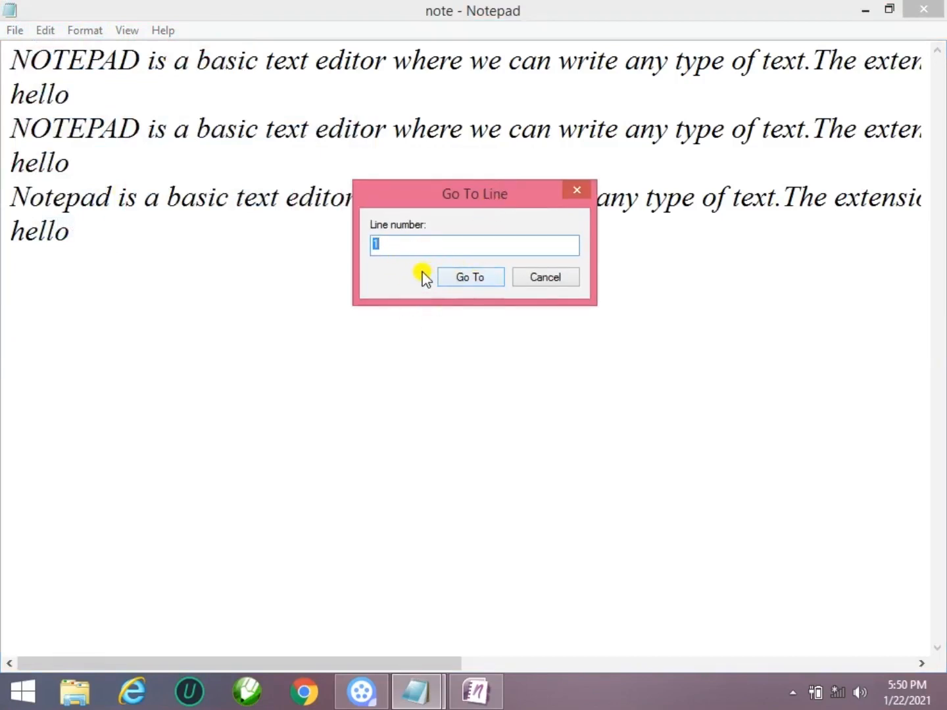
{"action": "type", "text": "3"}
{"action": "left_click", "coordinate": [465, 276]}
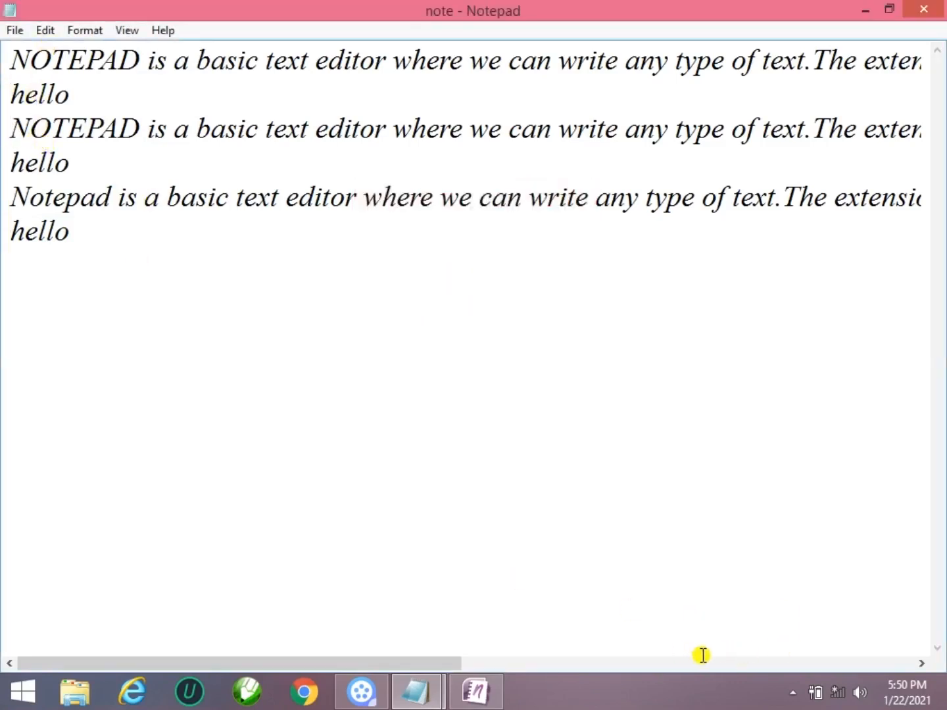
- Show the status bar so the cursor's line and column are displayed
{"action": "left_click", "coordinate": [86, 32]}
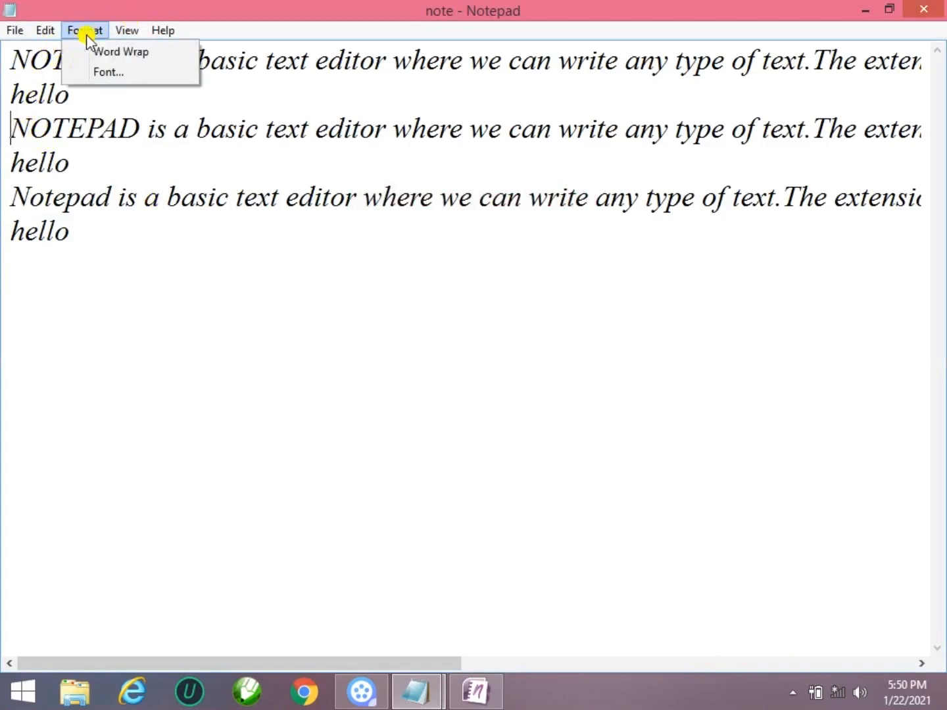
{"action": "mouse_move", "coordinate": [127, 29]}
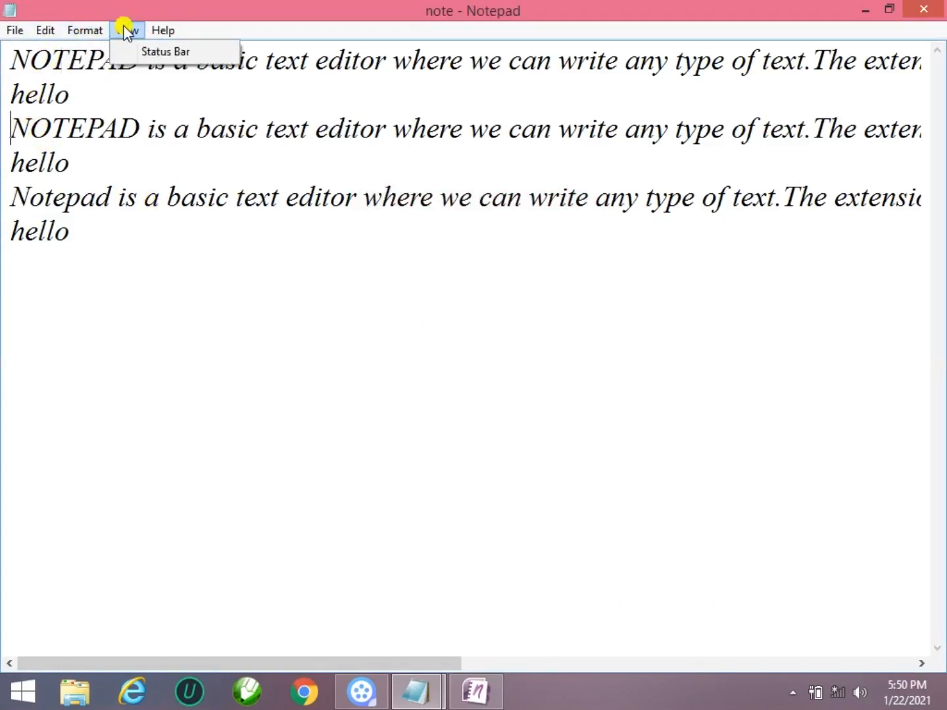
{"action": "left_click", "coordinate": [152, 53]}
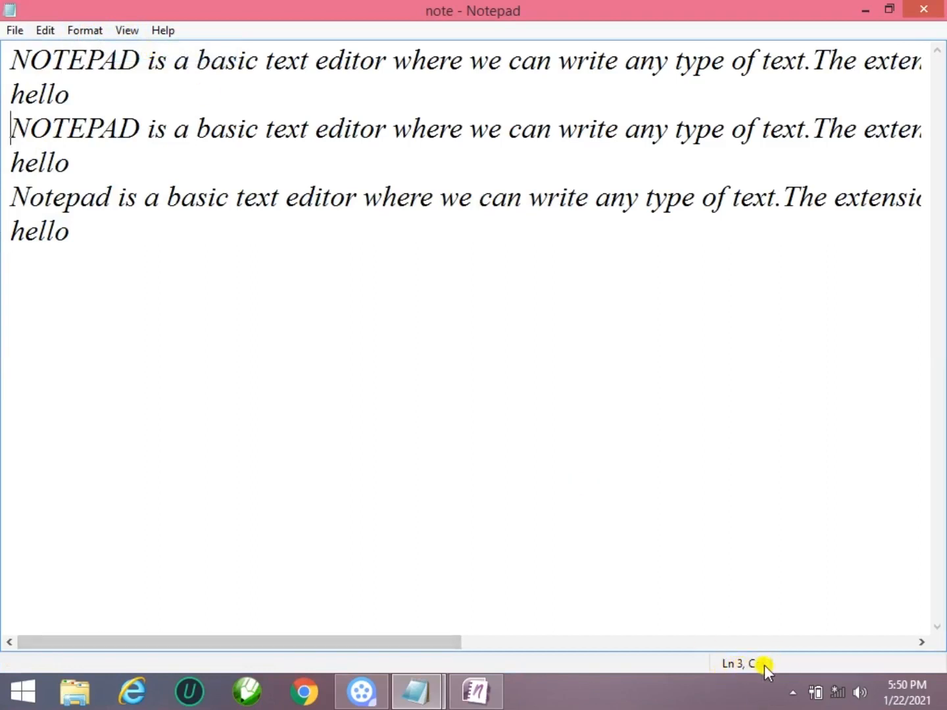
- Move the cursor to line 1 with the Go To command
{"action": "left_click", "coordinate": [44, 31]}
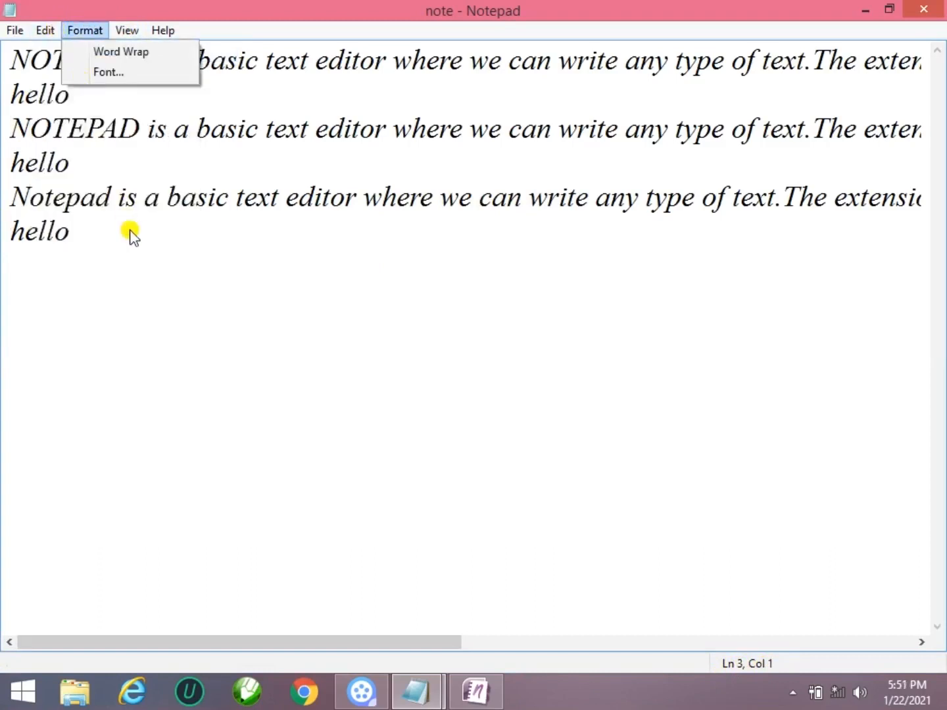
{"action": "mouse_move", "coordinate": [44, 33]}
{"action": "left_click", "coordinate": [87, 228]}
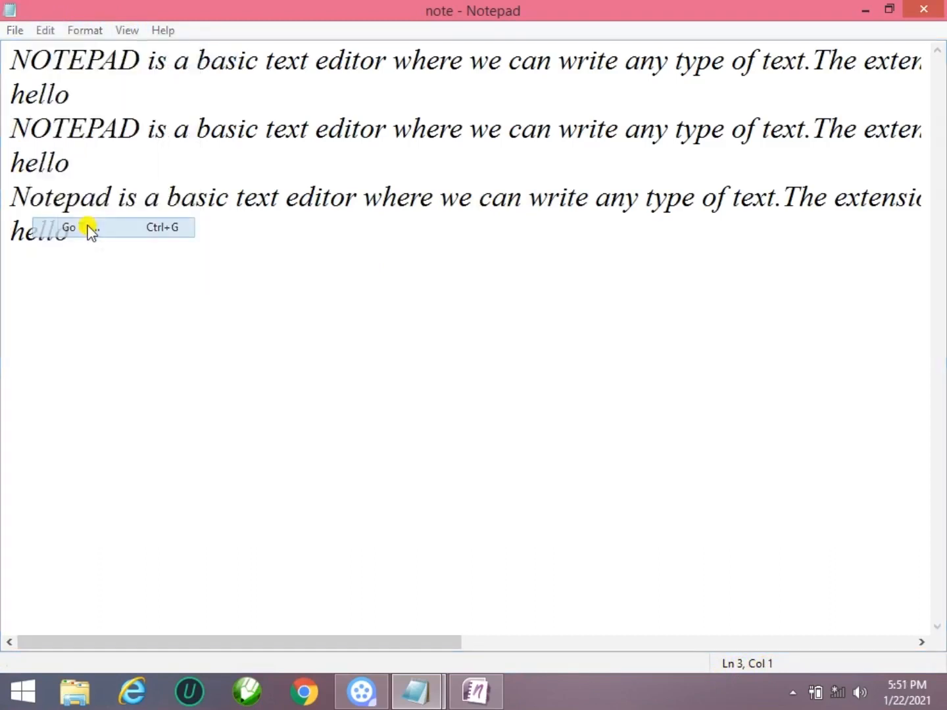
{"action": "left_click_drag", "start_coordinate": [105, 42], "coordinate": [323, 138]}
{"action": "type", "text": "1"}
{"action": "left_click", "coordinate": [328, 220]}
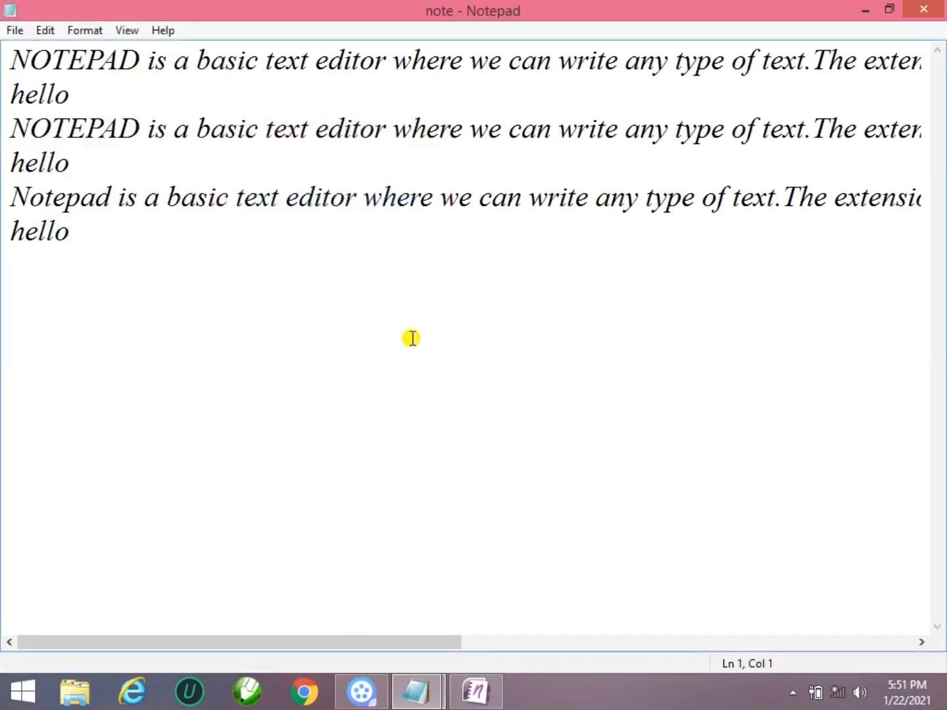
- Use the Go To command again to jump to line 5
{"action": "left_click", "coordinate": [45, 30]}
{"action": "left_click", "coordinate": [85, 228]}
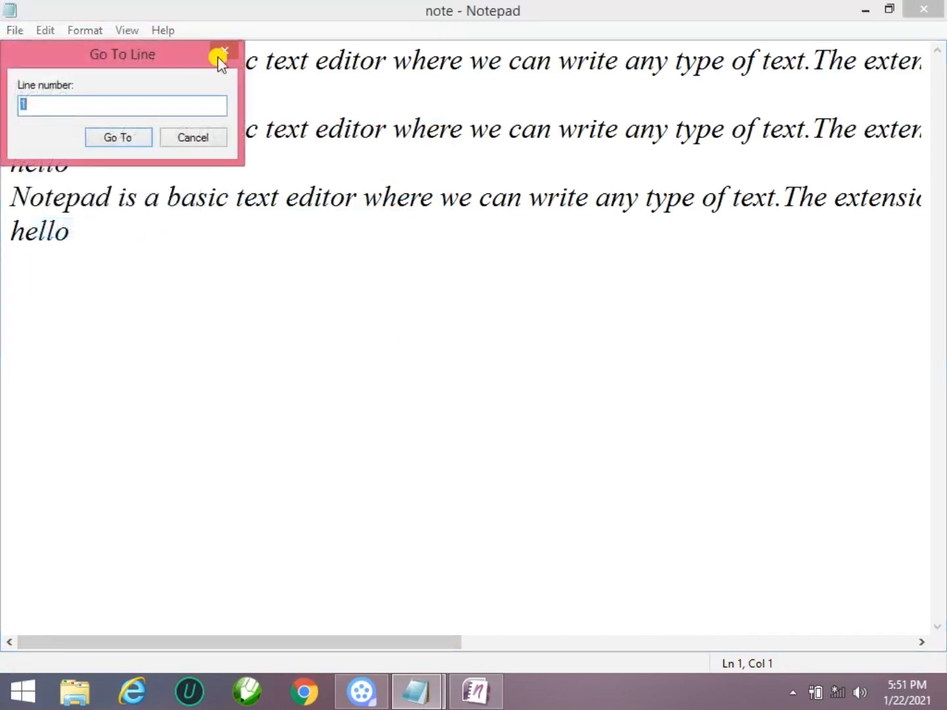
{"action": "left_click_drag", "start_coordinate": [186, 57], "coordinate": [444, 198]}
{"action": "type", "text": "5"}
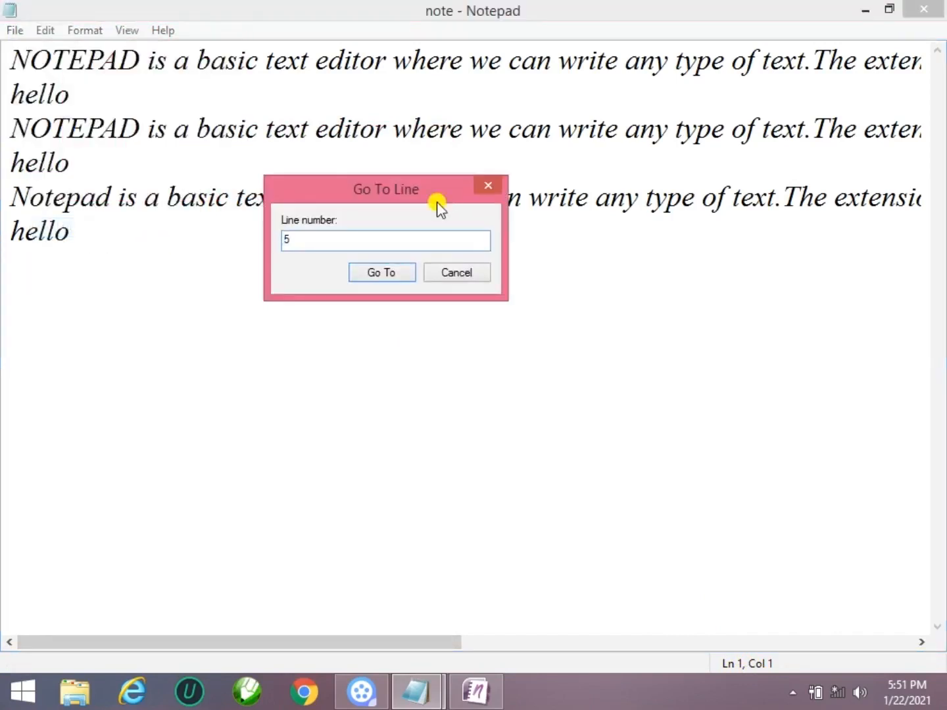
{"action": "left_click", "coordinate": [396, 273]}
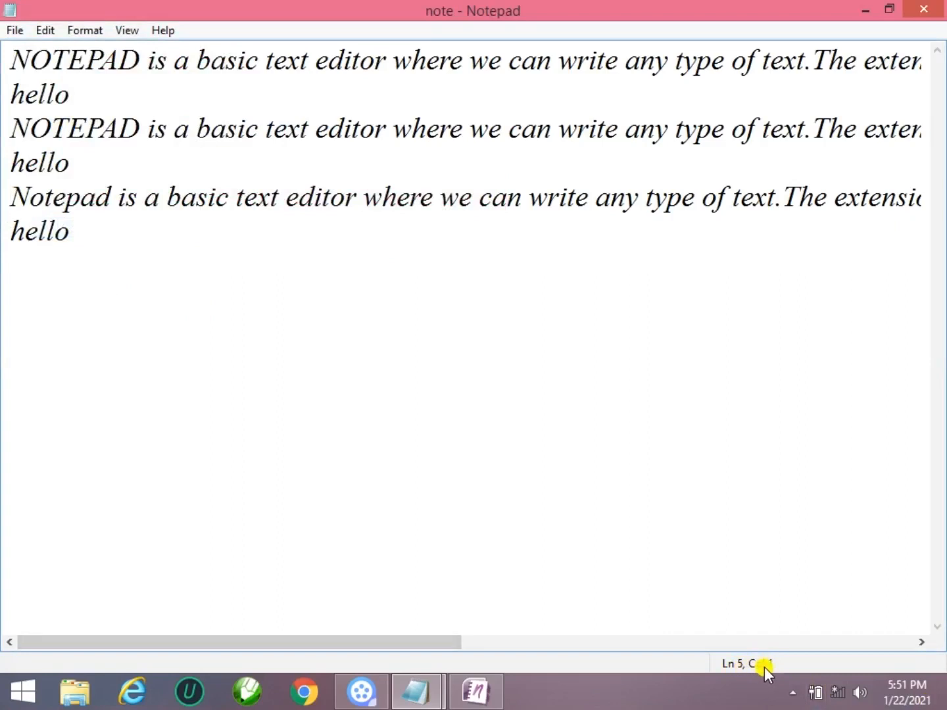
- Hide the status bar and show it again
{"action": "left_click", "coordinate": [78, 36]}
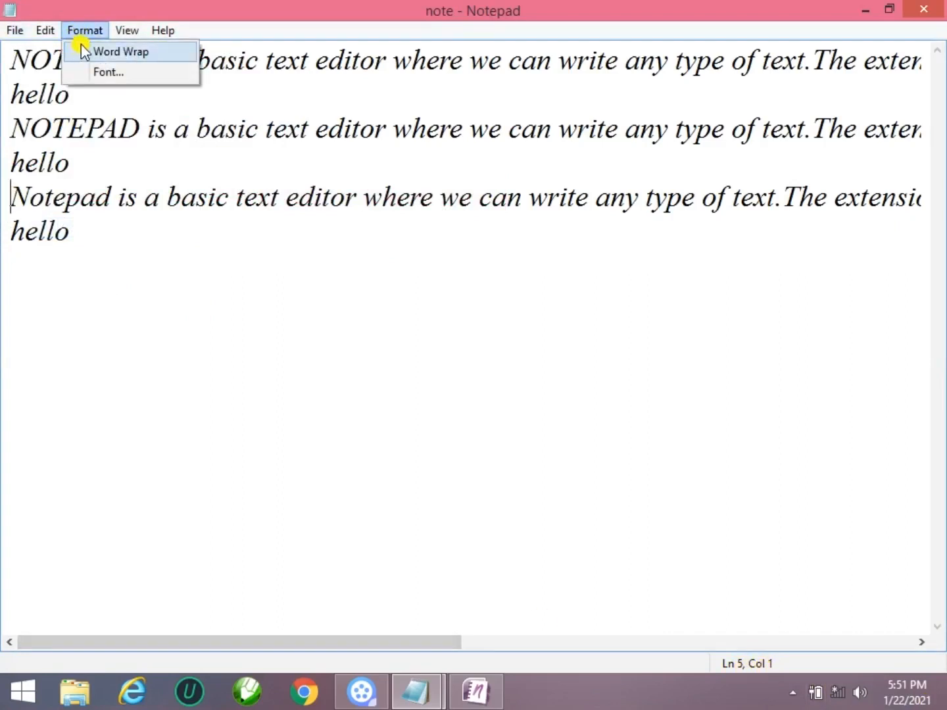
{"action": "mouse_move", "coordinate": [127, 39]}
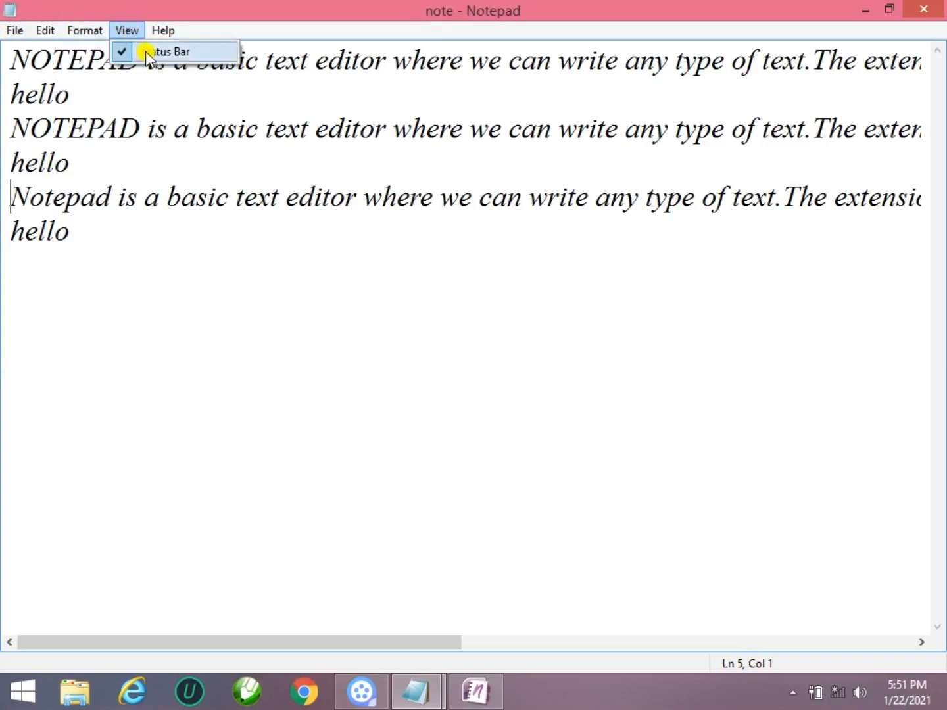
{"action": "left_click", "coordinate": [146, 52]}
{"action": "left_click", "coordinate": [129, 31]}
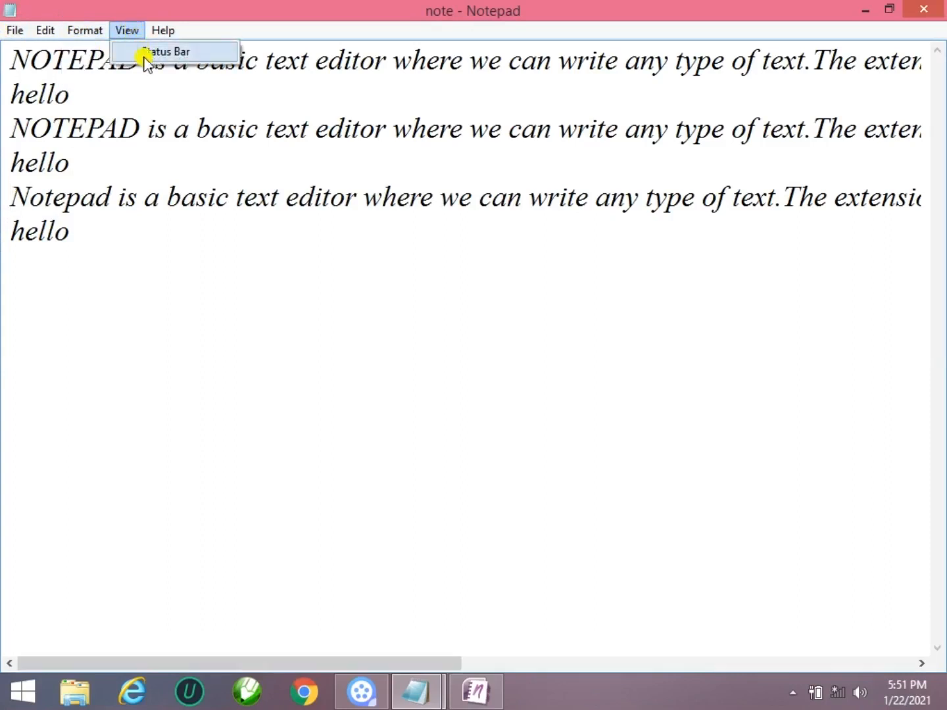
{"action": "left_click", "coordinate": [145, 53]}
- Turn on Word Wrap so the long lines fit within the window's width
{"action": "left_click", "coordinate": [43, 30]}
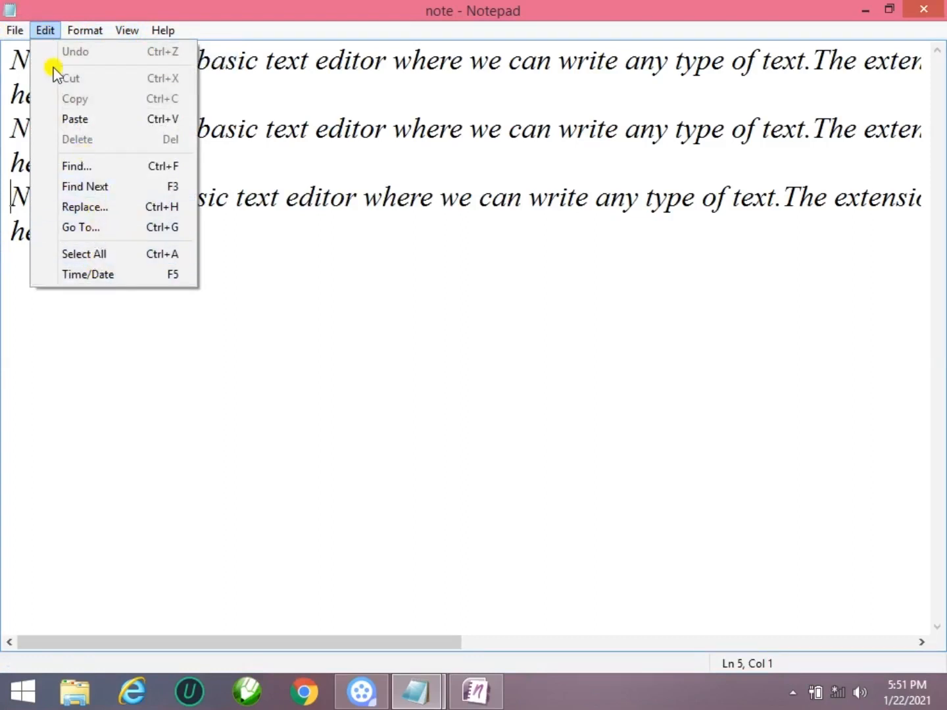
{"action": "mouse_move", "coordinate": [85, 30]}
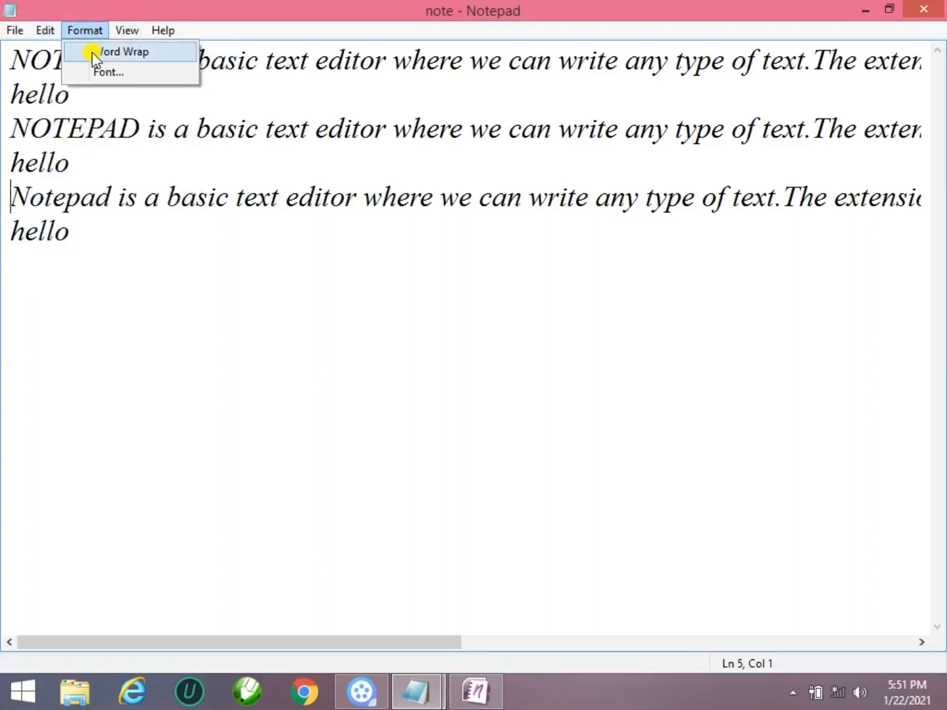
{"action": "left_click", "coordinate": [95, 52]}
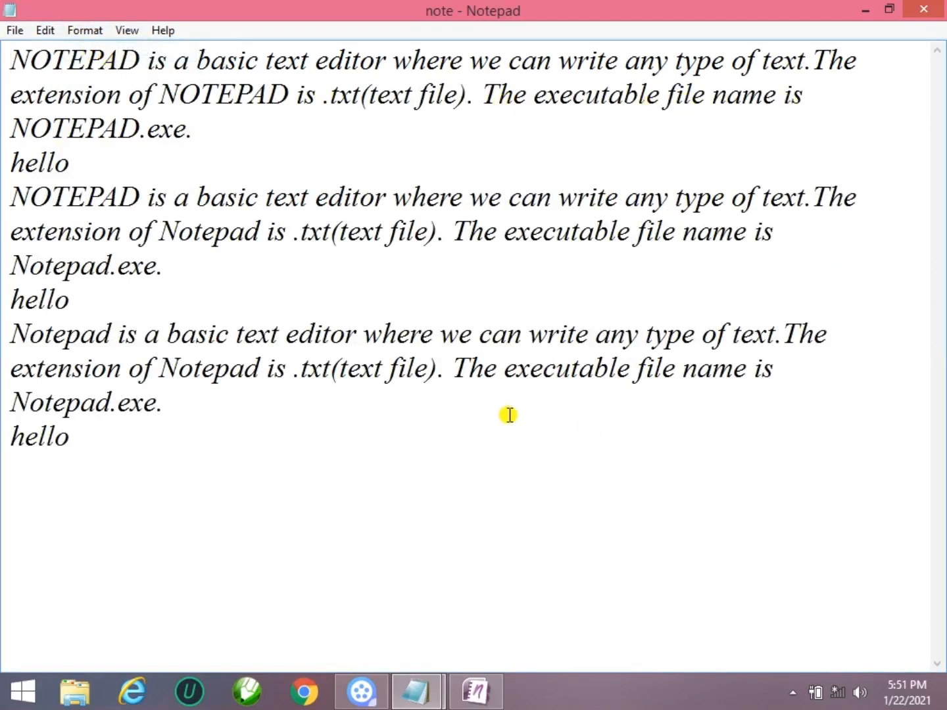
- Select all the text in the document, then clear the selection
{"action": "left_click", "coordinate": [46, 31]}
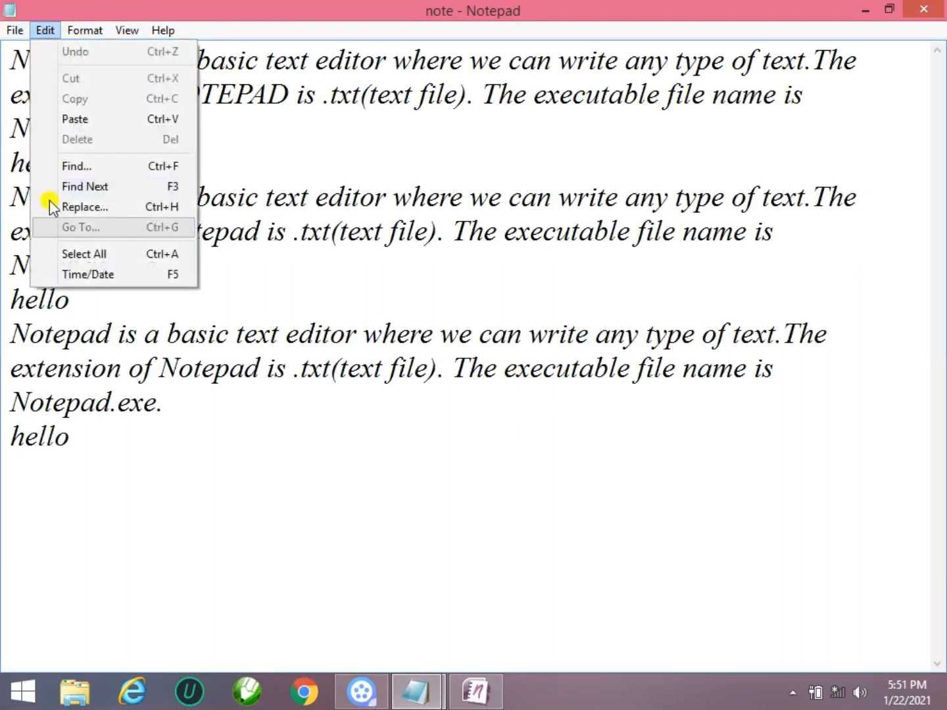
{"action": "left_click", "coordinate": [121, 257]}
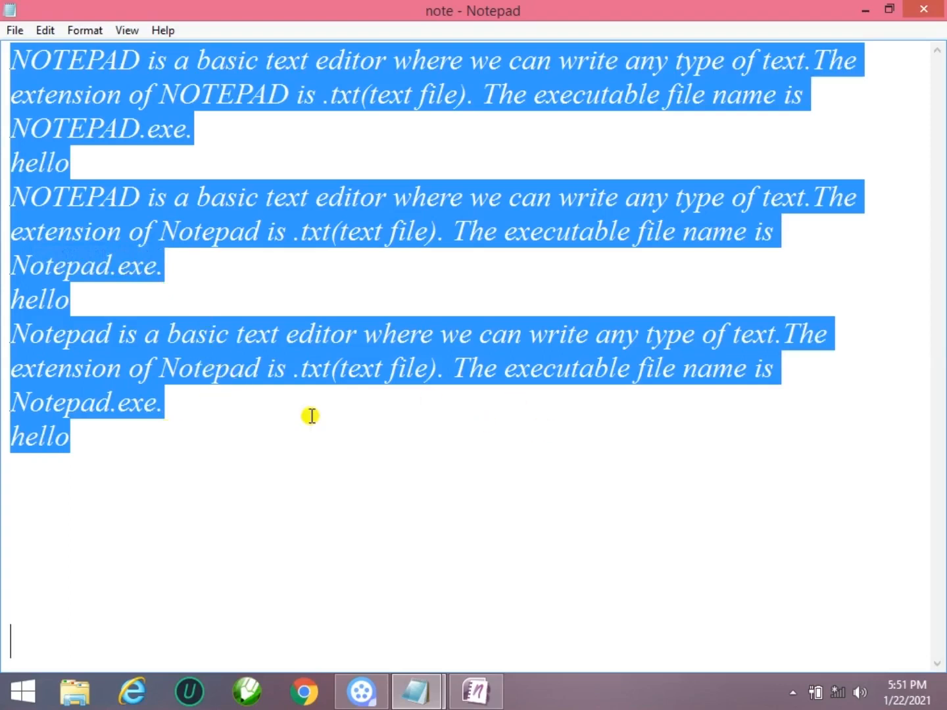
{"action": "left_click", "coordinate": [214, 456]}
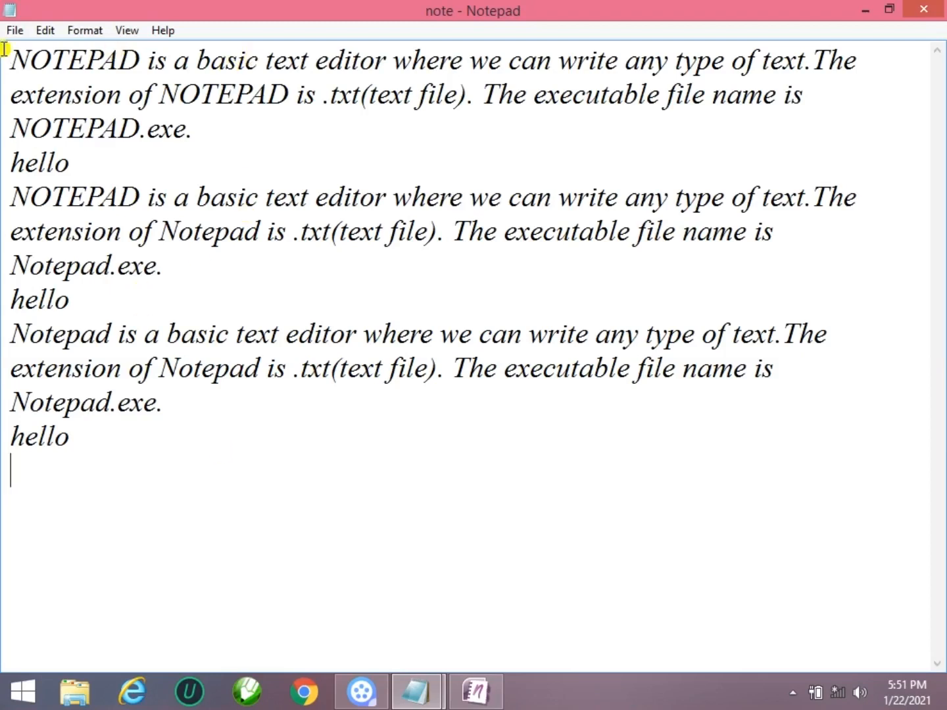
- Insert the current time and date on three consecutive lines below the last "hello"
{"action": "left_click", "coordinate": [51, 31]}
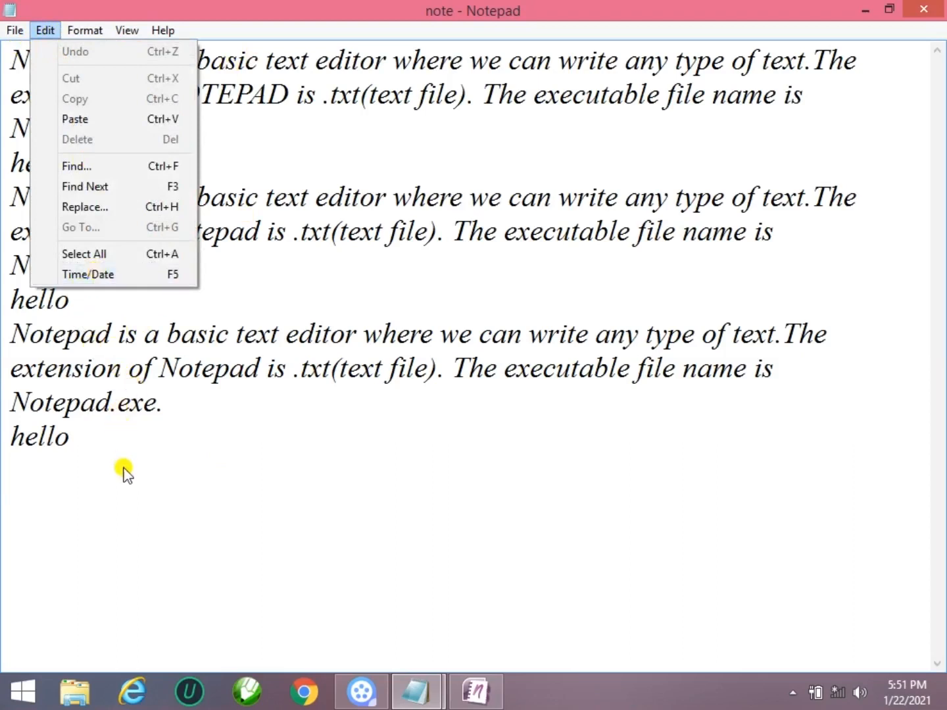
{"action": "left_click", "coordinate": [125, 472]}
{"action": "left_click", "coordinate": [46, 31]}
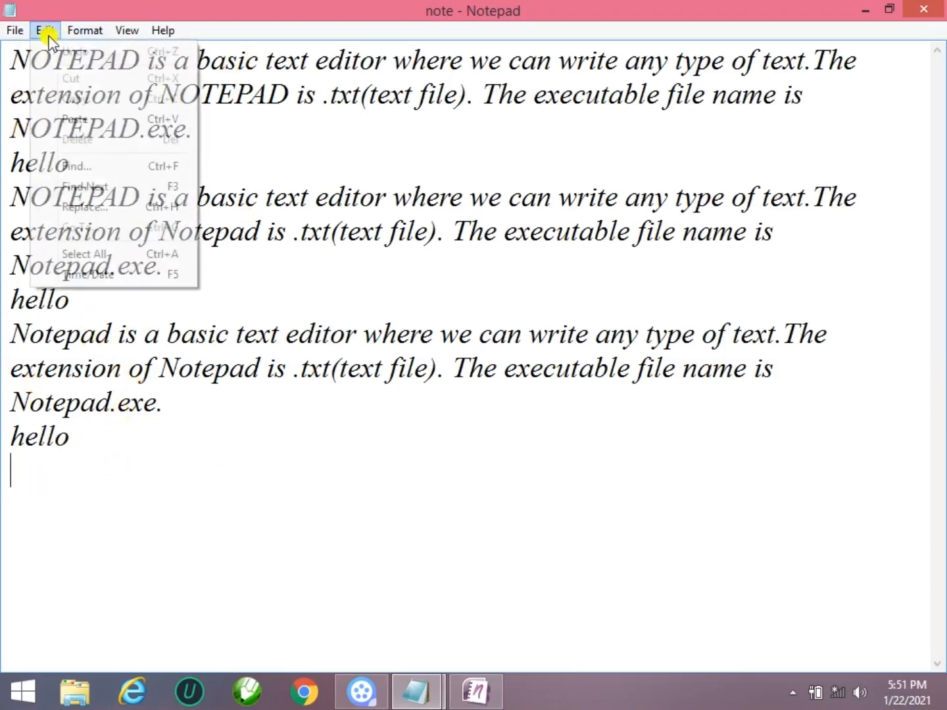
{"action": "left_click", "coordinate": [101, 277]}
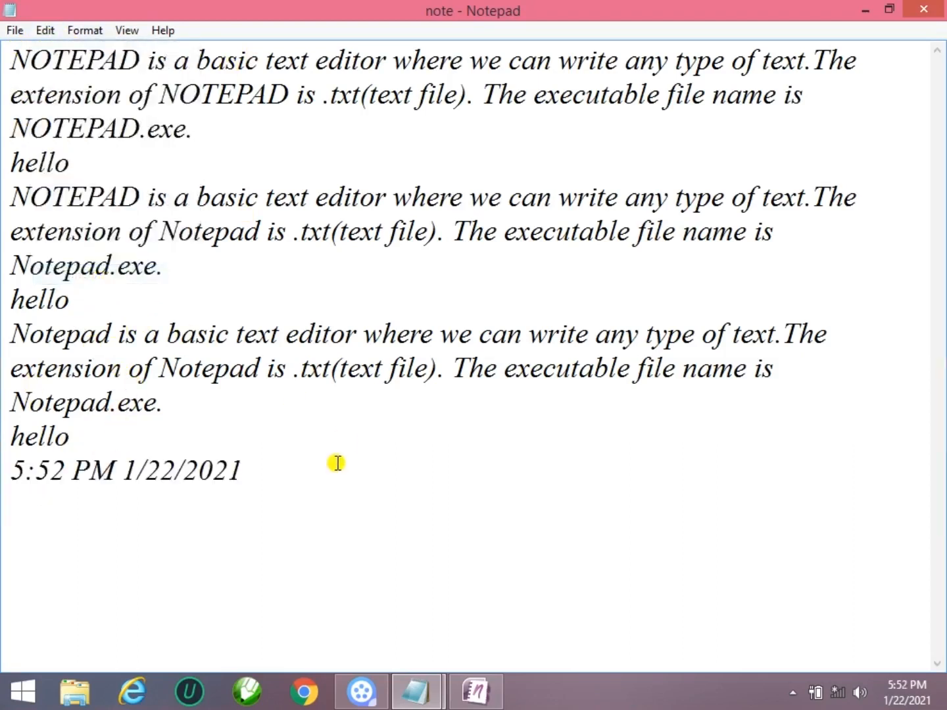
{"action": "key", "text": "Return"}
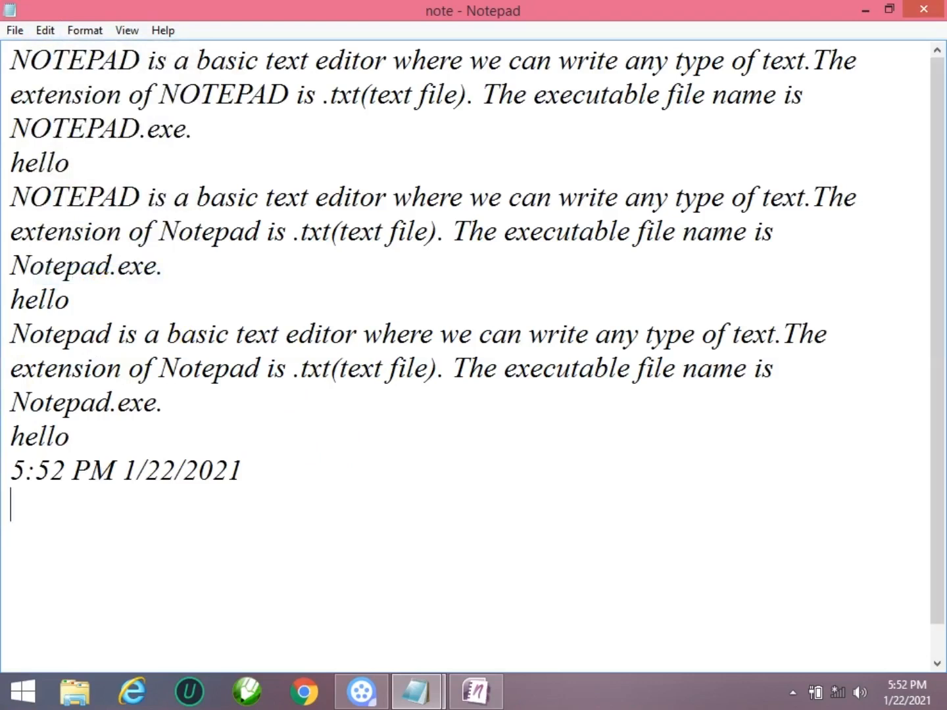
{"action": "key", "text": "F5"}
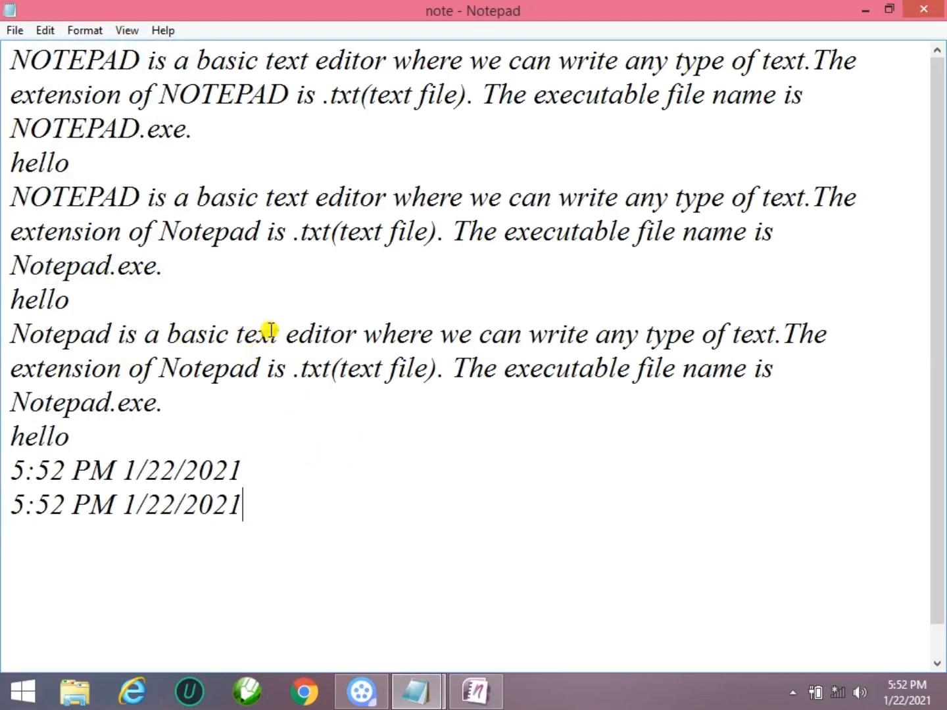
{"action": "key", "text": "Return"}
{"action": "key", "text": "F5"}
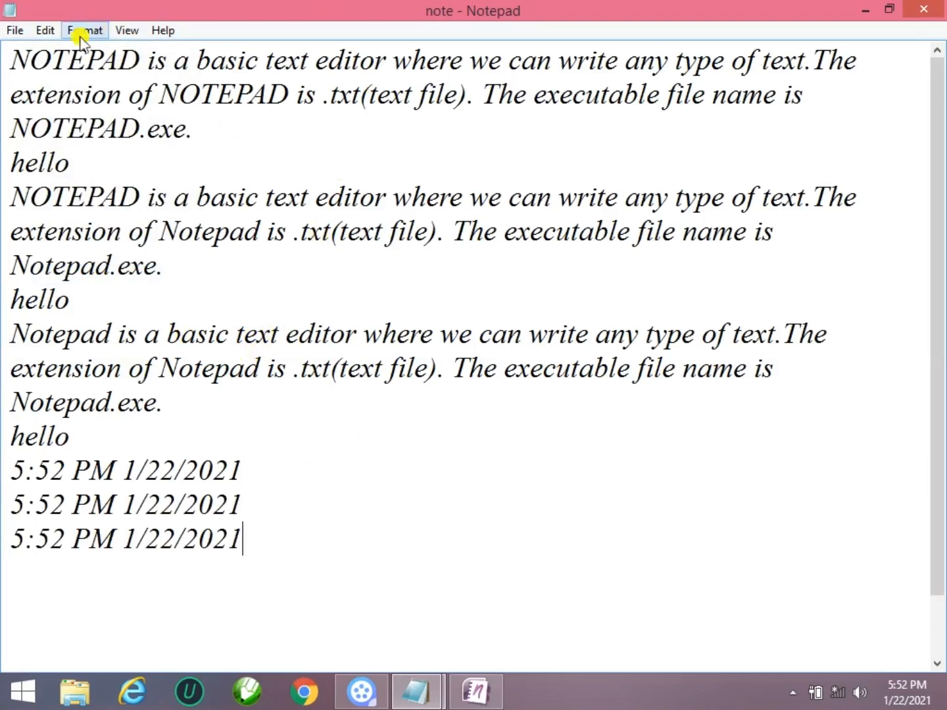
- Review the Edit commands once more, then add an empty line below the last time and date entry
{"action": "left_click", "coordinate": [47, 33]}
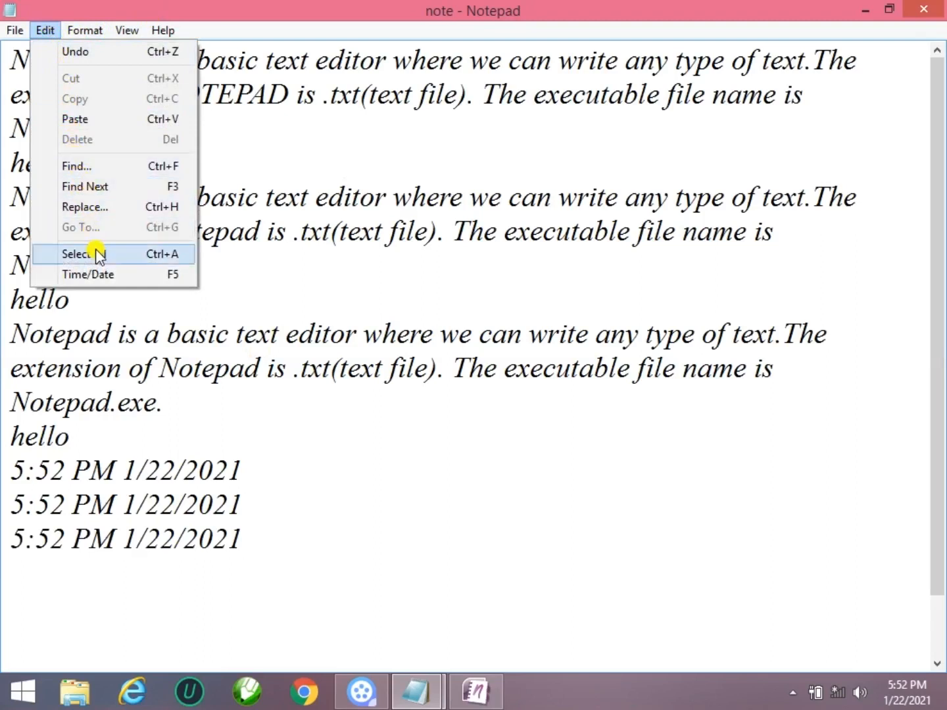
{"action": "left_click", "coordinate": [268, 525]}
{"action": "key", "text": "Return"}
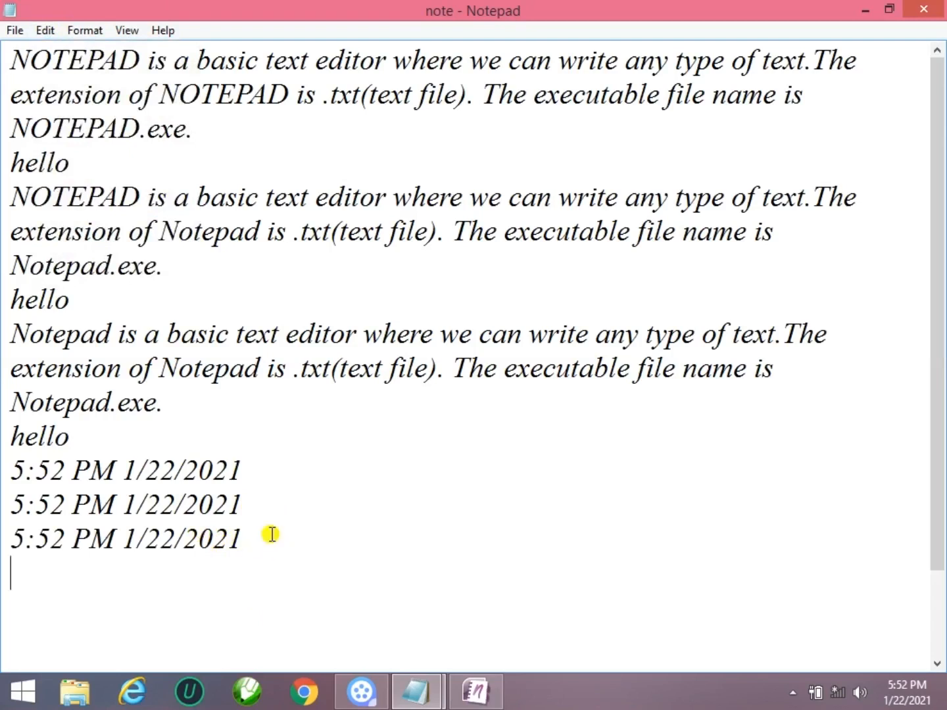
- Set the document font to Tw Cen MT, Regular, size 26
{"action": "left_click", "coordinate": [86, 32]}
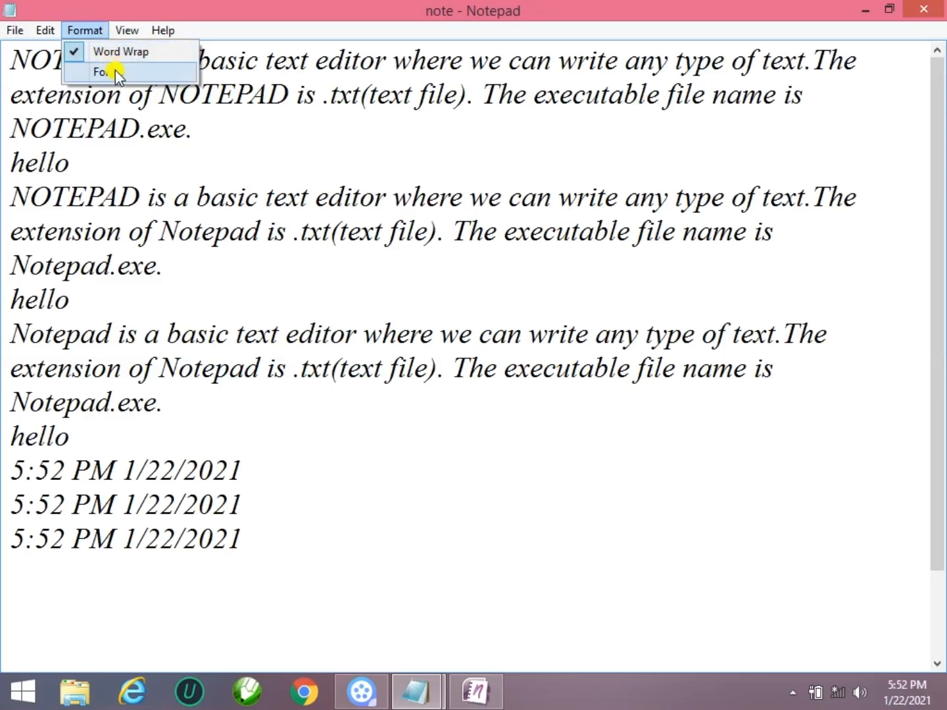
{"action": "left_click", "coordinate": [308, 117]}
{"action": "left_click_drag", "start_coordinate": [335, 135], "coordinate": [735, 98]}
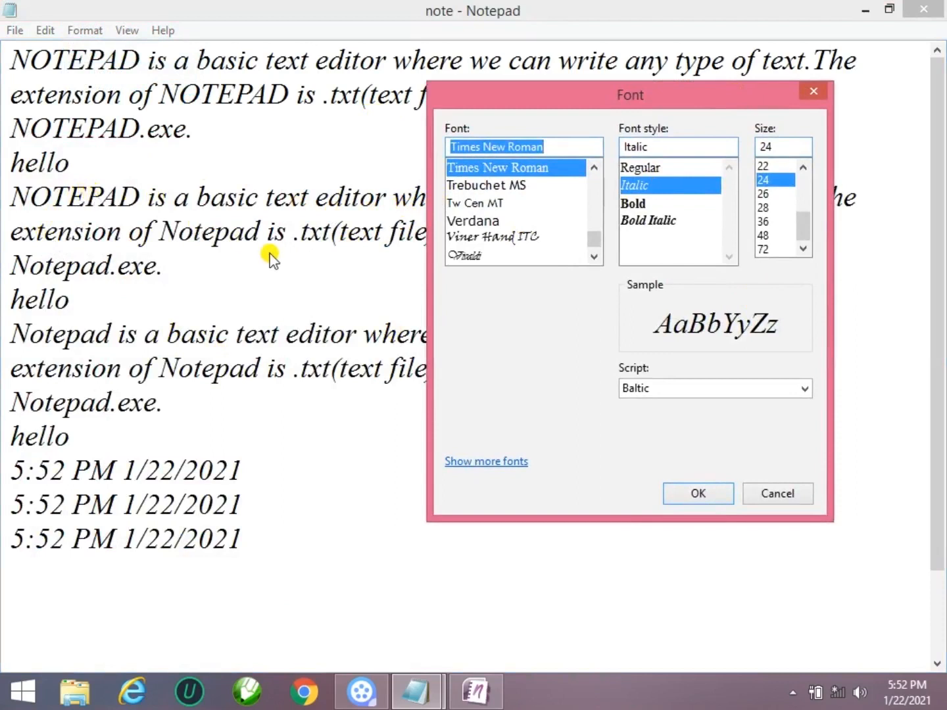
{"action": "left_click", "coordinate": [483, 204]}
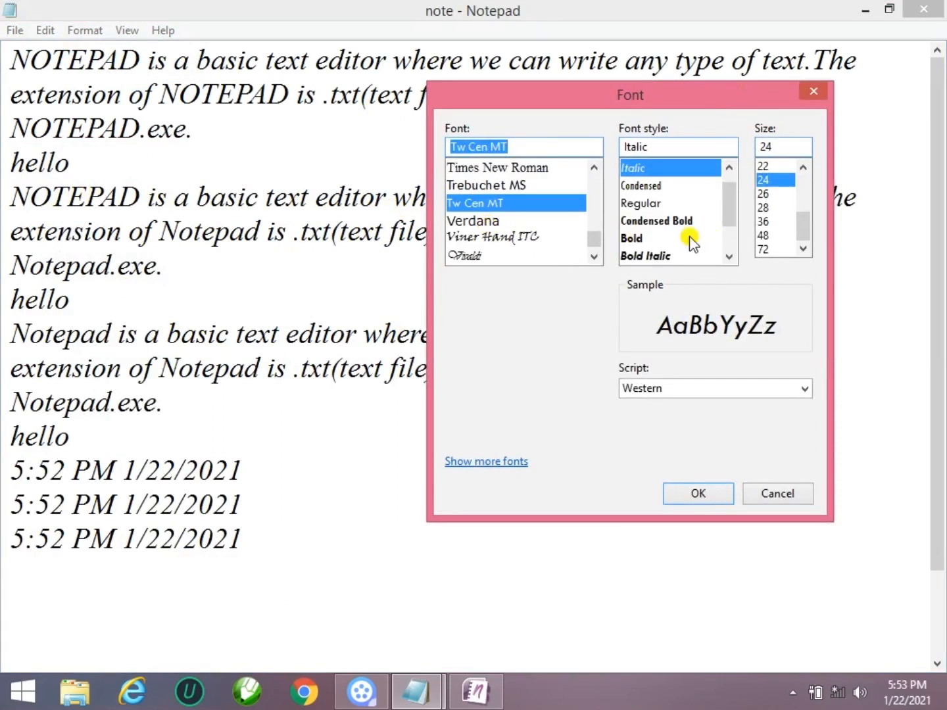
{"action": "left_click", "coordinate": [652, 185]}
{"action": "left_click", "coordinate": [652, 204]}
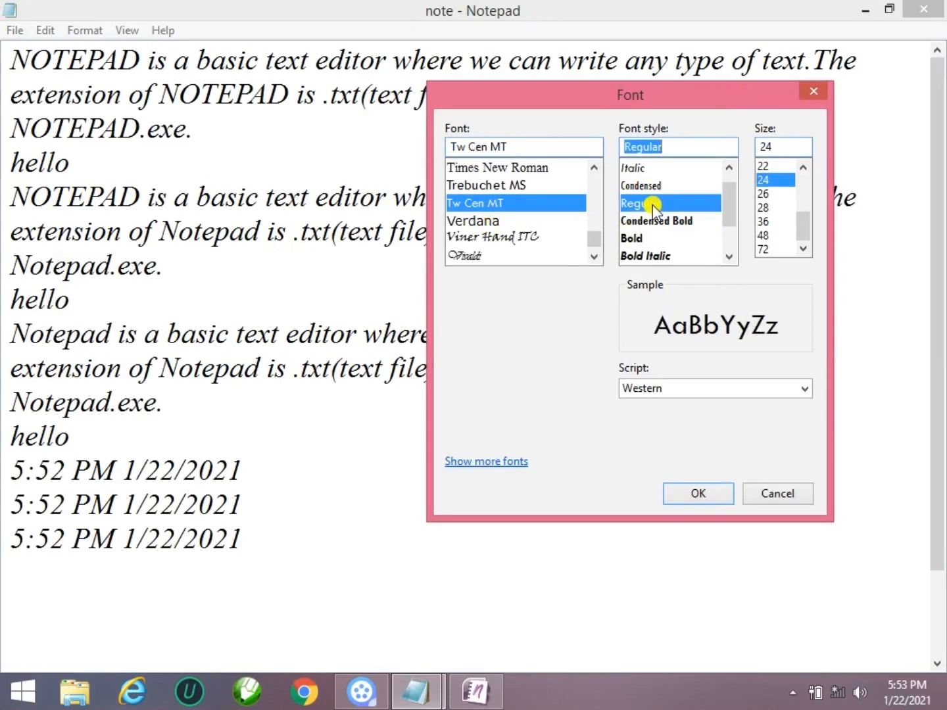
{"action": "left_click", "coordinate": [767, 193]}
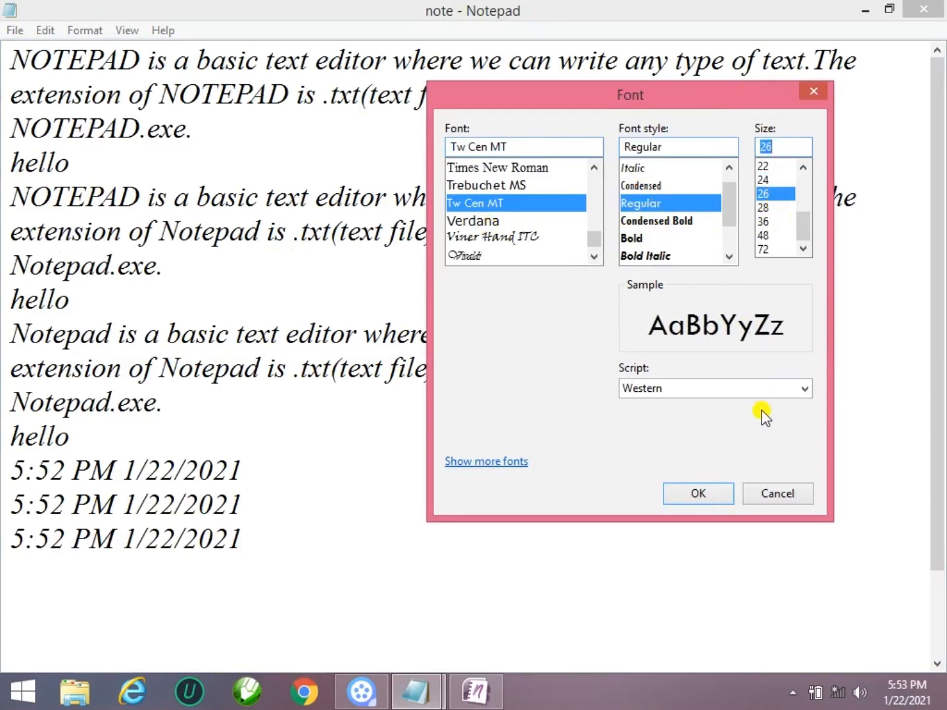
{"action": "left_click", "coordinate": [719, 492]}
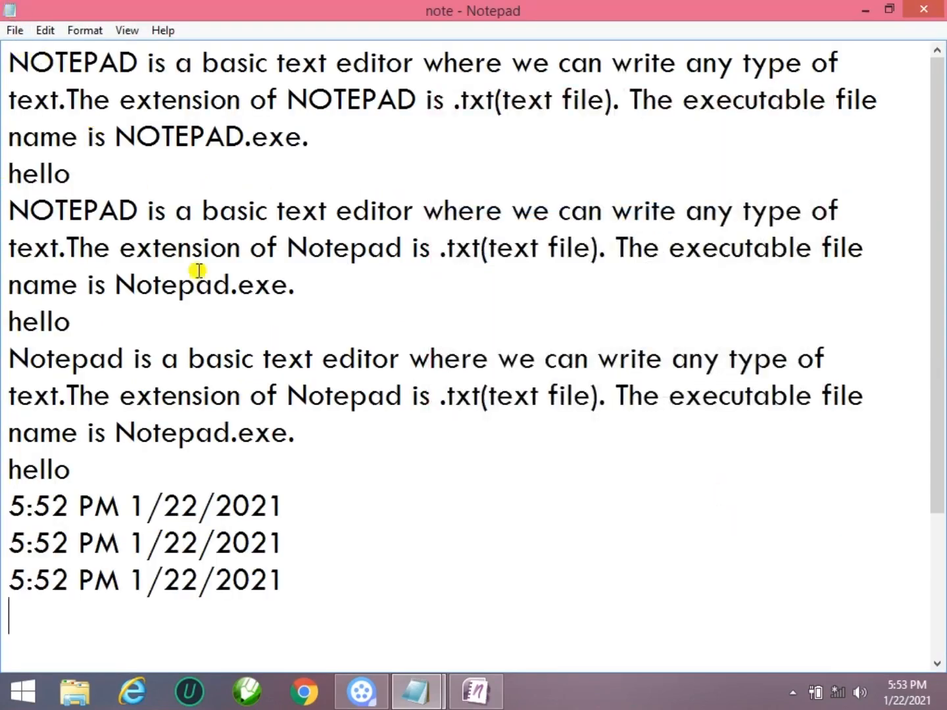
- Select the first paragraph with its "hello" line, then set the font to Verdana, Bold, size 28 and clear the selection
{"action": "left_click_drag", "start_coordinate": [9, 59], "coordinate": [347, 64]}
{"action": "left_click", "coordinate": [387, 250]}
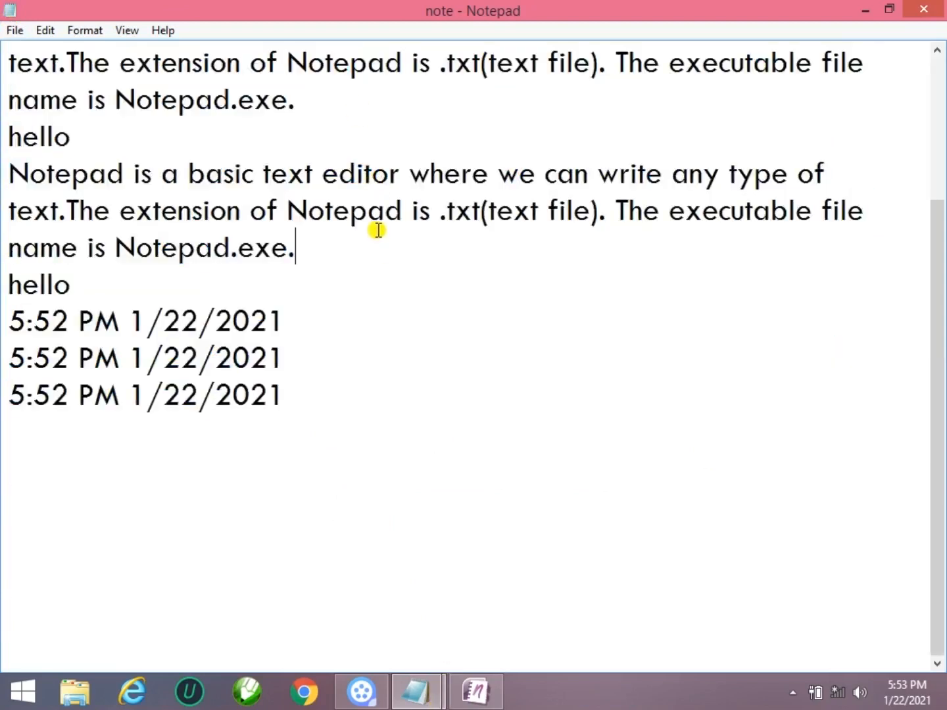
{"action": "scroll", "coordinate": [378, 230], "scroll_direction": "up", "scroll_amount": 2}
{"action": "left_click_drag", "start_coordinate": [7, 63], "coordinate": [130, 175]}
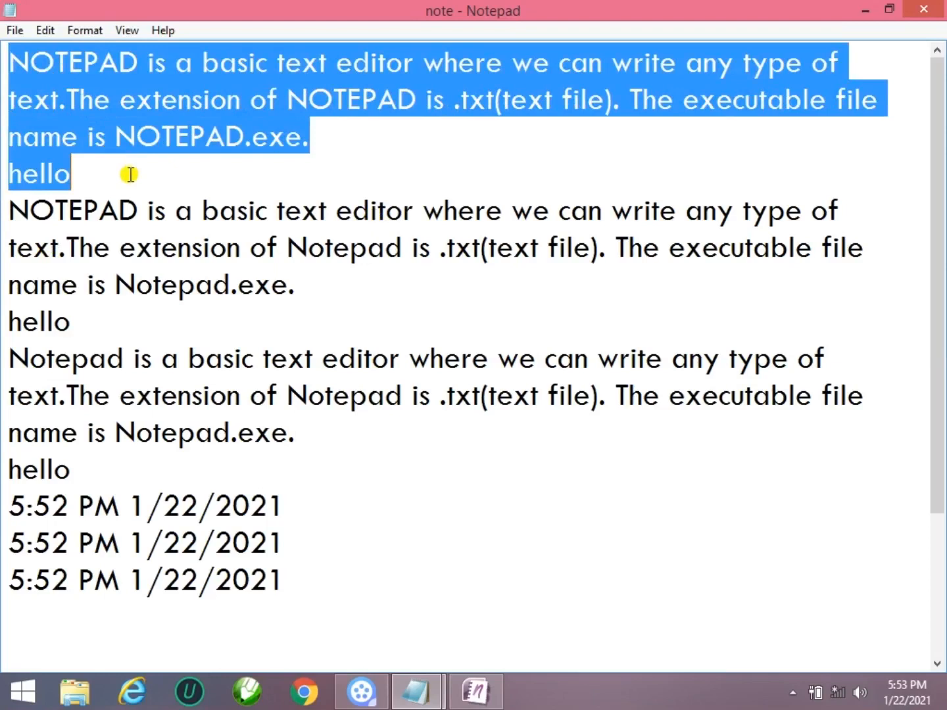
{"action": "left_click", "coordinate": [82, 31]}
{"action": "left_click", "coordinate": [113, 68]}
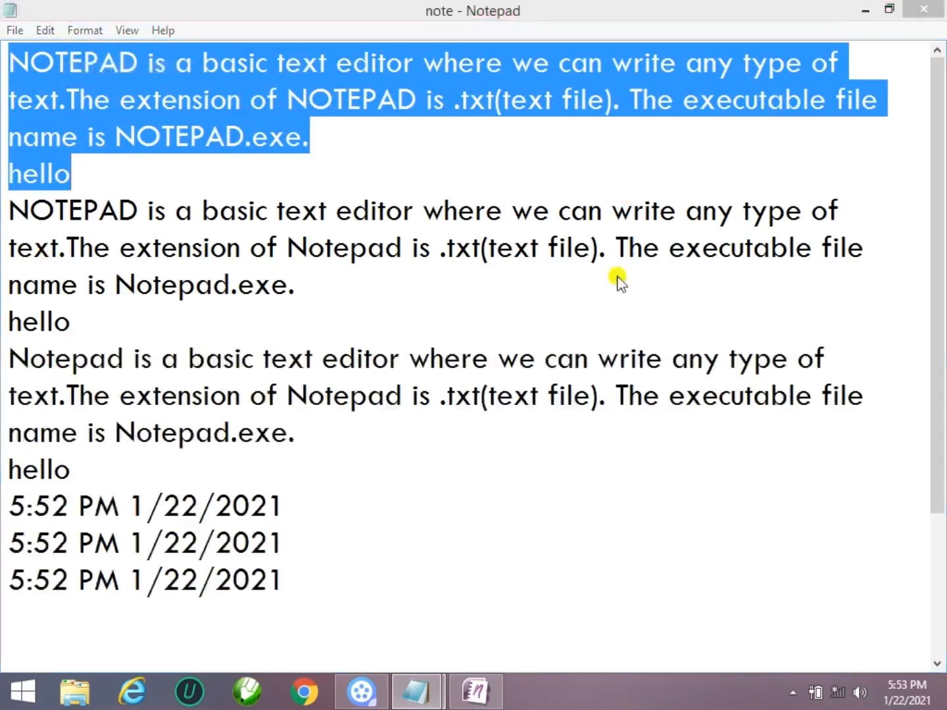
{"action": "left_click", "coordinate": [63, 257]}
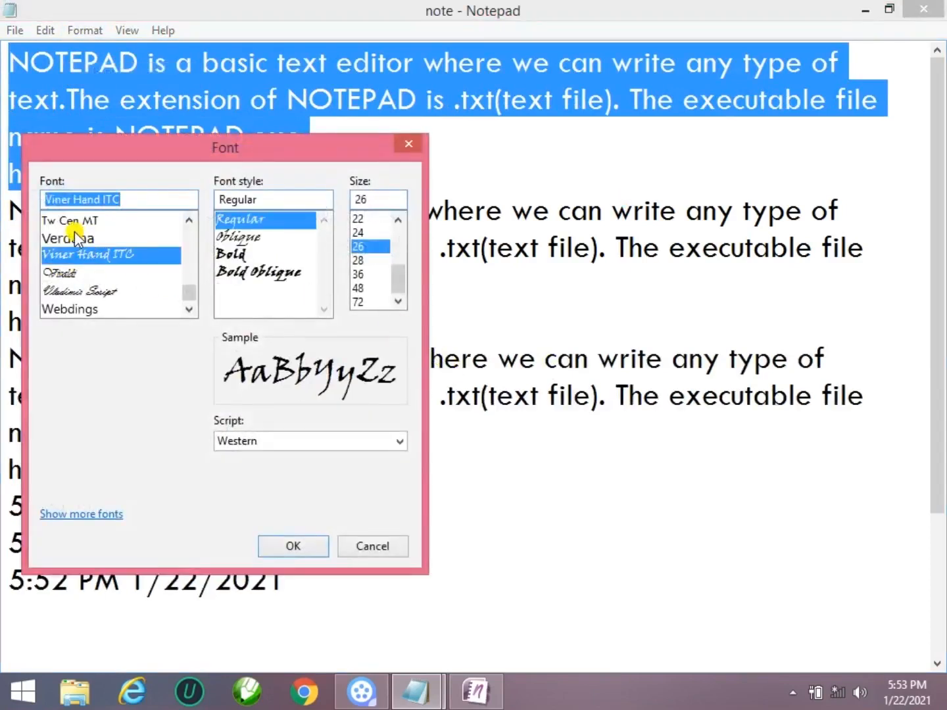
{"action": "left_click", "coordinate": [72, 238]}
{"action": "left_click", "coordinate": [236, 259]}
{"action": "left_click", "coordinate": [364, 261]}
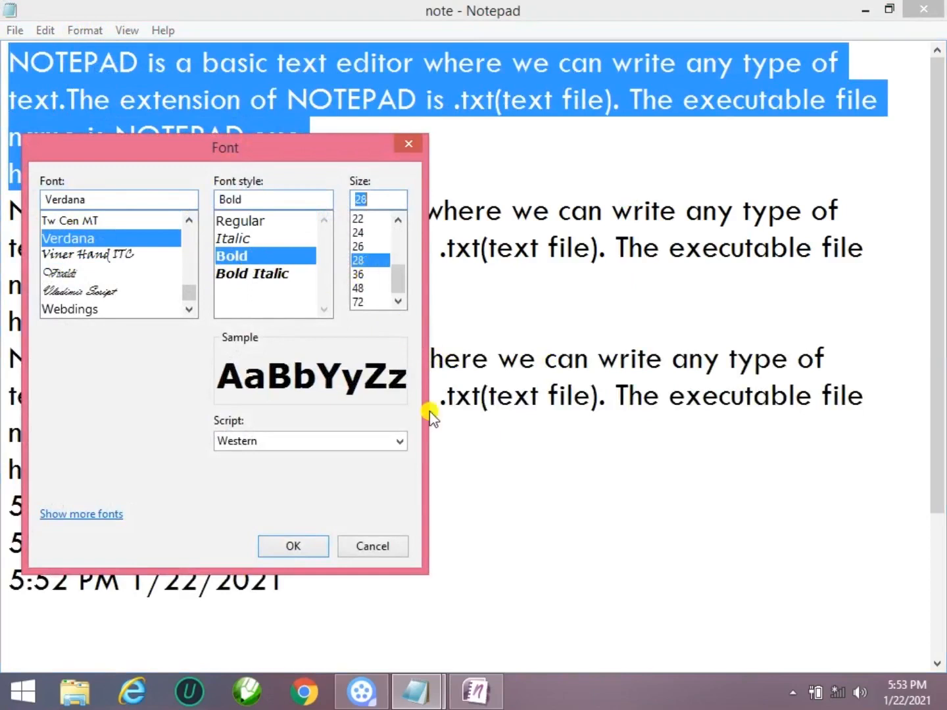
{"action": "left_click", "coordinate": [315, 549]}
{"action": "left_click", "coordinate": [175, 316]}
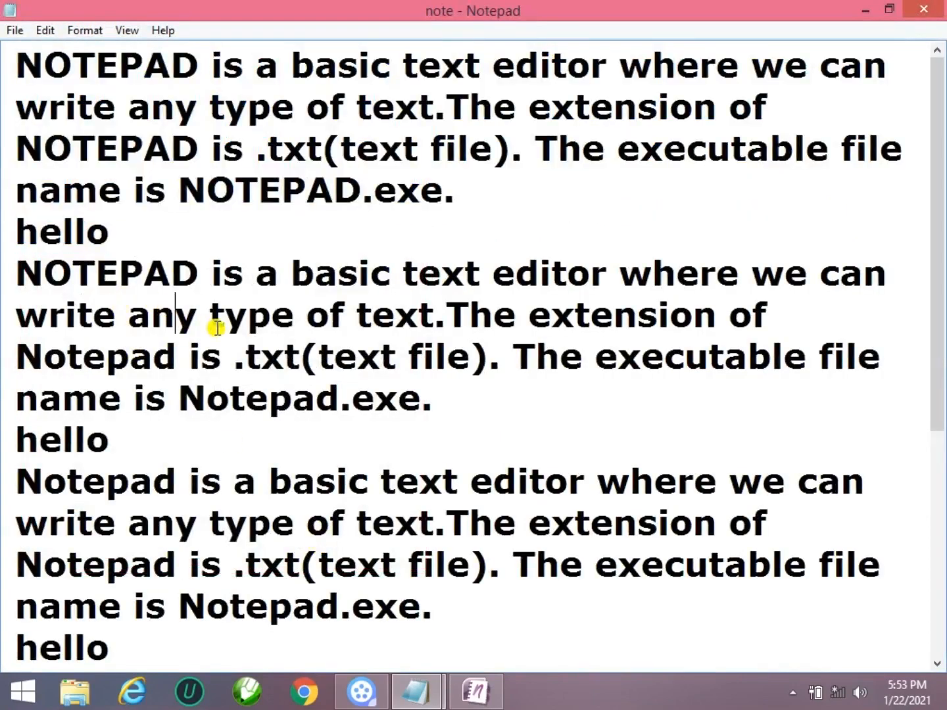
- Open the font settings again and choose Times New Roman as the font
{"action": "left_click", "coordinate": [70, 31]}
{"action": "left_click", "coordinate": [100, 70]}
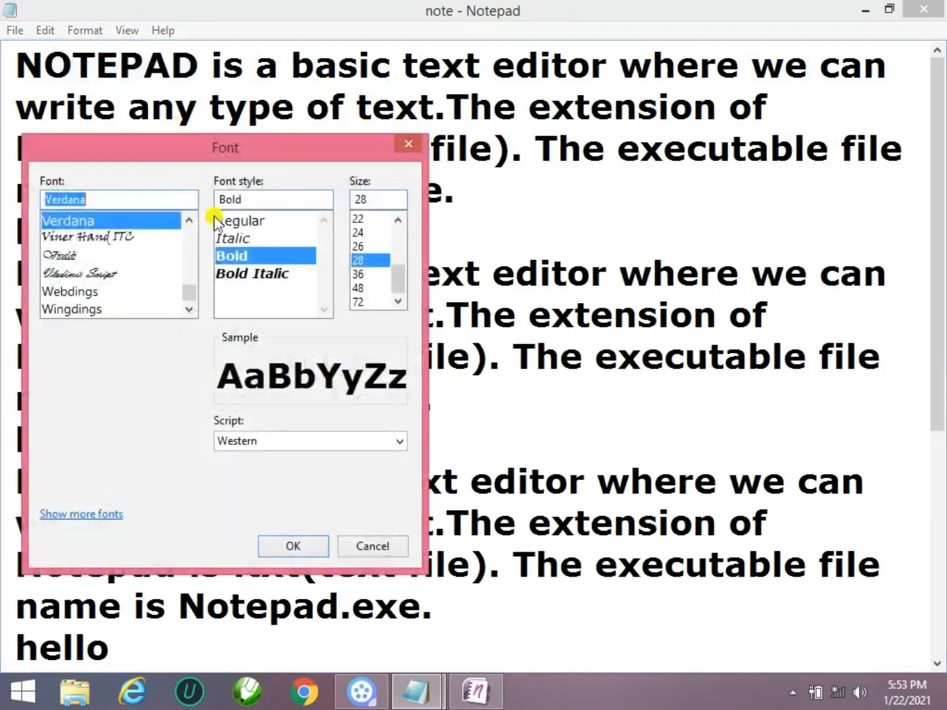
{"action": "key", "text": "Down"}
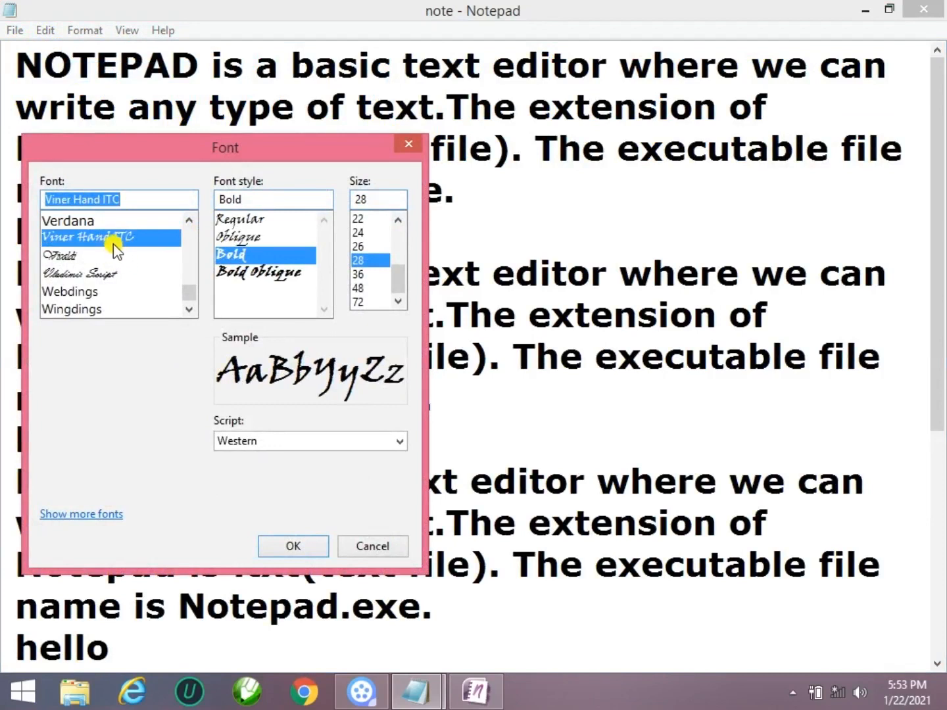
{"action": "type", "text": "t"}
{"action": "left_click", "coordinate": [130, 272]}
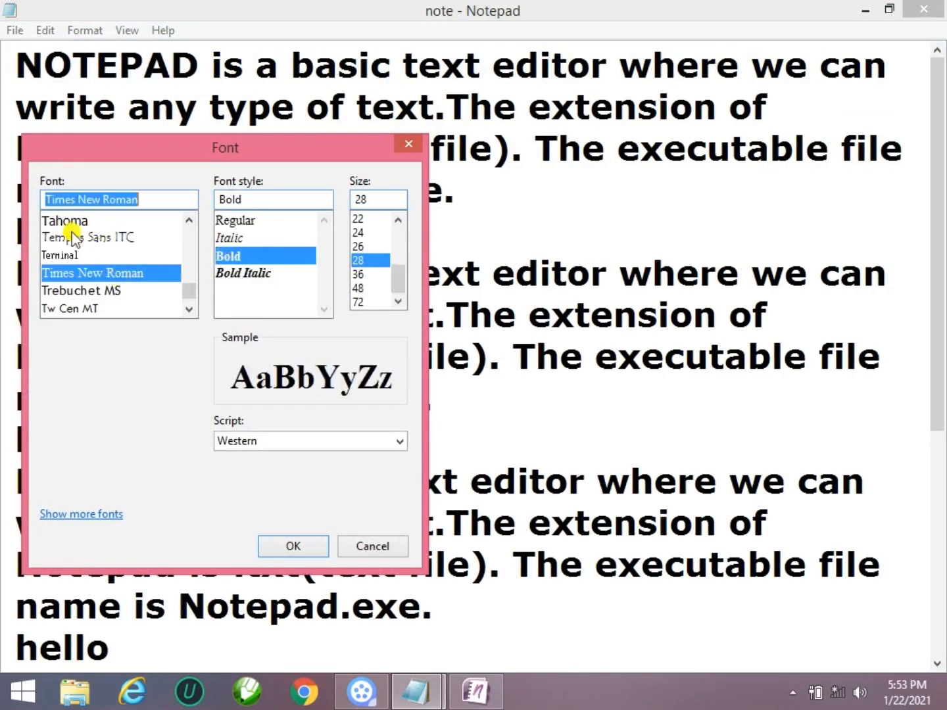
- Preview the Regular, Italic, Bold and Bold Italic styles, then apply Regular at size 26
{"action": "left_click", "coordinate": [234, 222]}
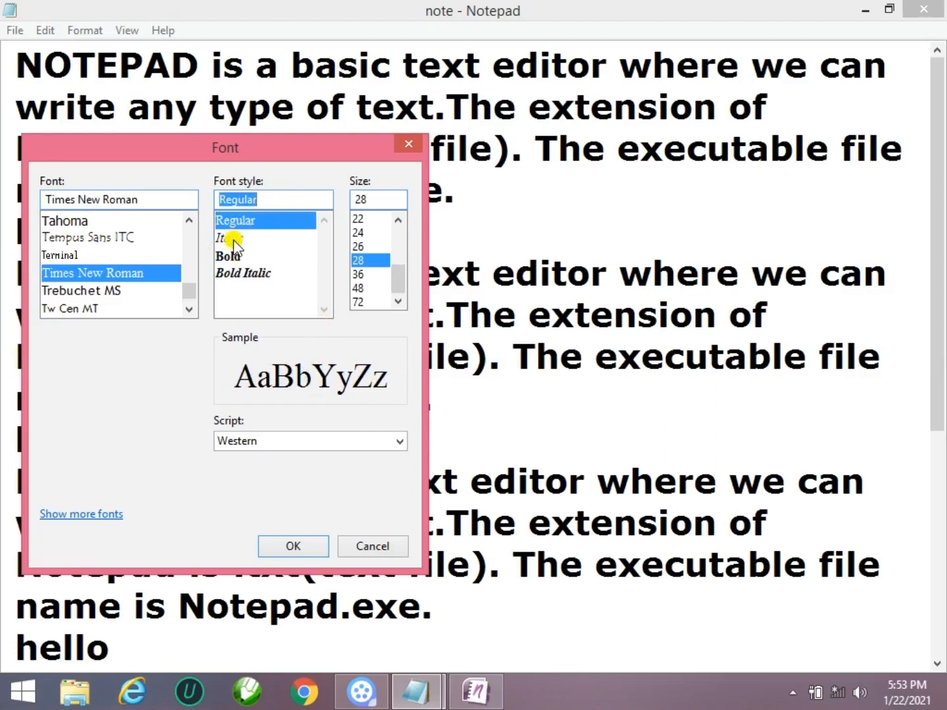
{"action": "left_click", "coordinate": [234, 241]}
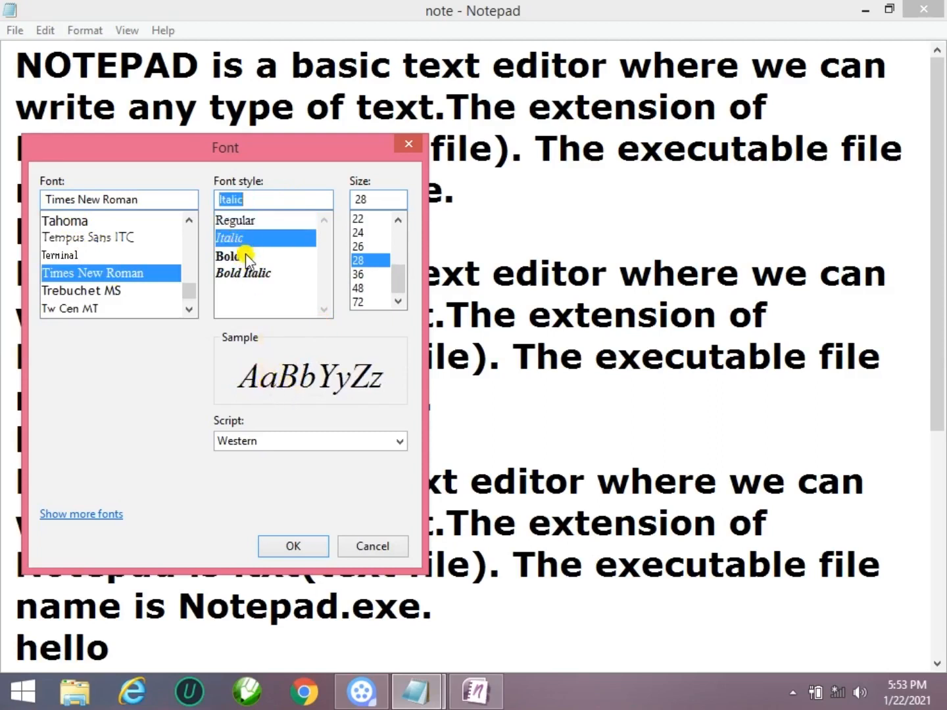
{"action": "left_click", "coordinate": [246, 254]}
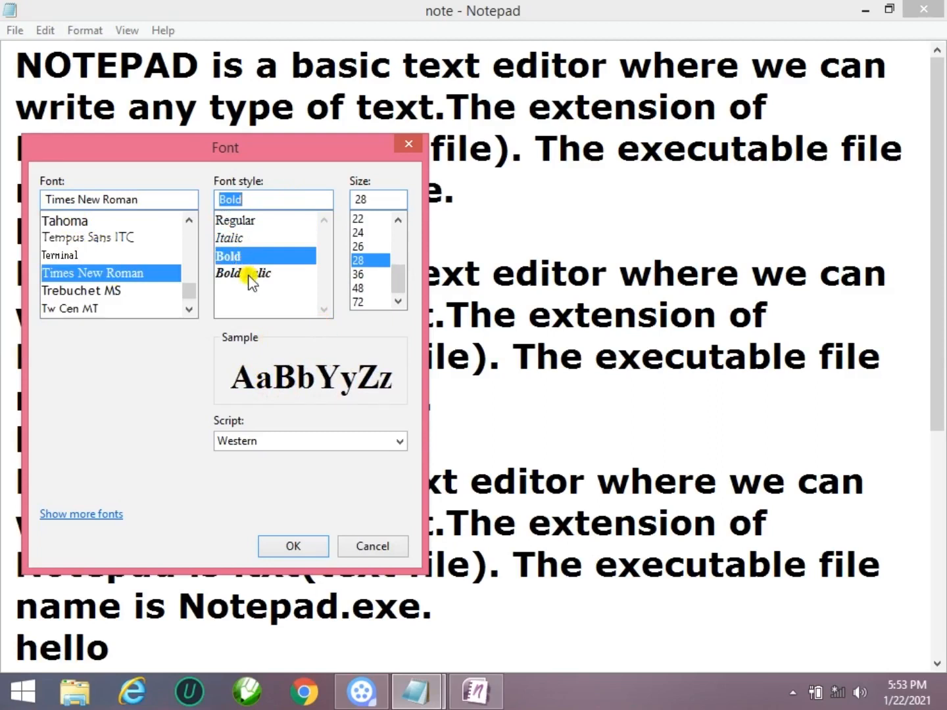
{"action": "left_click", "coordinate": [248, 273]}
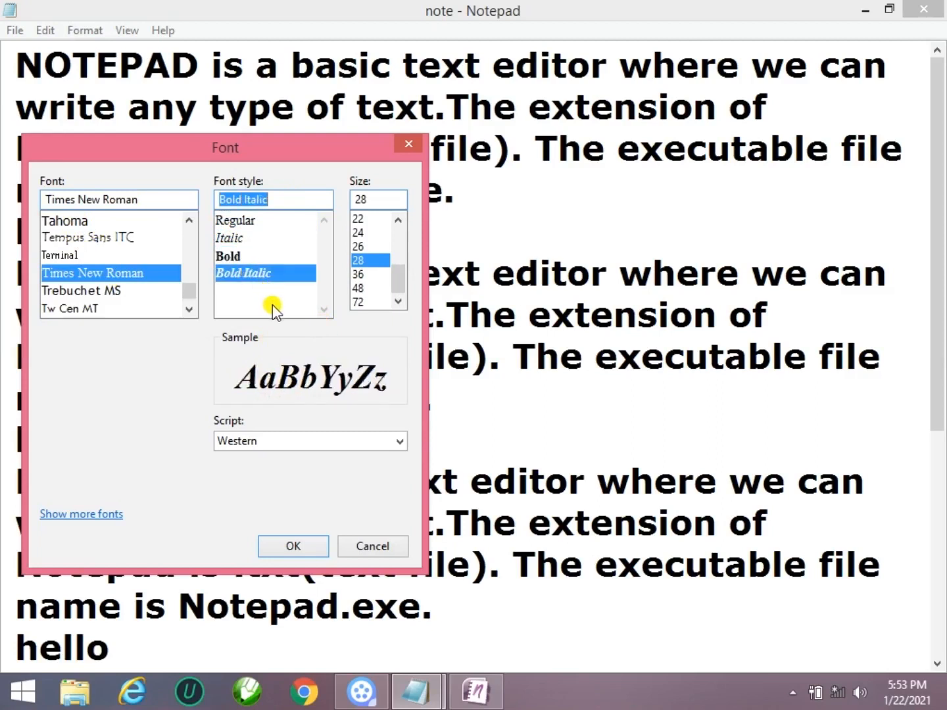
{"action": "left_click", "coordinate": [364, 275]}
{"action": "left_click", "coordinate": [367, 245]}
{"action": "left_click", "coordinate": [237, 221]}
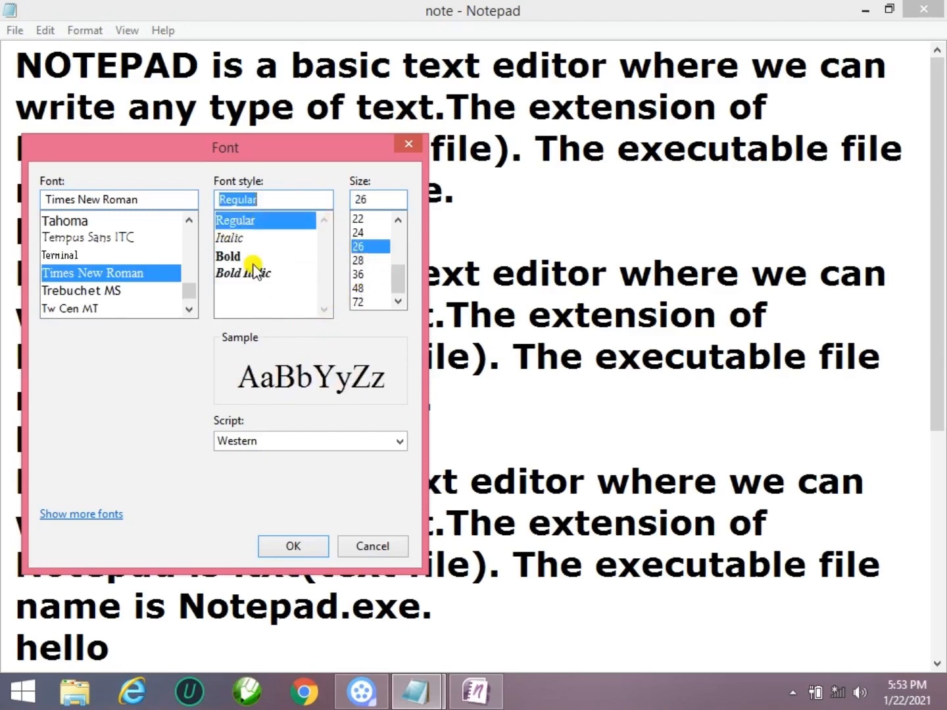
{"action": "left_click", "coordinate": [310, 543]}
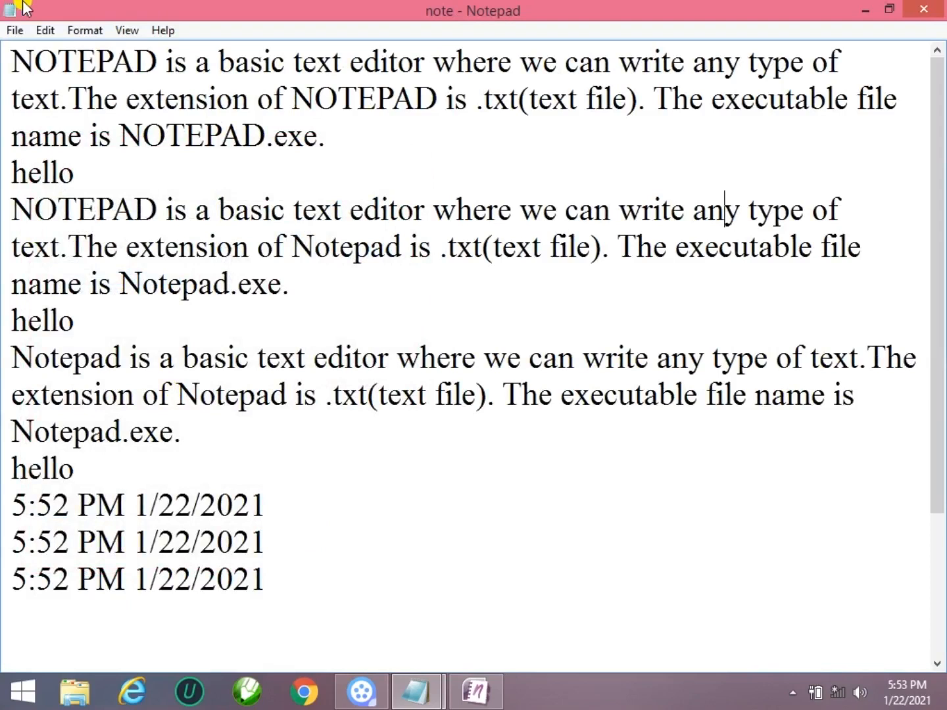
- Reduce the document's font size to a much smaller value, keeping Times New Roman Regular
{"action": "left_click", "coordinate": [44, 30]}
{"action": "left_click", "coordinate": [108, 73]}
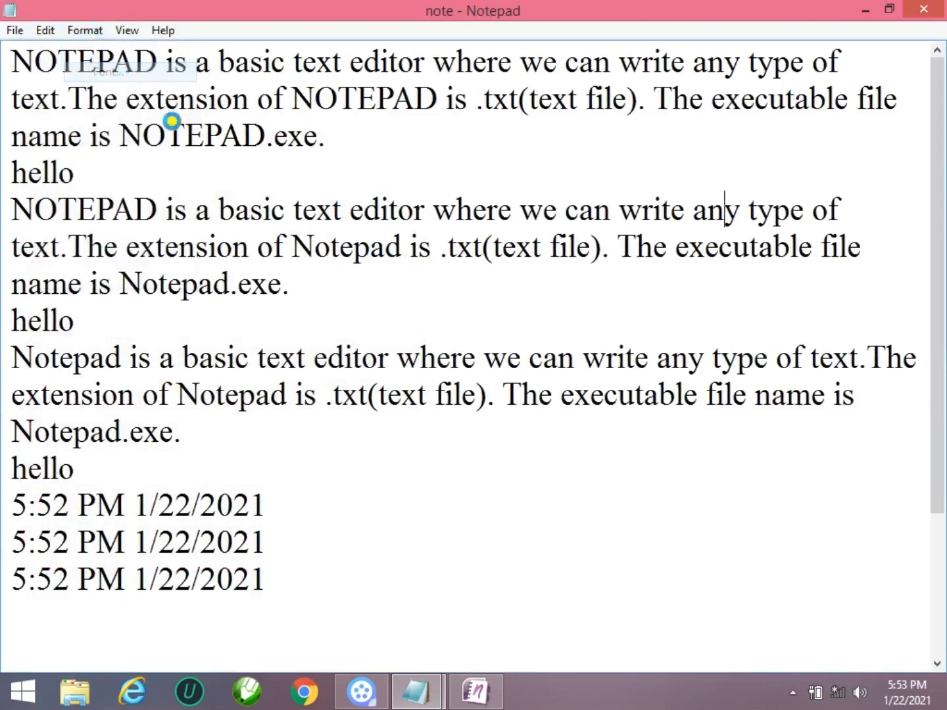
{"action": "left_click", "coordinate": [394, 219]}
{"action": "left_click", "coordinate": [393, 220]}
{"action": "left_click", "coordinate": [393, 220]}
{"action": "left_click", "coordinate": [394, 219]}
{"action": "left_click", "coordinate": [393, 220]}
{"action": "left_click", "coordinate": [365, 219]}
{"action": "left_click", "coordinate": [359, 233]}
{"action": "left_click", "coordinate": [304, 544]}
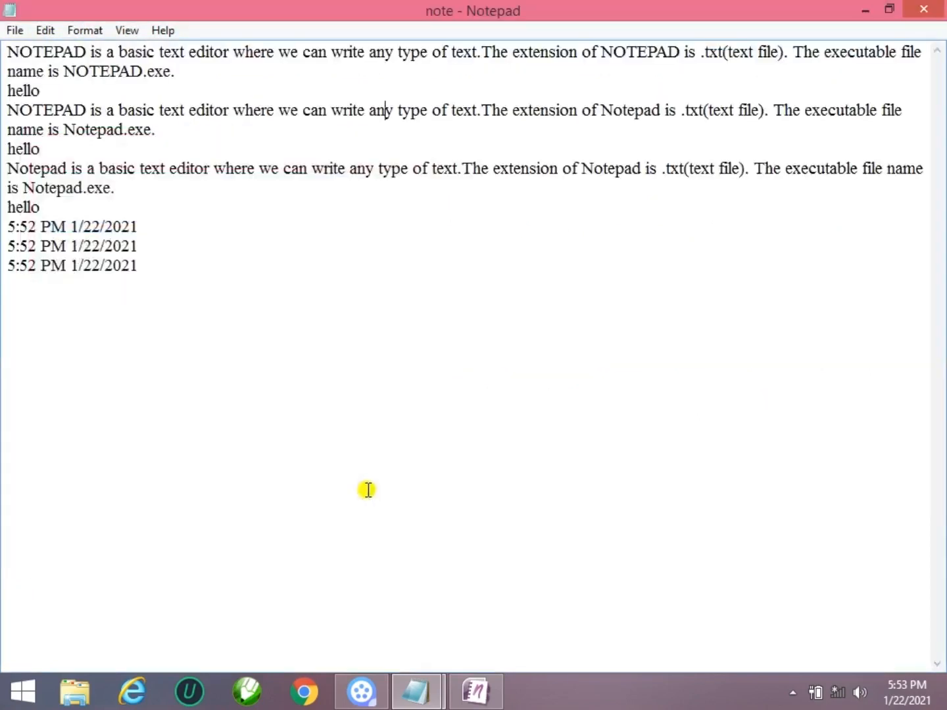
- Set the document's font size to 20
{"action": "left_click", "coordinate": [85, 31]}
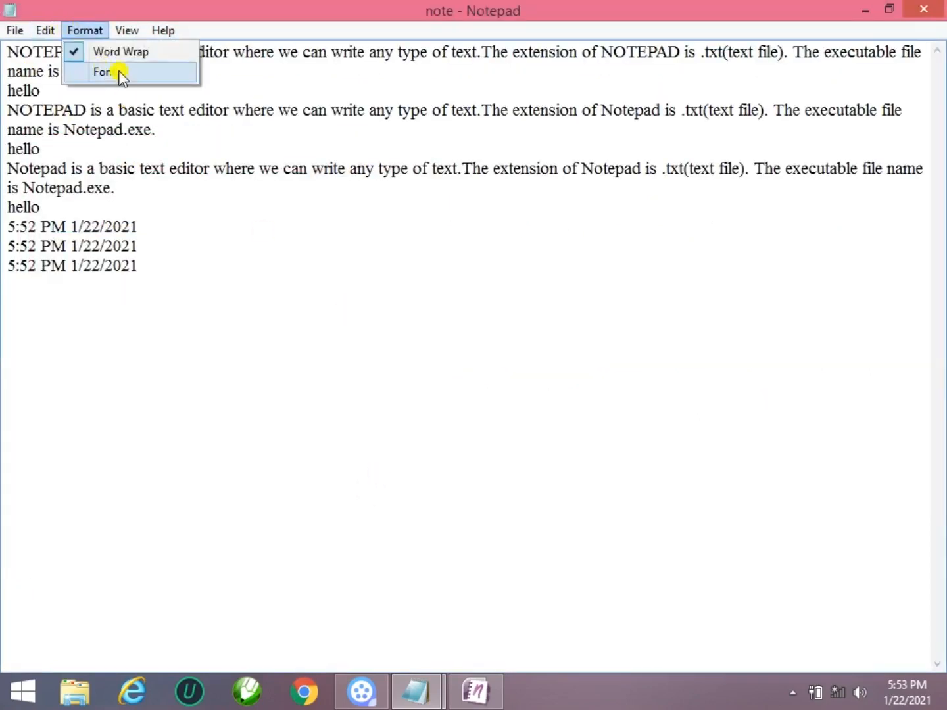
{"action": "left_click", "coordinate": [116, 71]}
{"action": "left_click", "coordinate": [358, 262]}
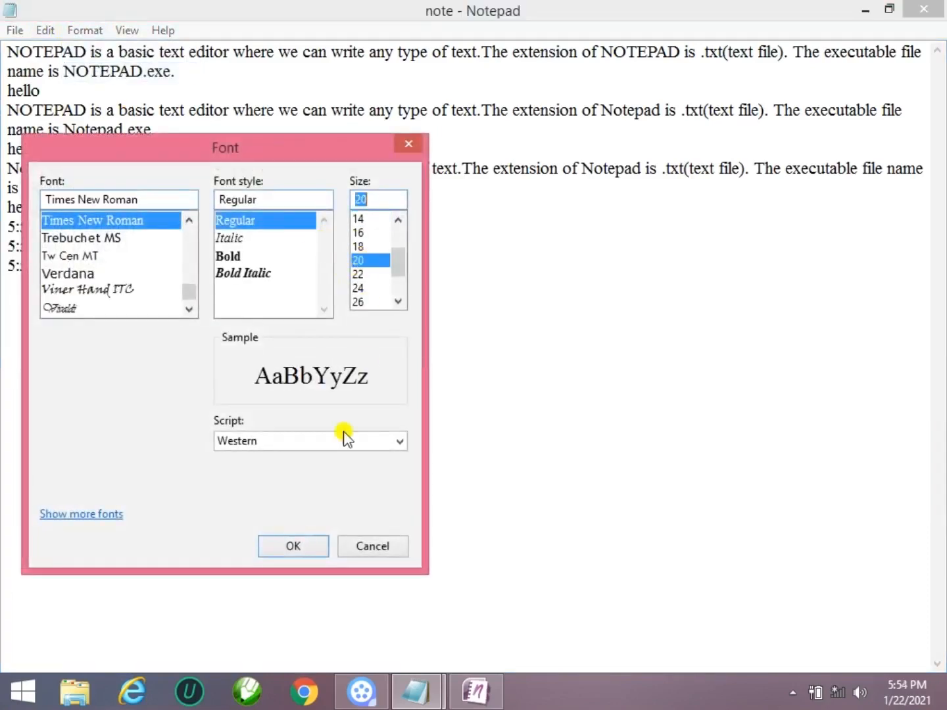
{"action": "left_click", "coordinate": [293, 546]}
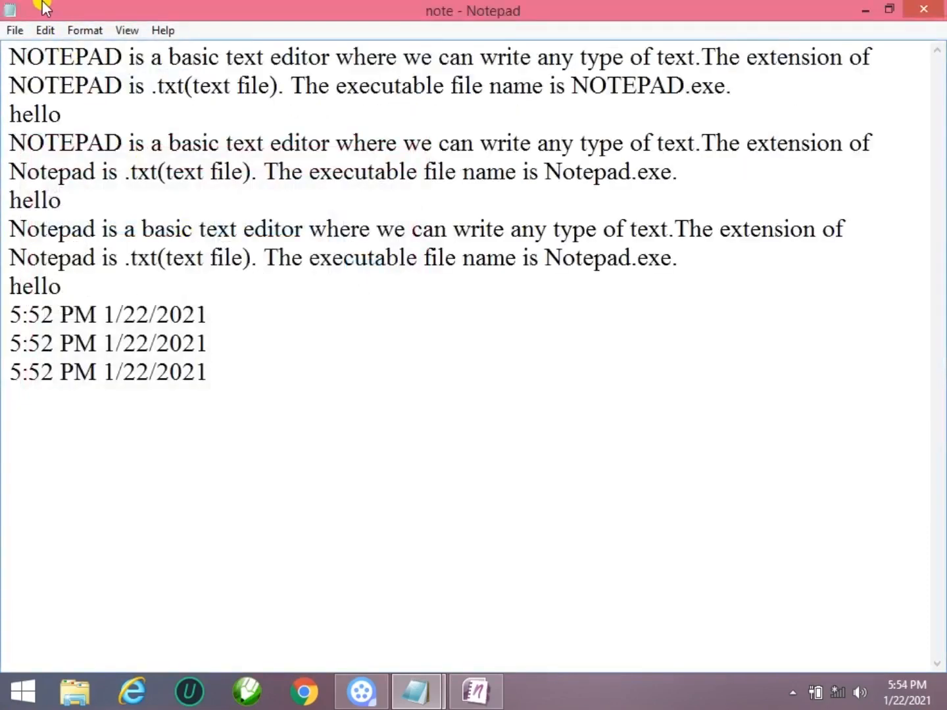
- Check the View, Format and Help commands, then open the help window and close it again
{"action": "left_click", "coordinate": [126, 30]}
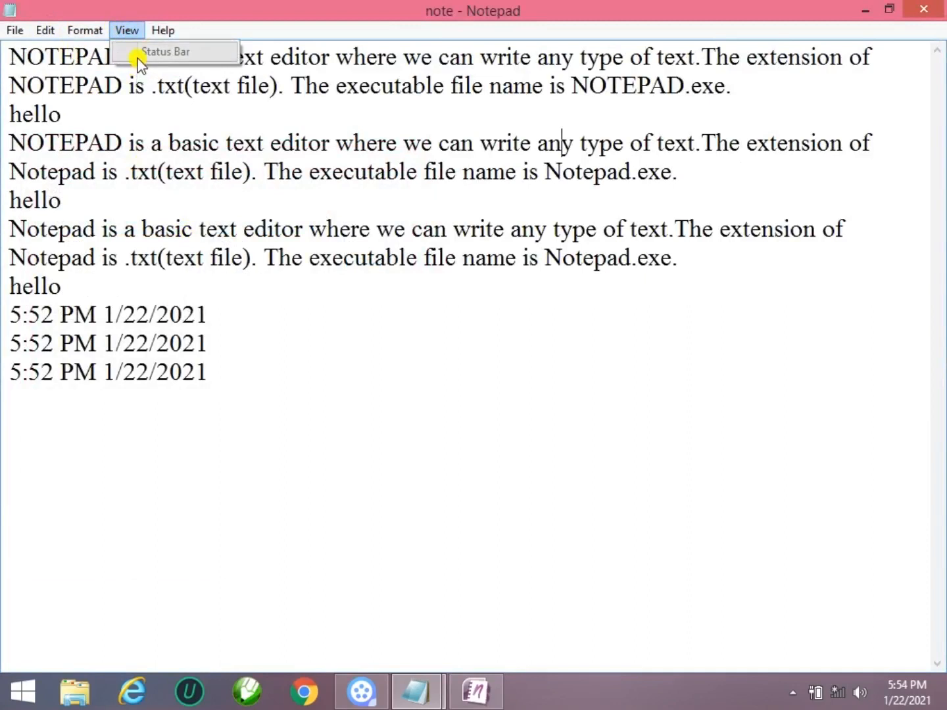
{"action": "mouse_move", "coordinate": [75, 30]}
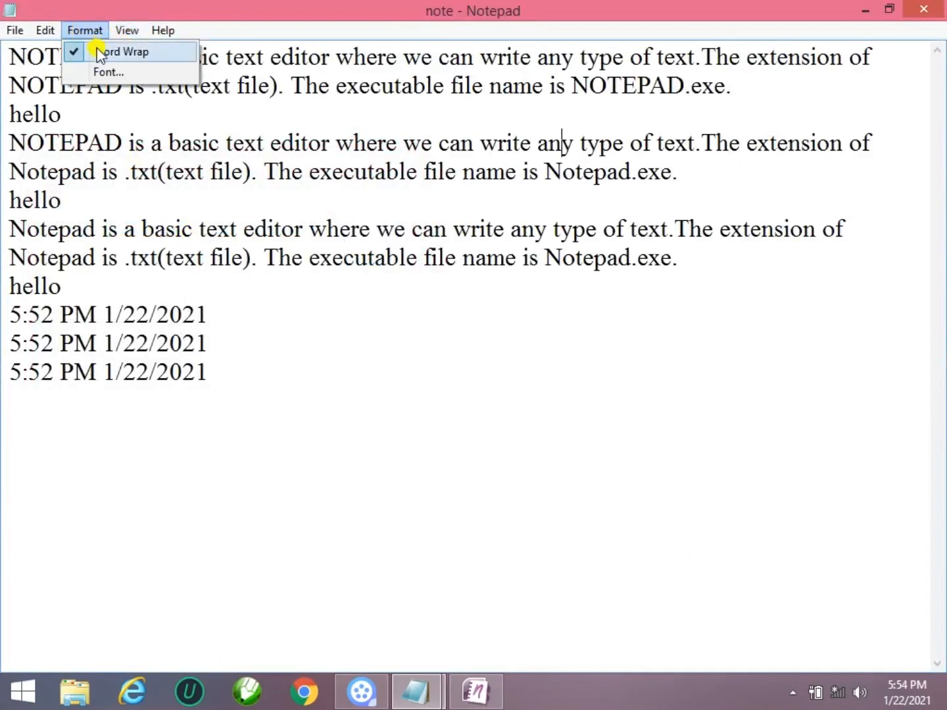
{"action": "mouse_move", "coordinate": [162, 32]}
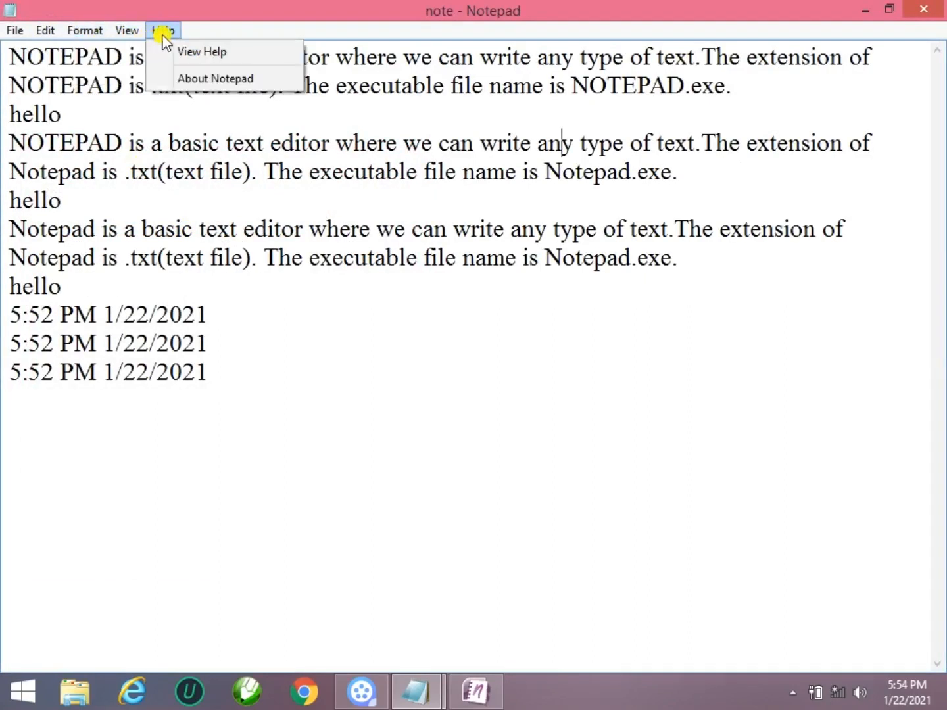
{"action": "left_click", "coordinate": [172, 54]}
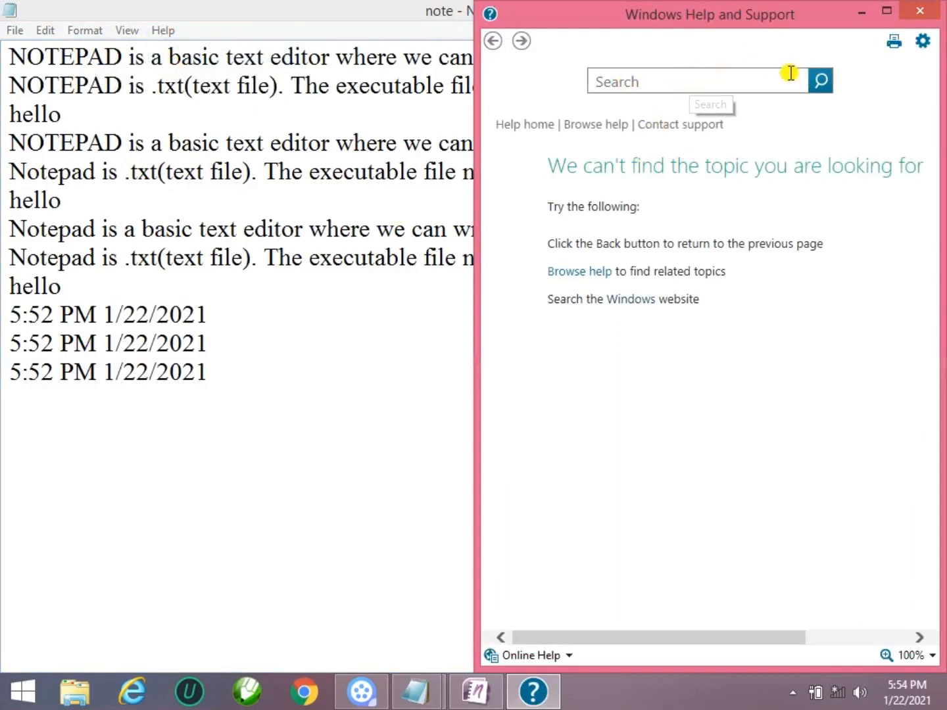
{"action": "left_click", "coordinate": [911, 12]}
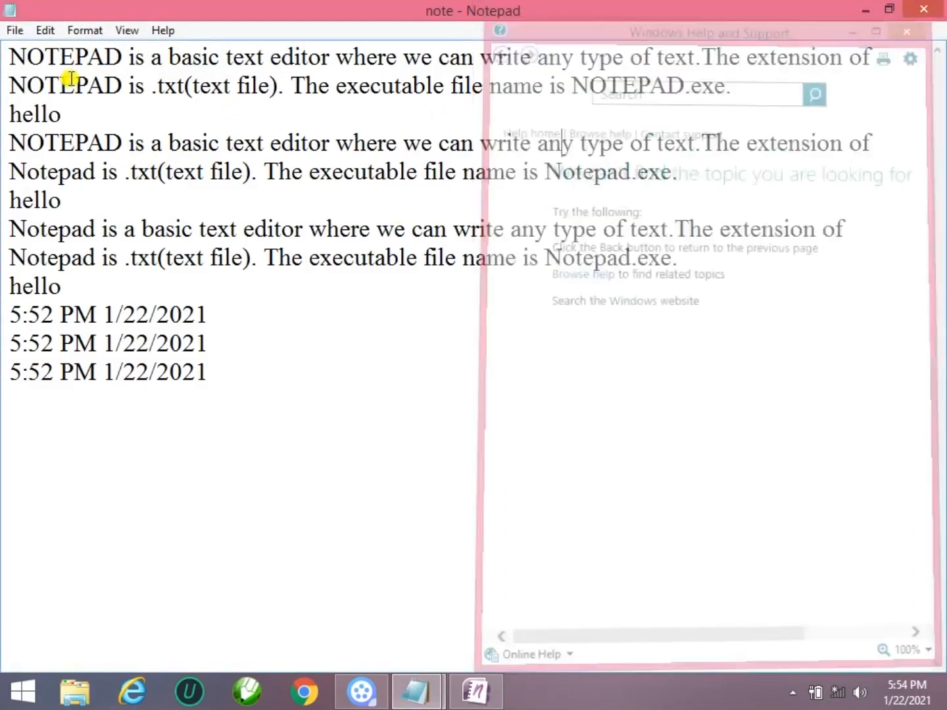
- Open the About Notepad information to examine the Windows version and licence details, then close it
{"action": "left_click", "coordinate": [162, 30]}
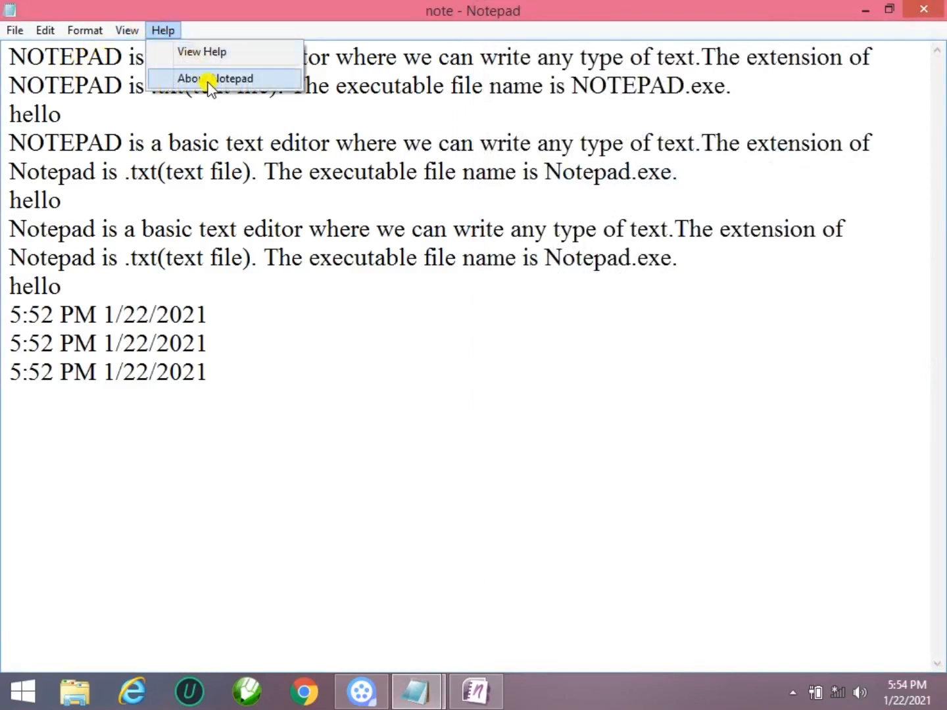
{"action": "left_click", "coordinate": [203, 79]}
{"action": "left_click_drag", "start_coordinate": [289, 82], "coordinate": [405, 116]}
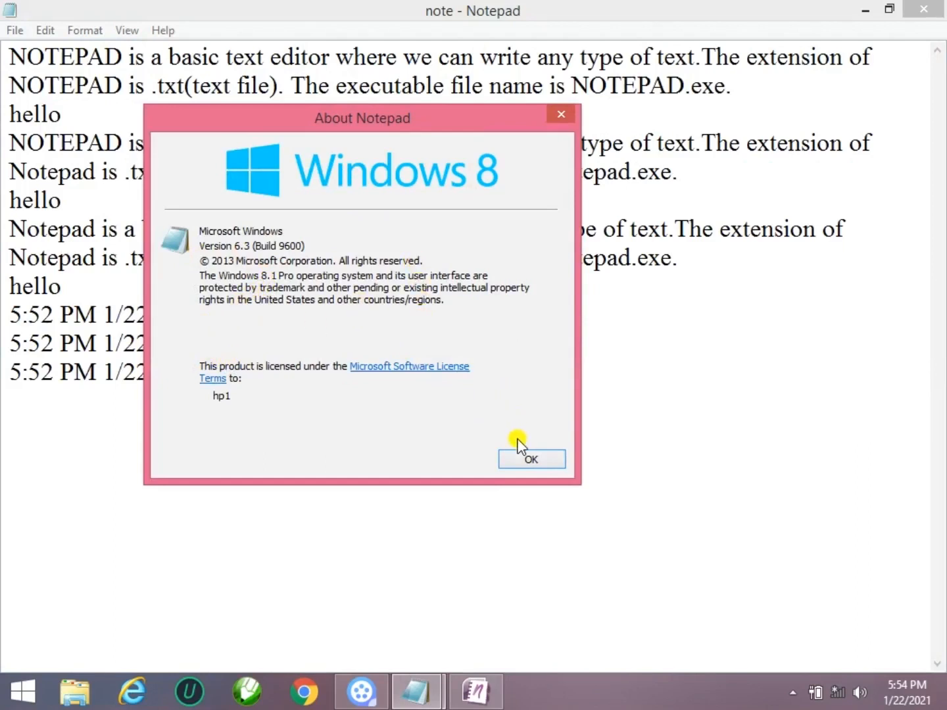
{"action": "left_click", "coordinate": [526, 458]}
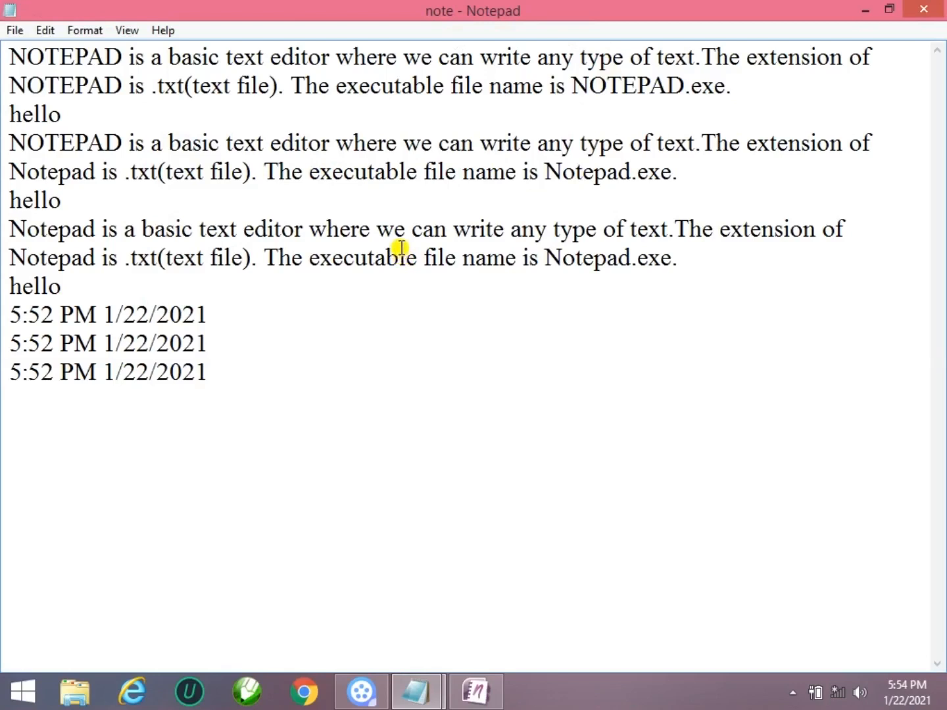
{"action": "left_click", "coordinate": [13, 30]}
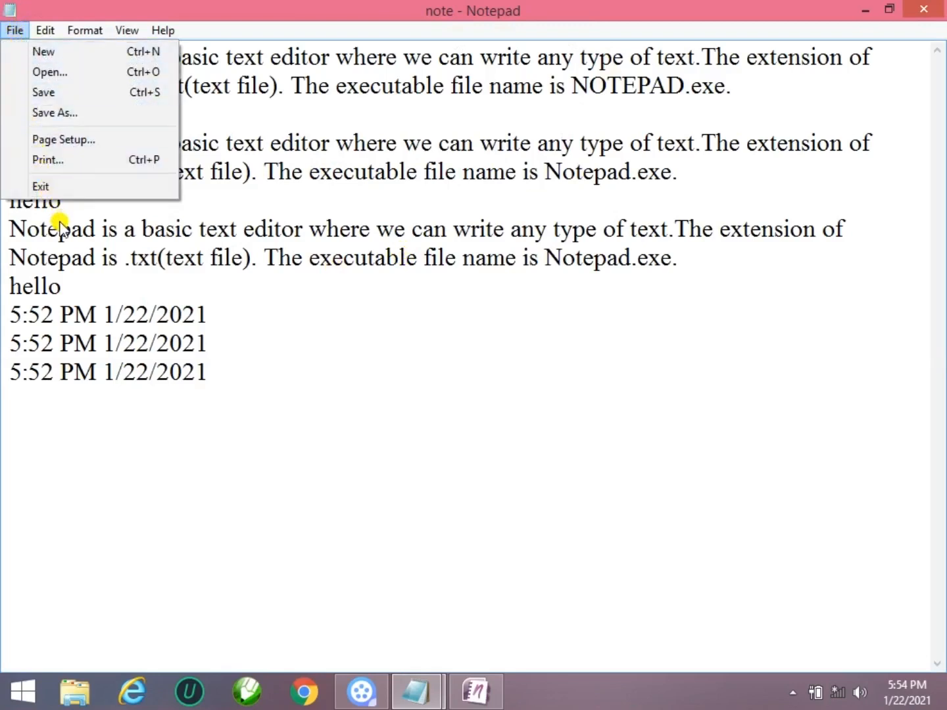
{"action": "mouse_move", "coordinate": [41, 32]}
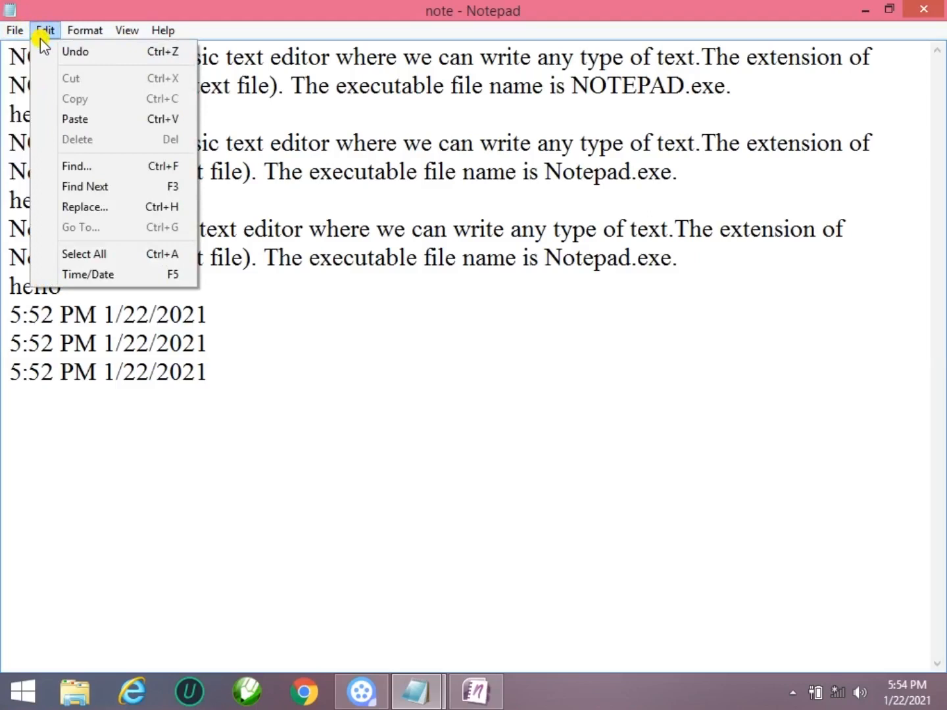
{"action": "mouse_move", "coordinate": [77, 27]}
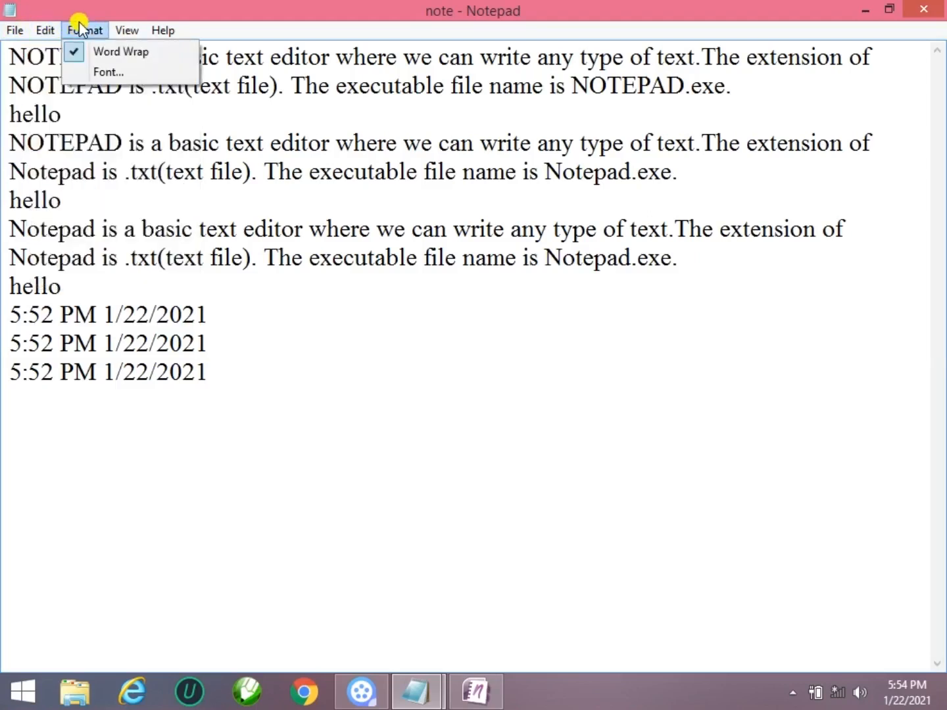
{"action": "left_click", "coordinate": [275, 301]}
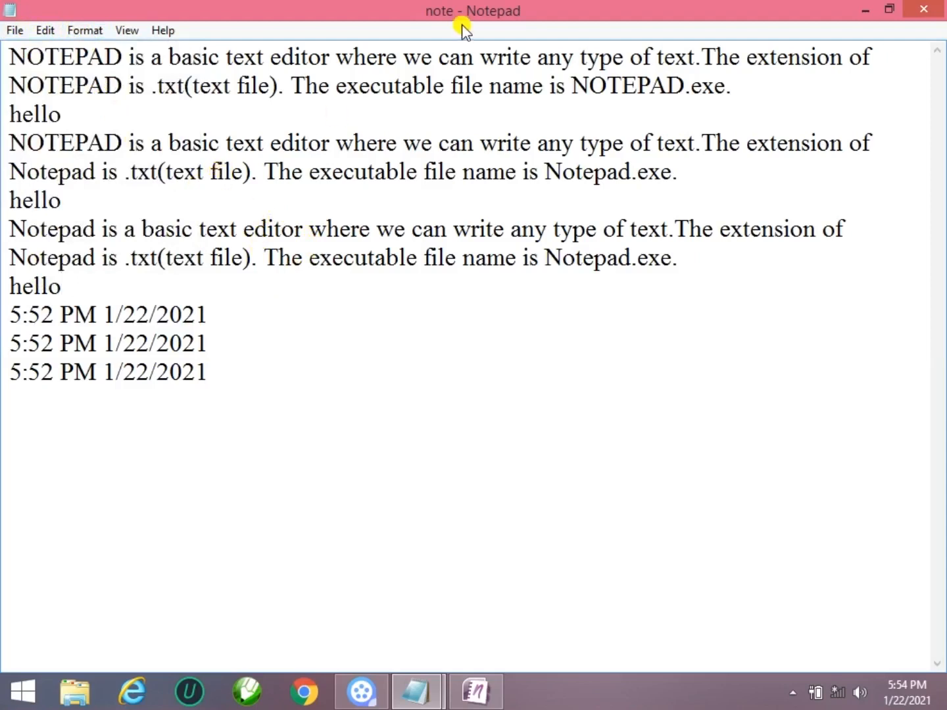